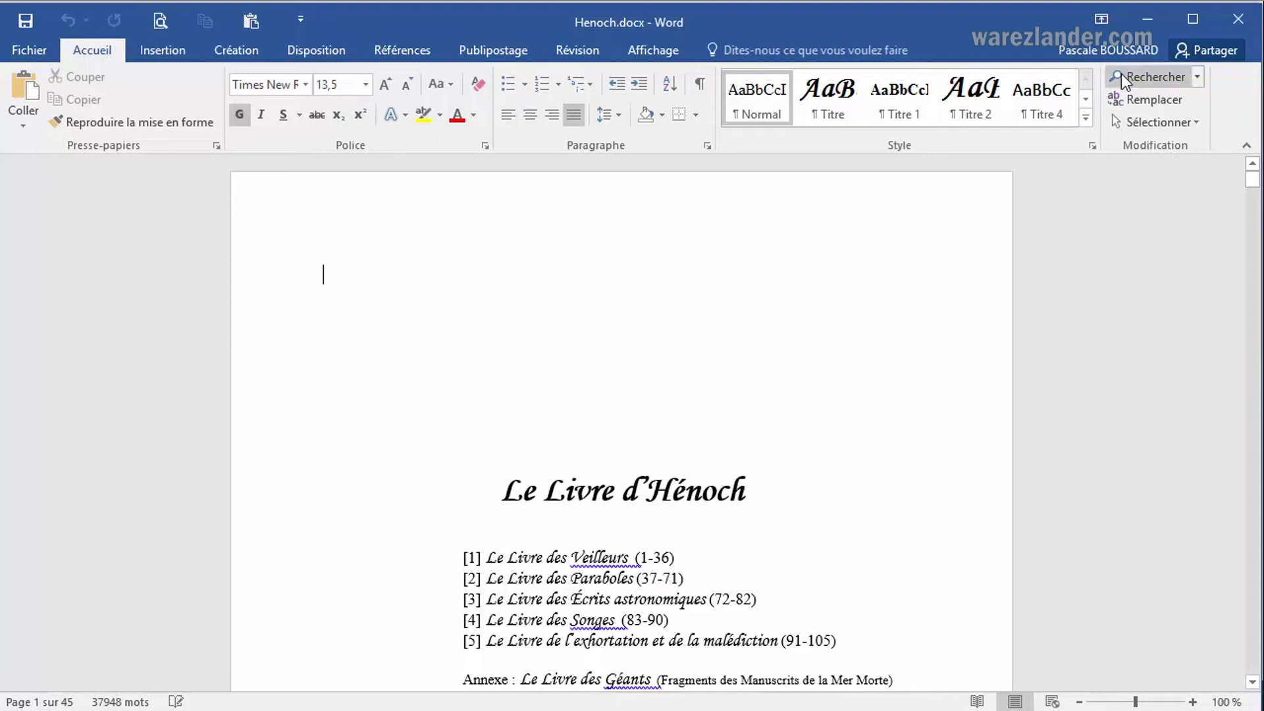
Search the document for the word "signifie" using the navigation search.
click(1165, 78)
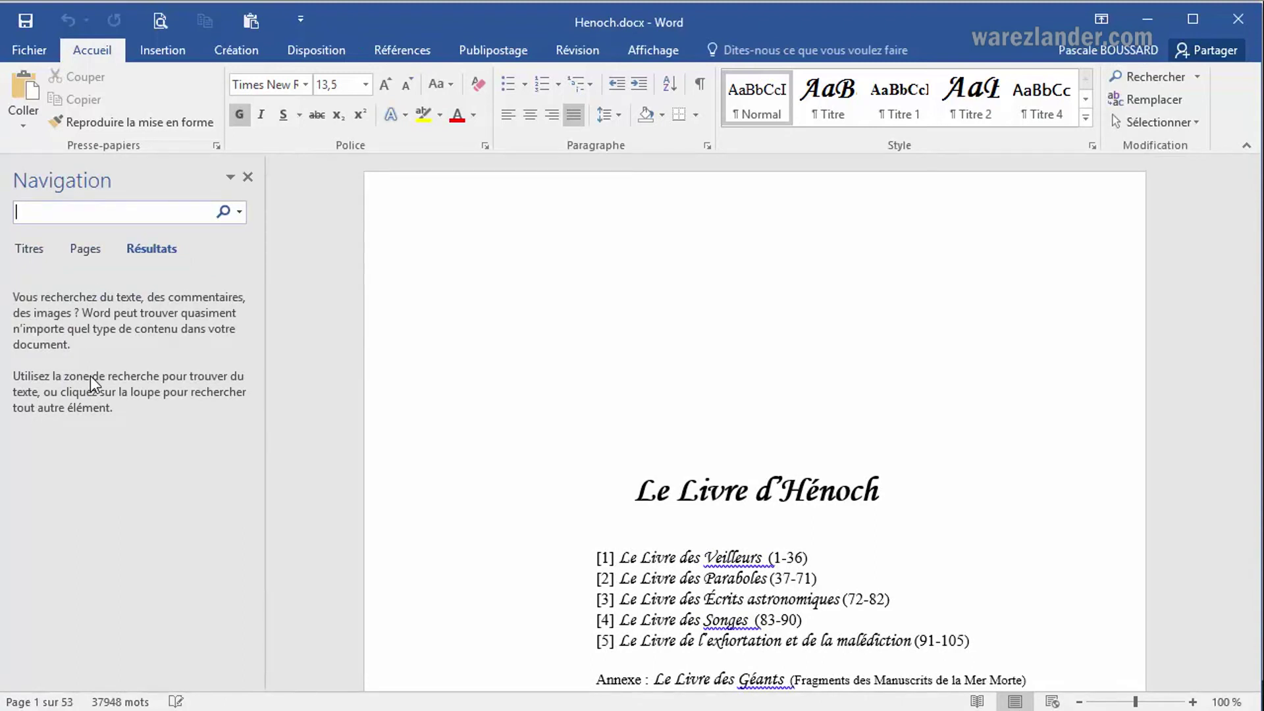
mouse_move(1253, 192)
mouse_down()
mouse_move(1251, 283)
mouse_move(1252, 173)
mouse_up()
click(34, 211)
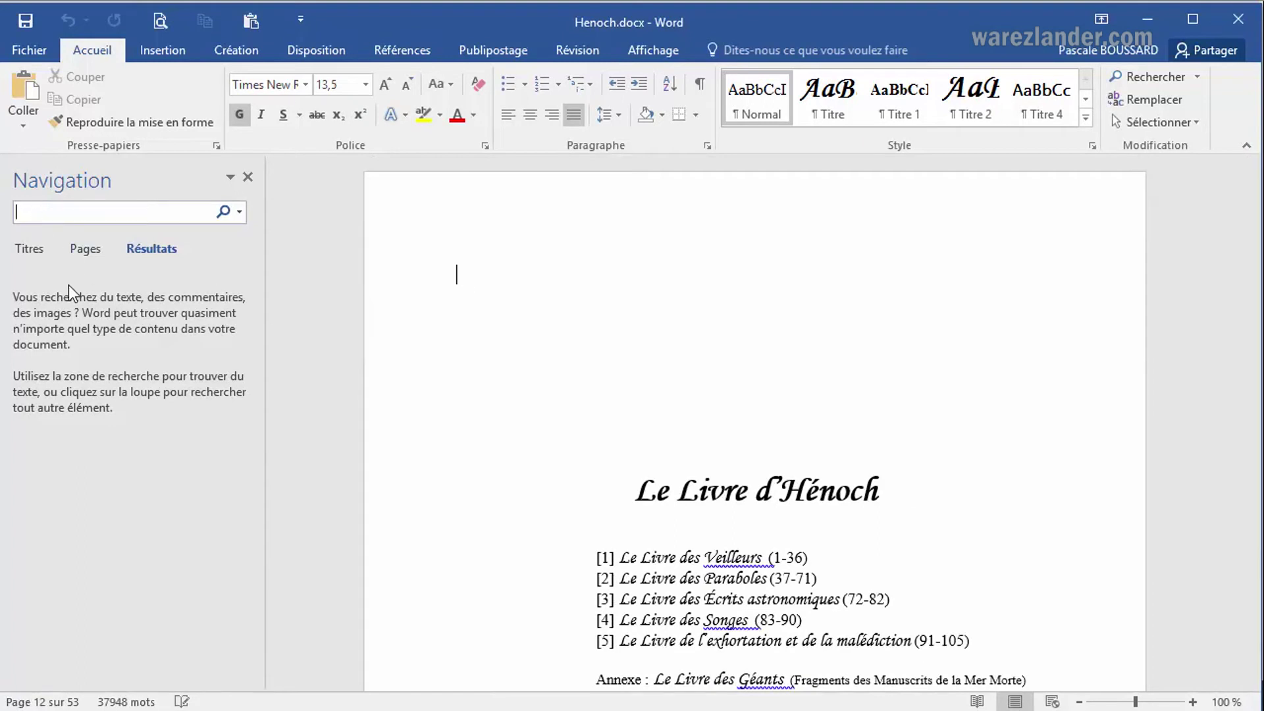
text(signifie)
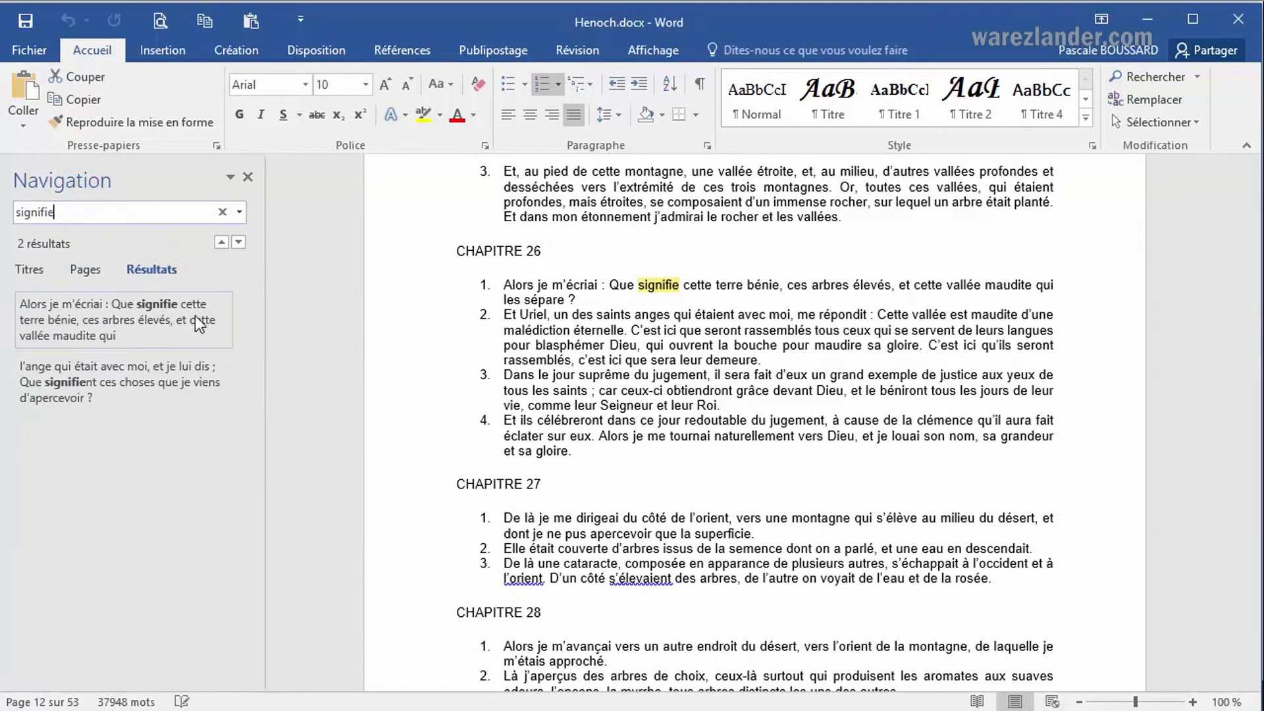
Go back and forth between the matches for "signifie" in the document, and close the search results.
click(72, 325)
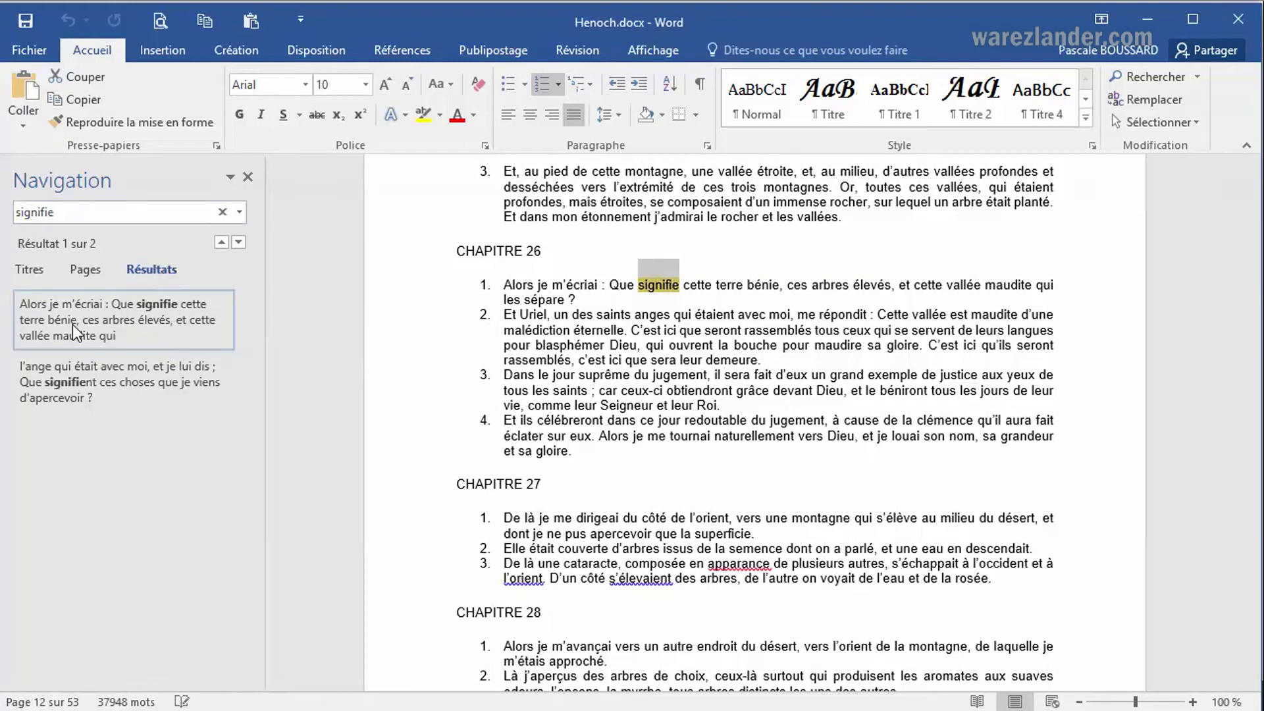
click(78, 382)
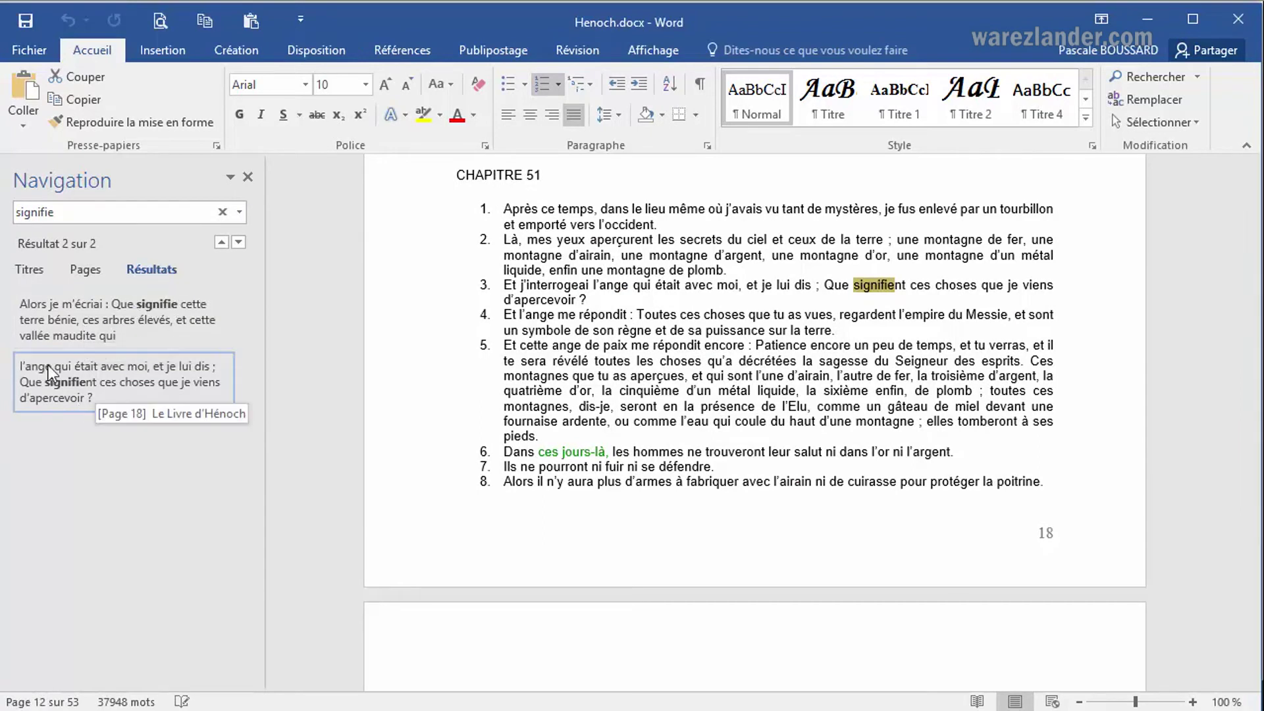
click(101, 320)
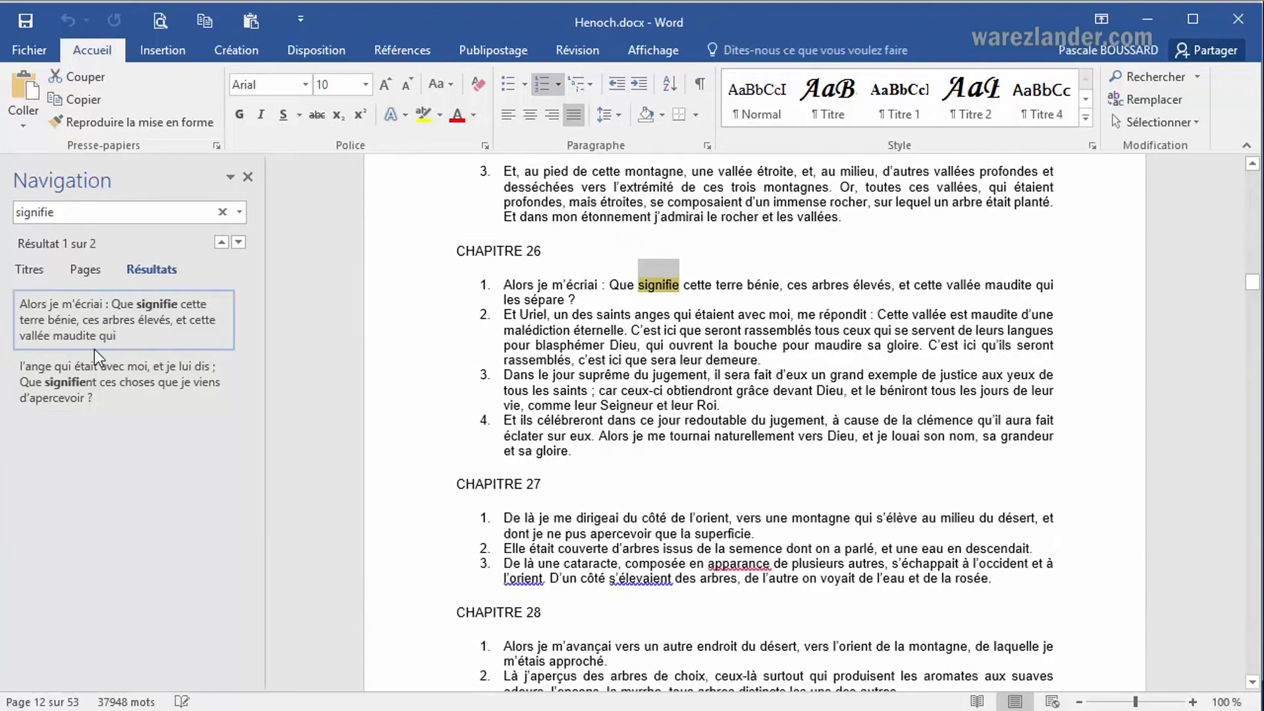
click(94, 372)
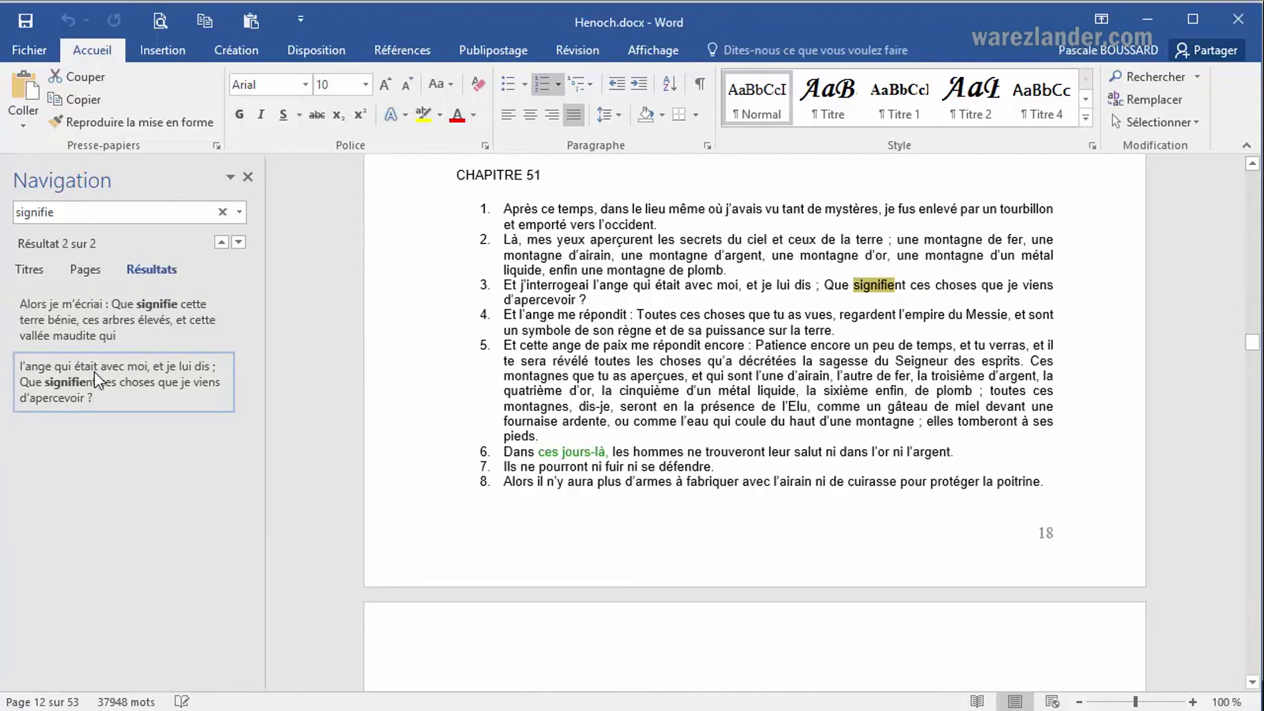
click(112, 326)
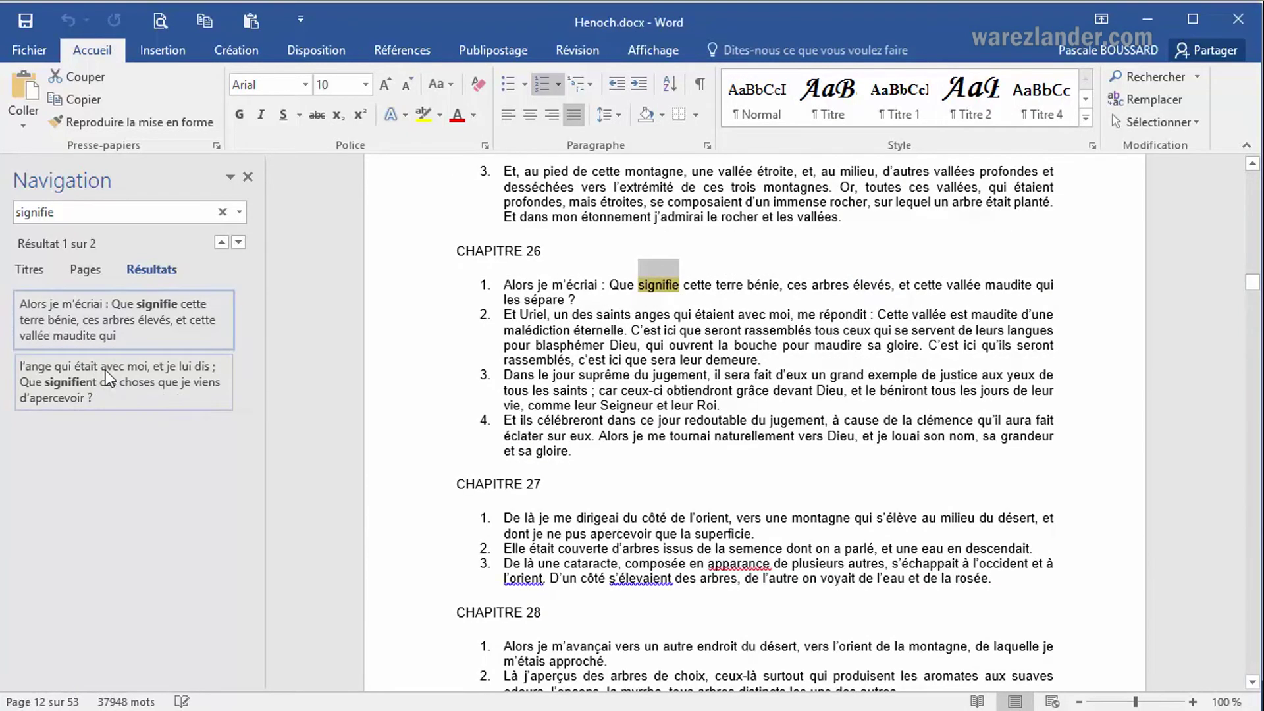
click(105, 370)
click(113, 321)
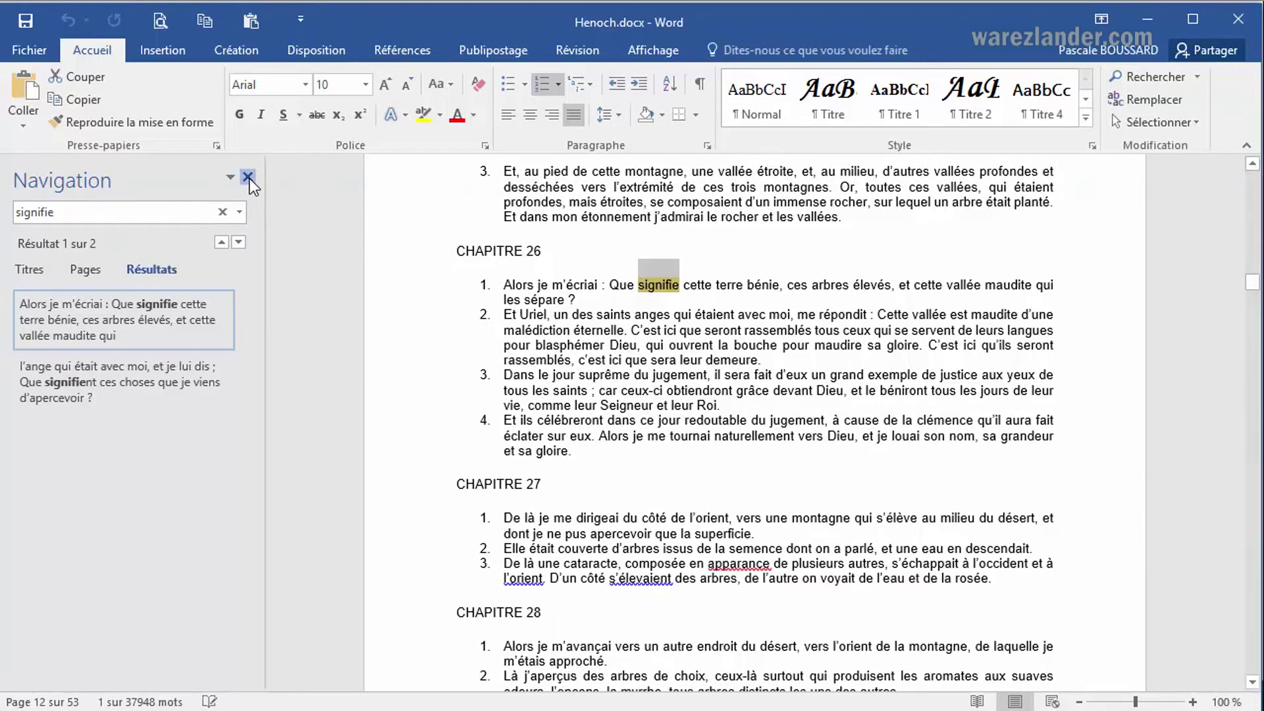
click(248, 177)
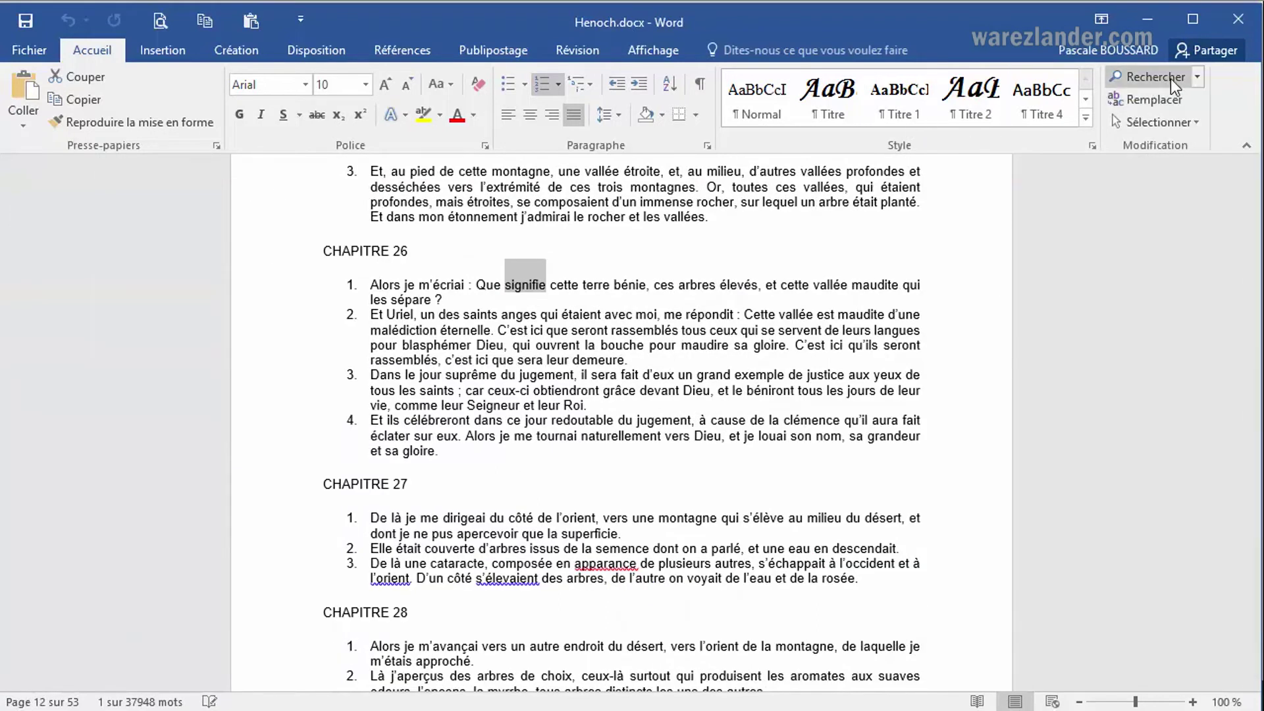
Run an advanced search for "désert" and step forward through several of its occurrences.
click(1197, 77)
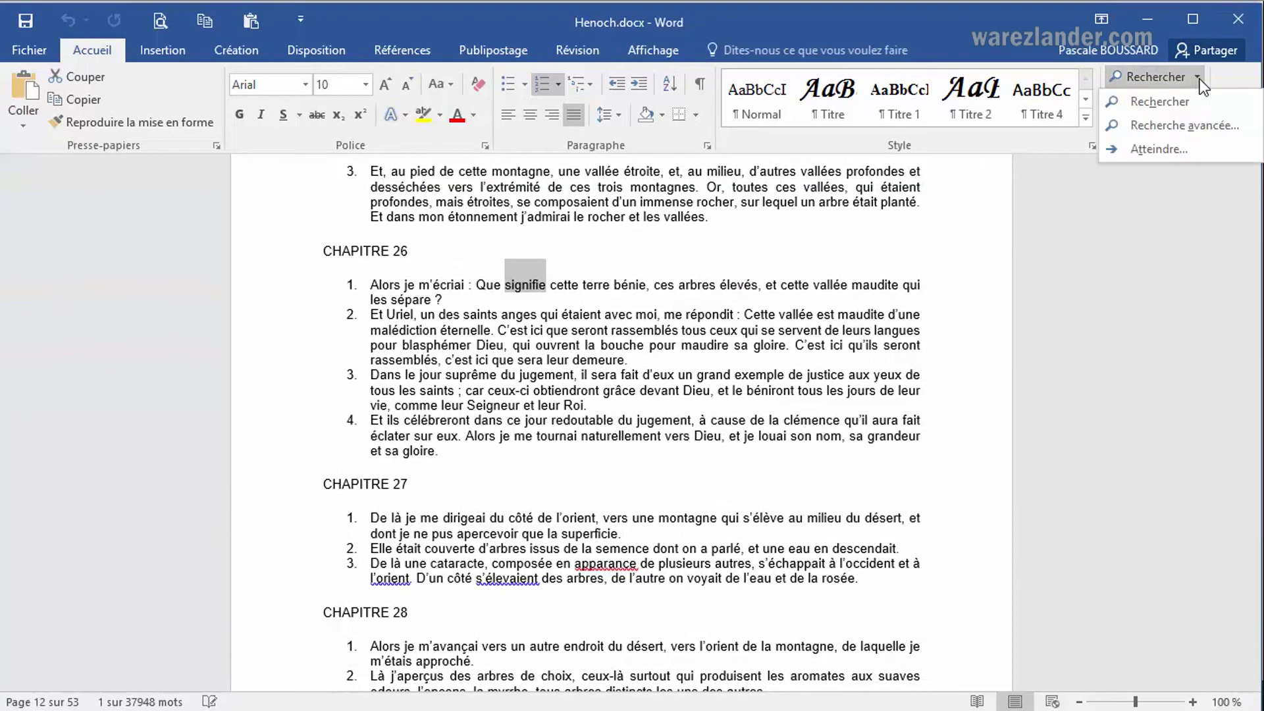
click(1185, 126)
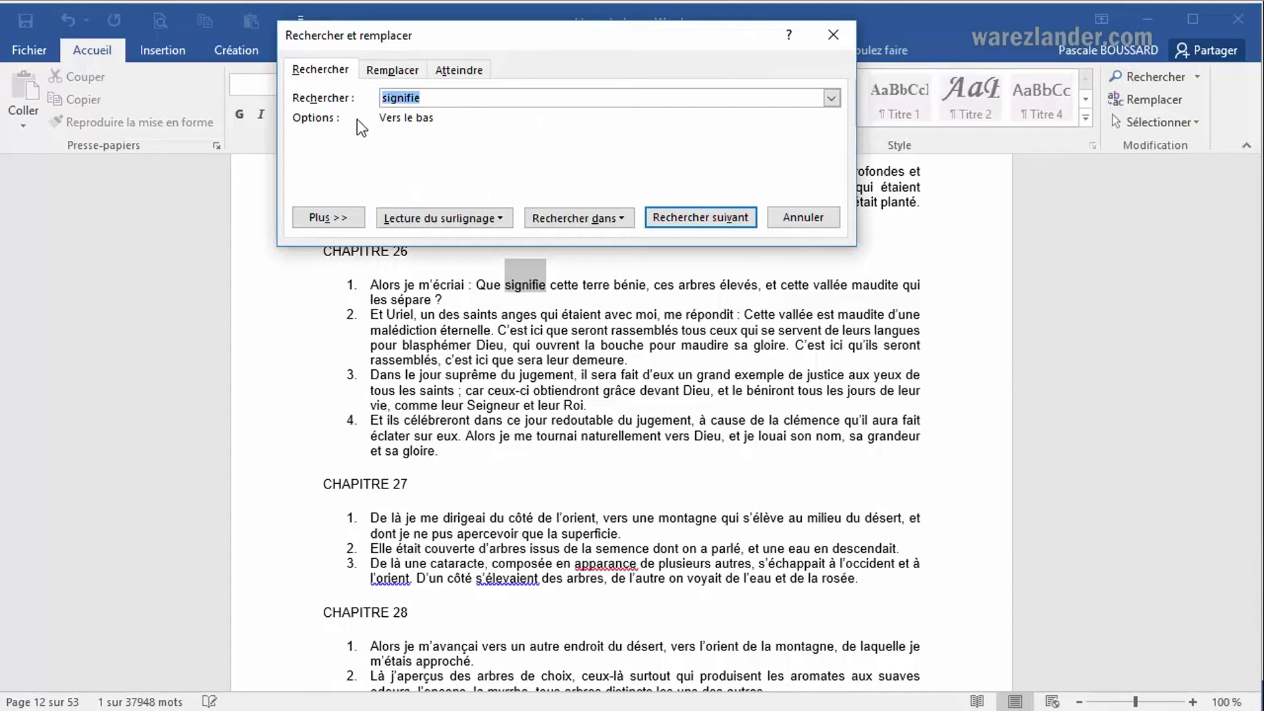
text(désert)
click(719, 227)
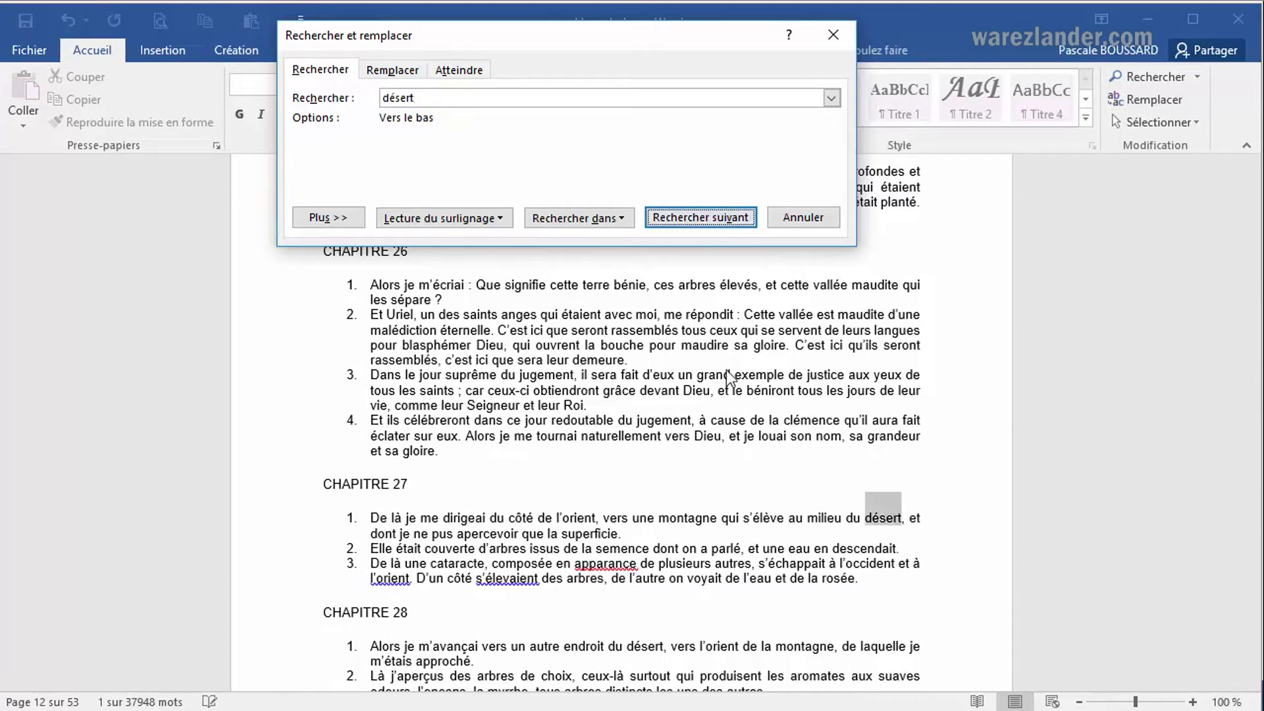
click(705, 222)
click(706, 222)
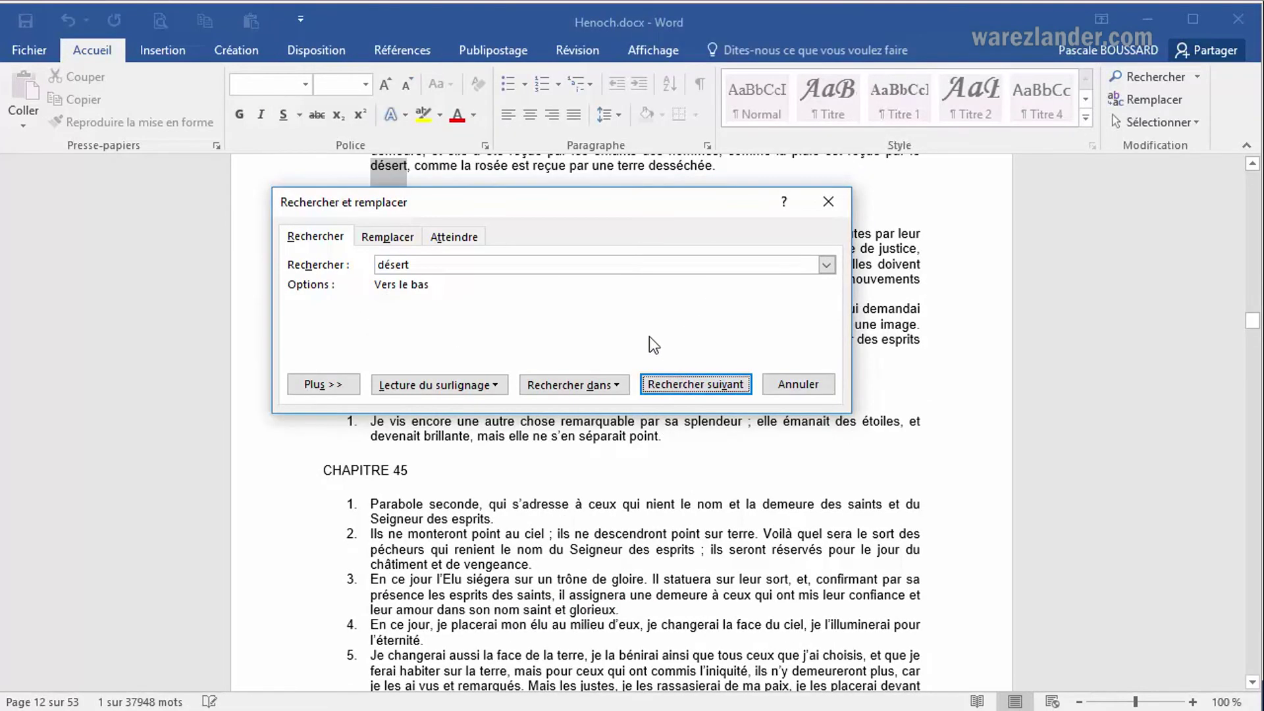
click(681, 388)
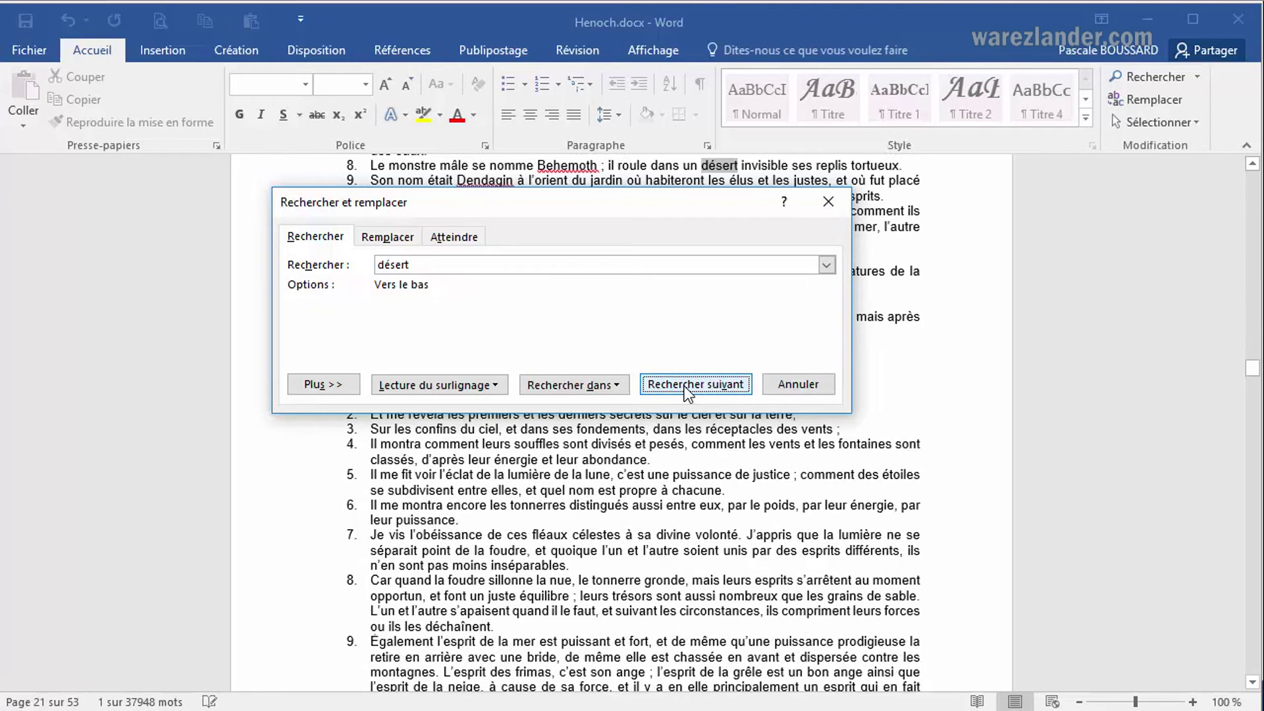
click(684, 385)
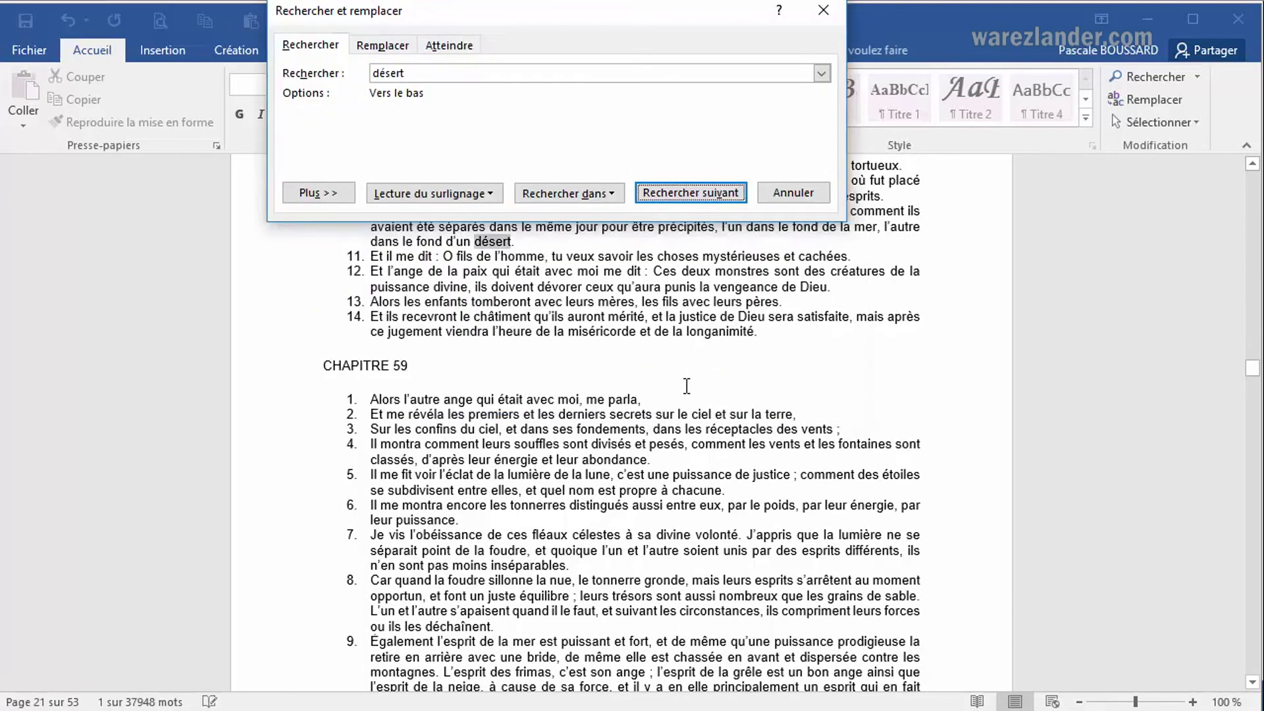
click(703, 200)
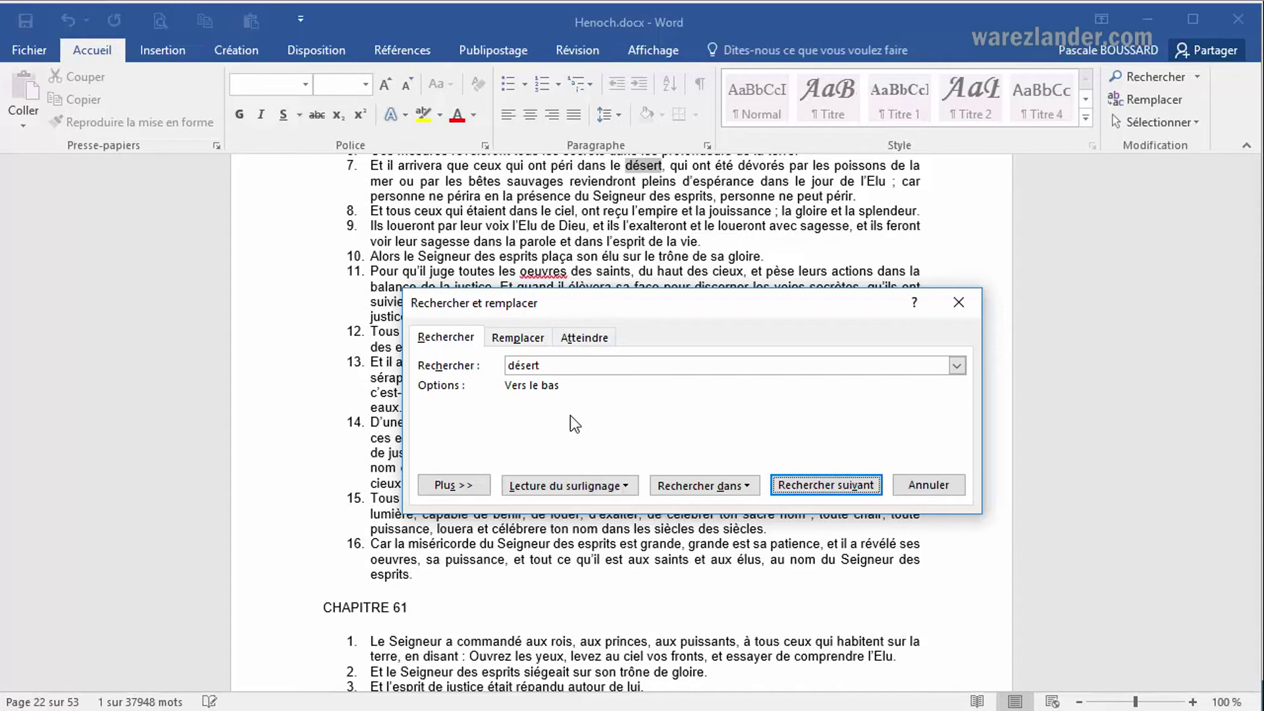
Expand the advanced search options and set the search direction to Vers le haut.
click(439, 491)
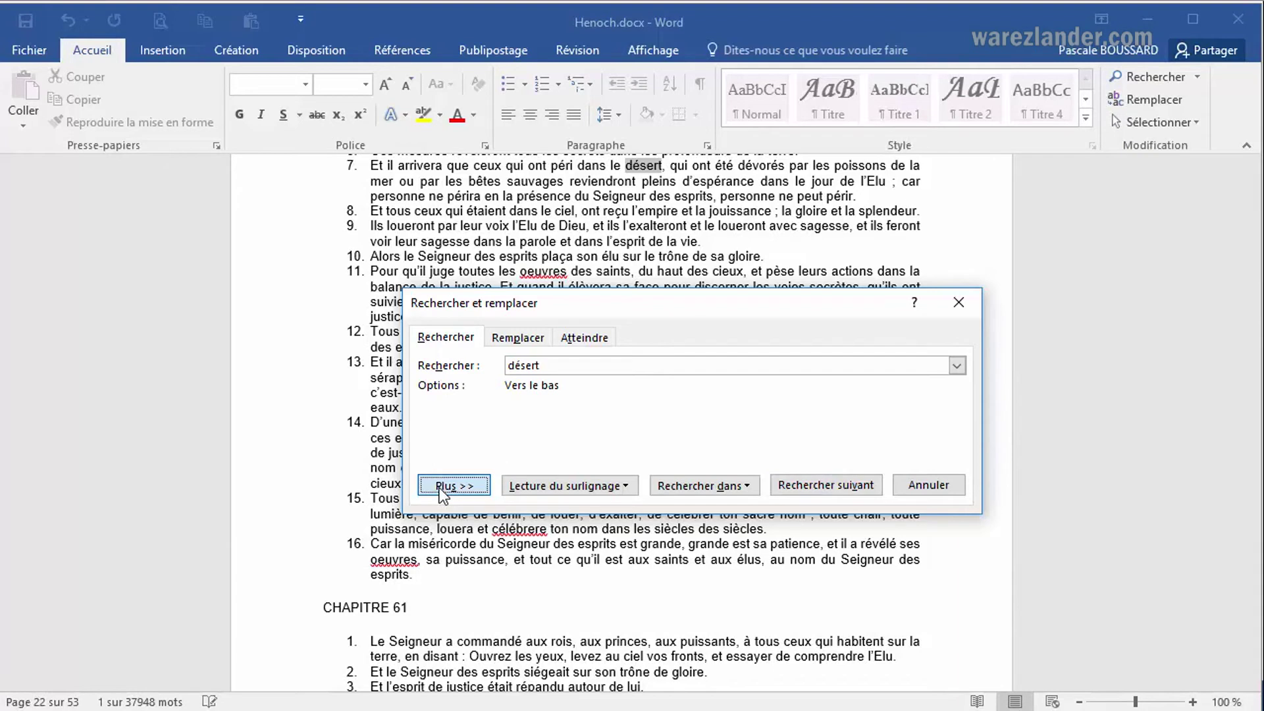
drag(694, 303, 621, 171)
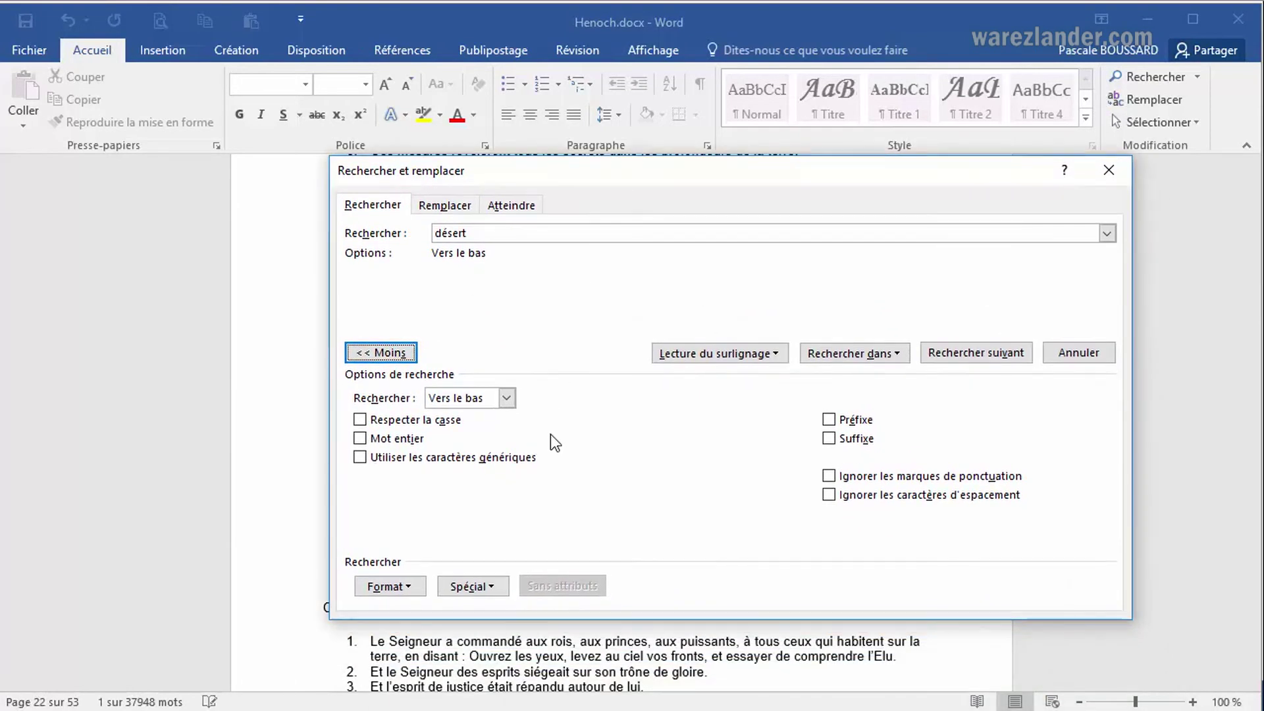
click(506, 399)
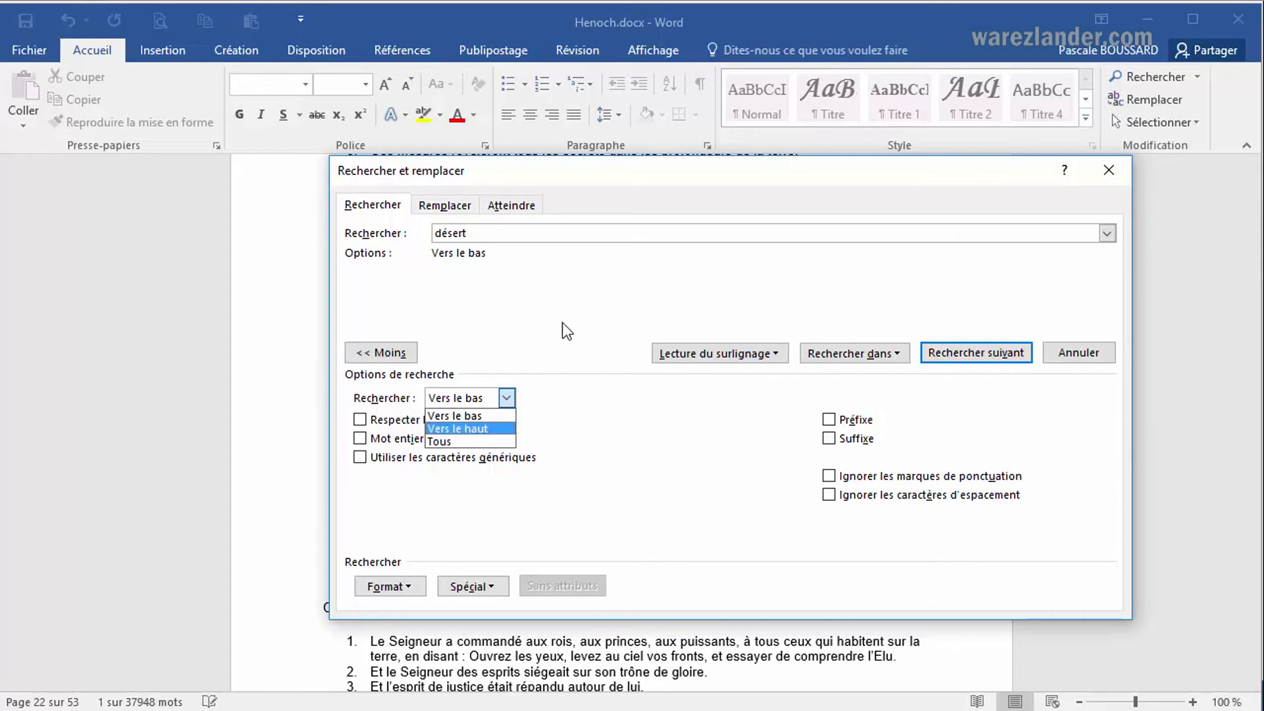
click(685, 176)
drag(641, 170, 522, 227)
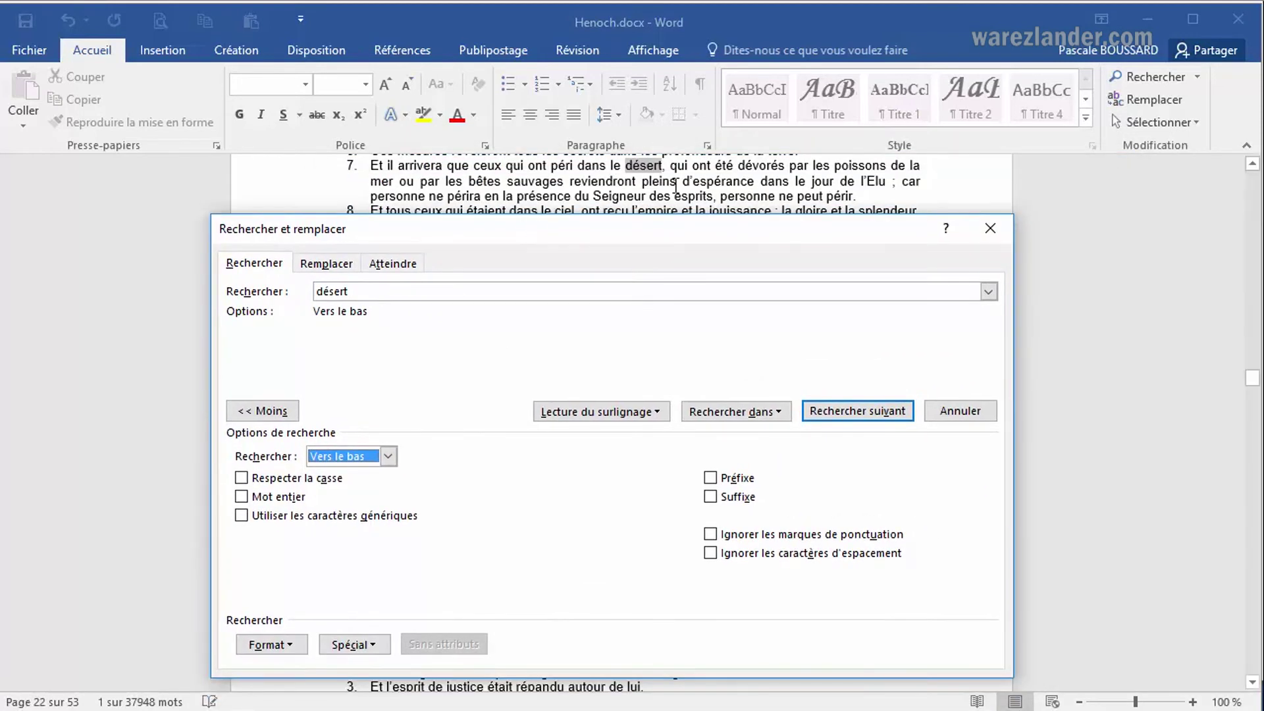
click(388, 457)
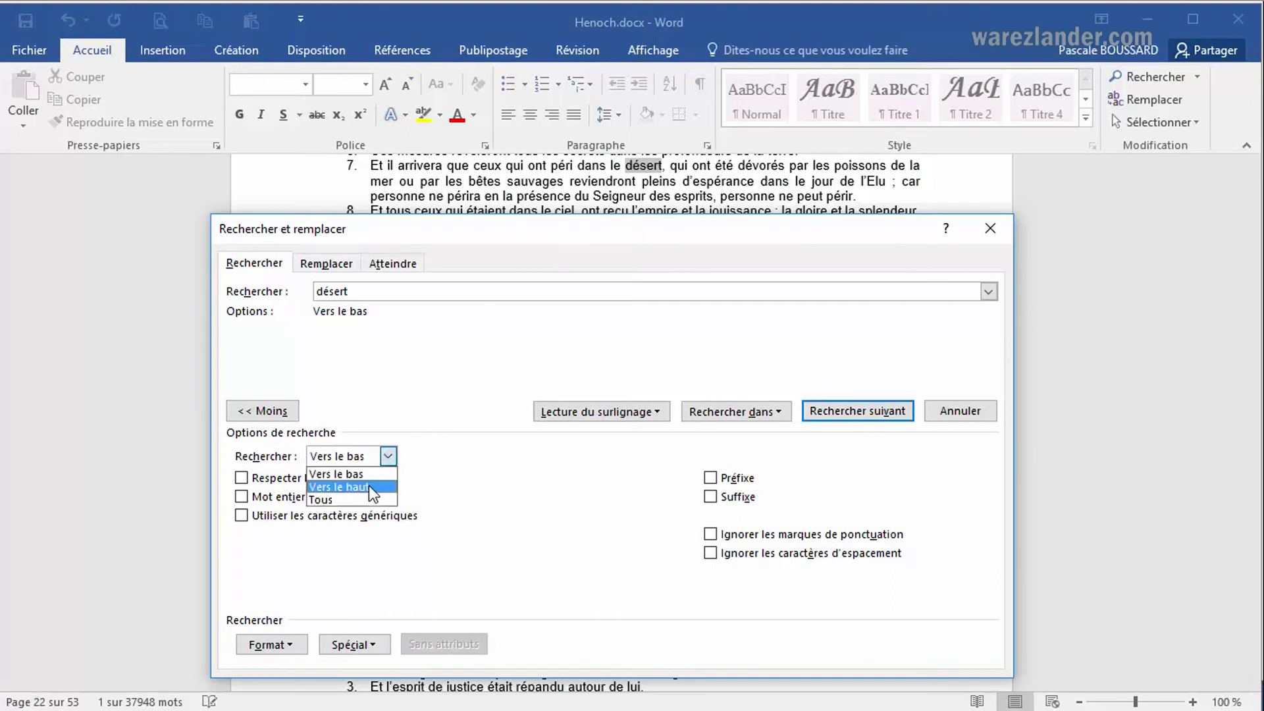
click(368, 486)
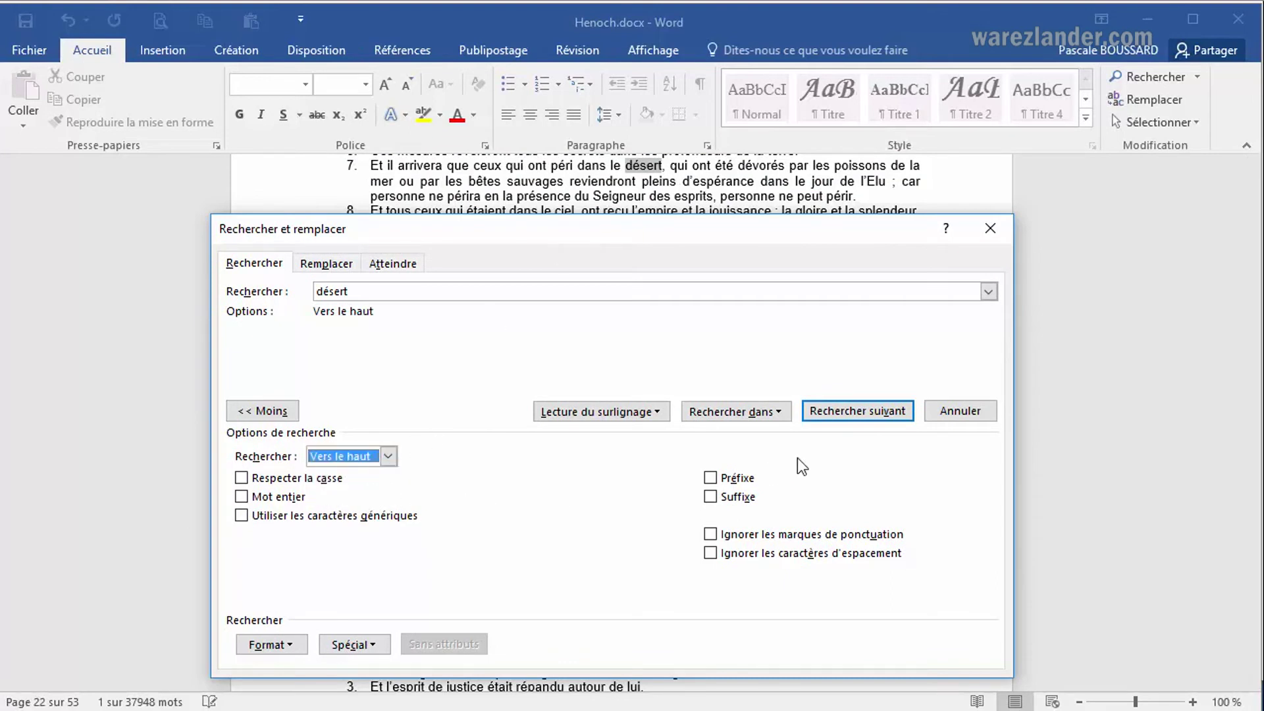
Step backward through the earlier occurrences of "désert" in the document.
click(854, 417)
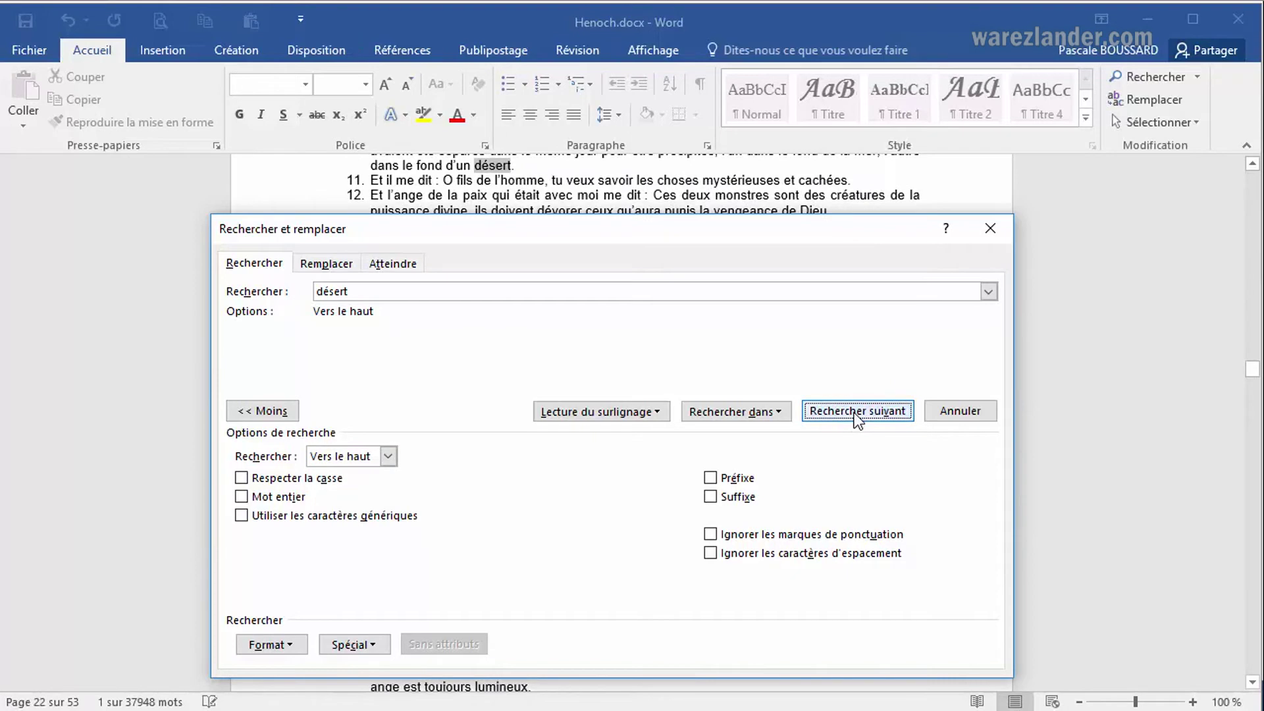
click(854, 414)
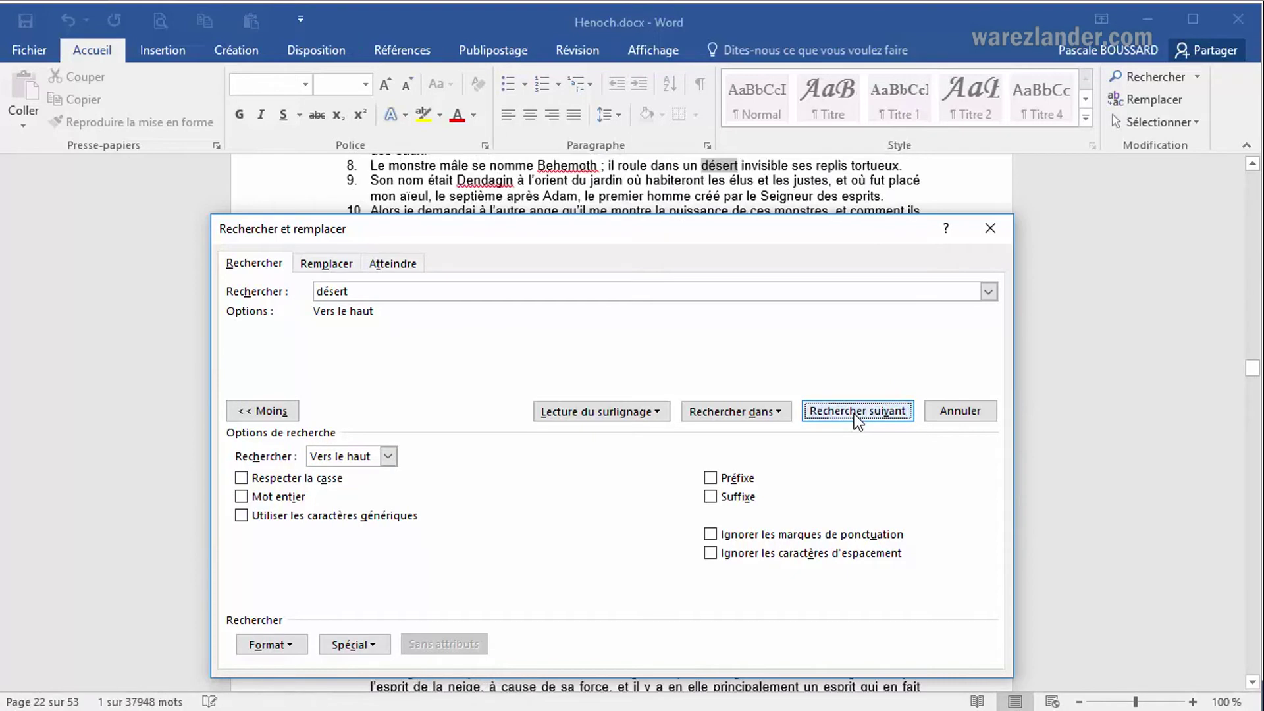
click(854, 413)
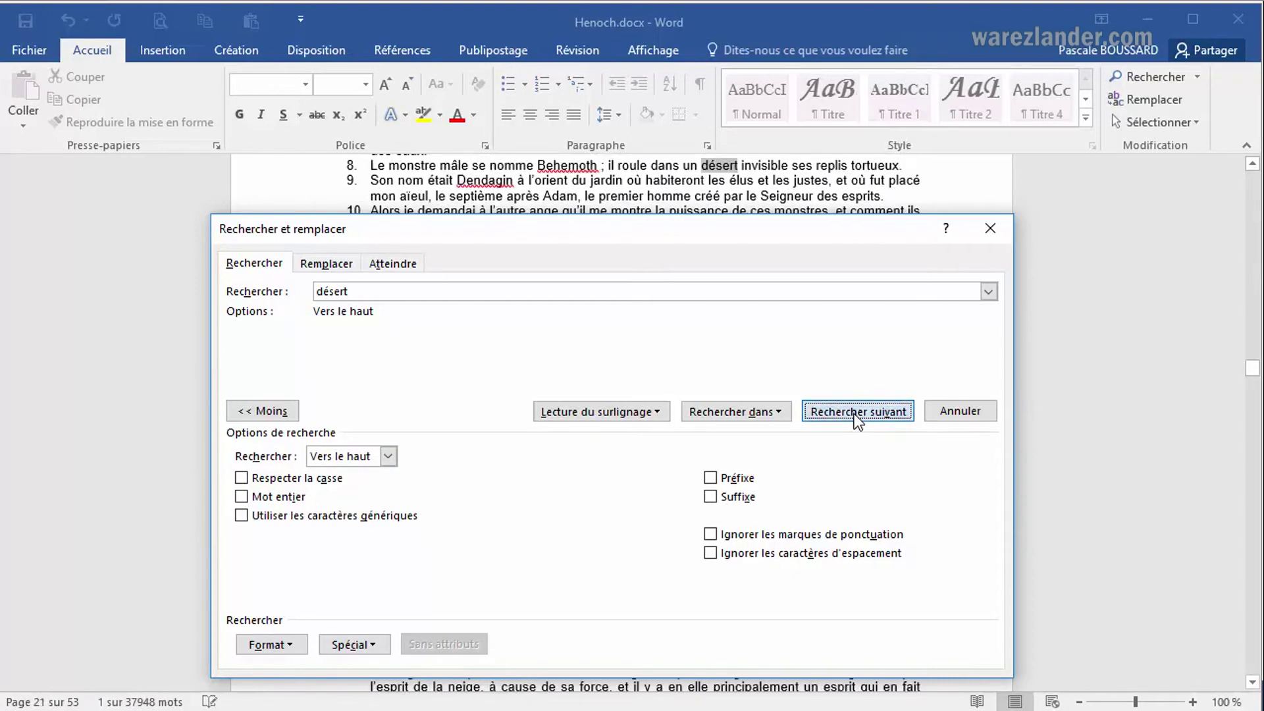
click(854, 413)
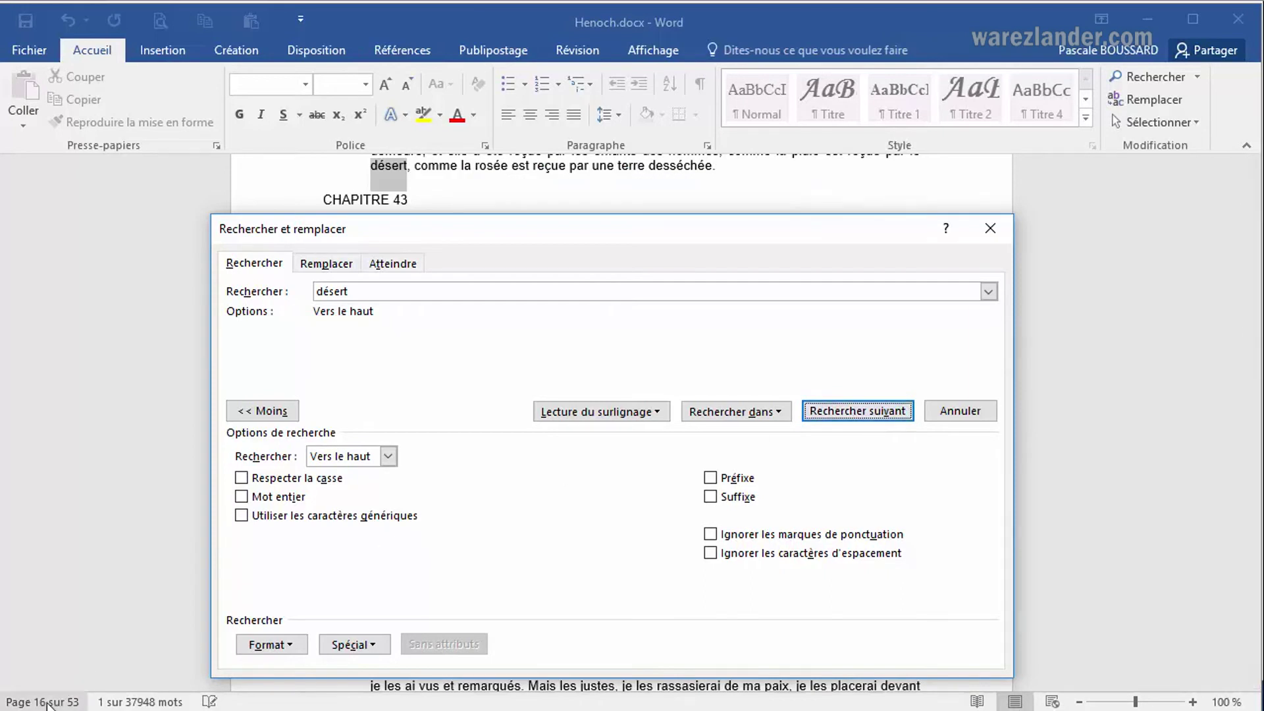
click(854, 414)
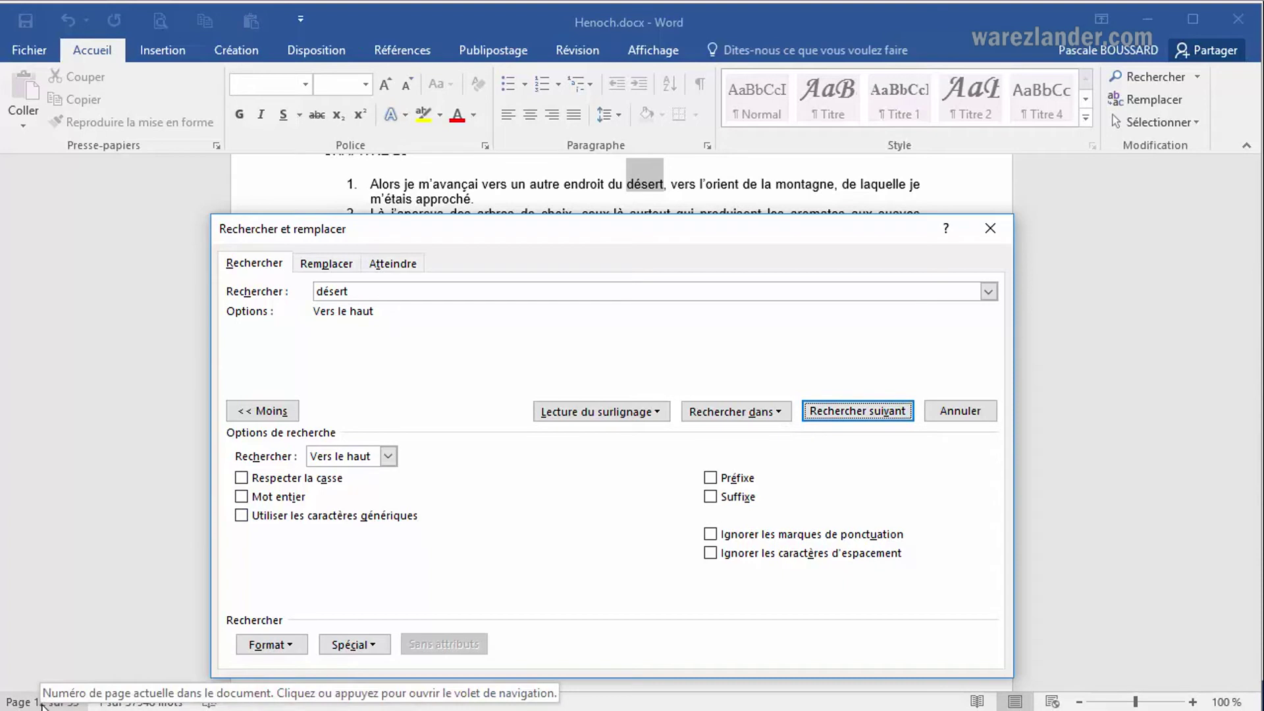
Set the search direction to Vers le bas and go through the remaining occurrences of "désert", continuing from the document's beginning.
click(388, 457)
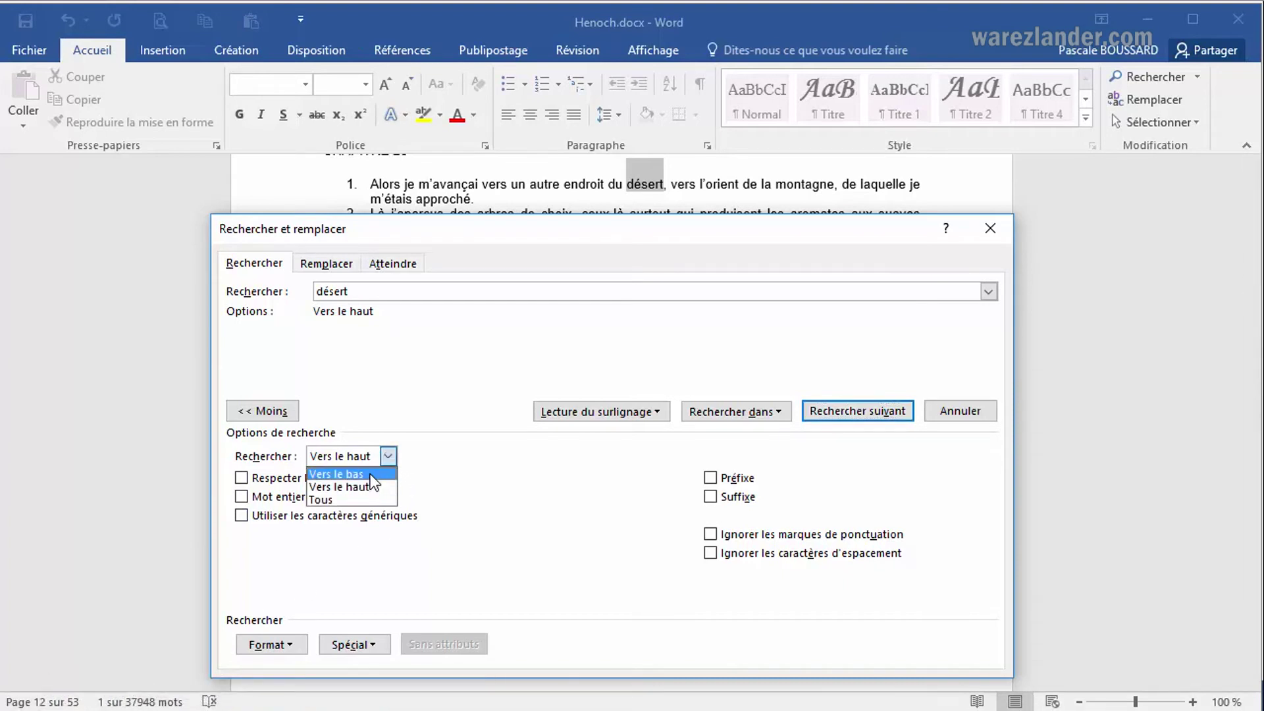
click(370, 474)
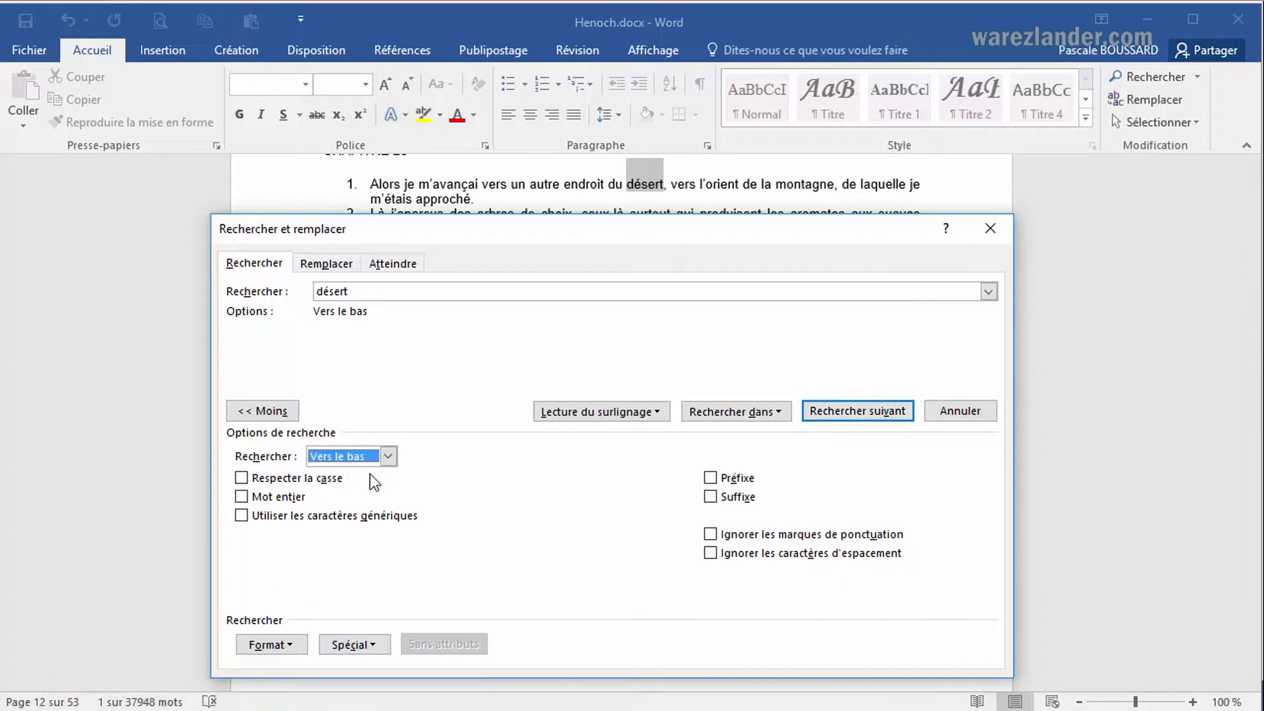
click(883, 413)
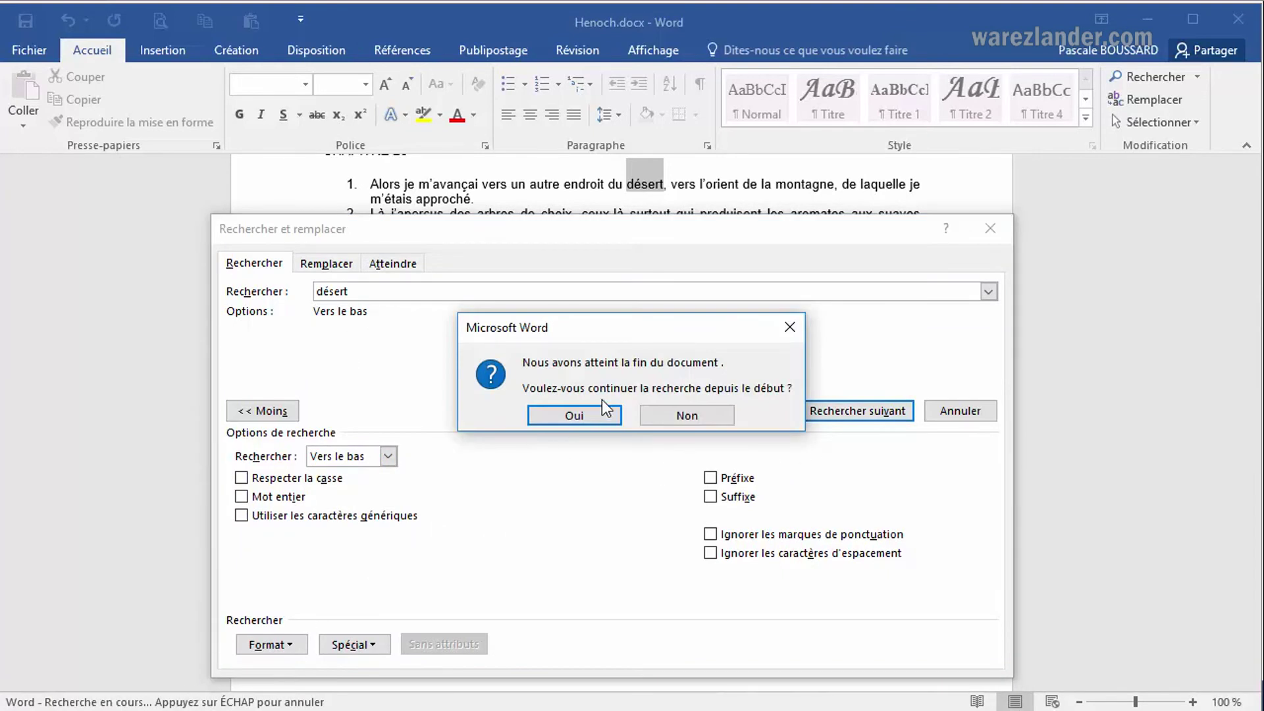
click(579, 420)
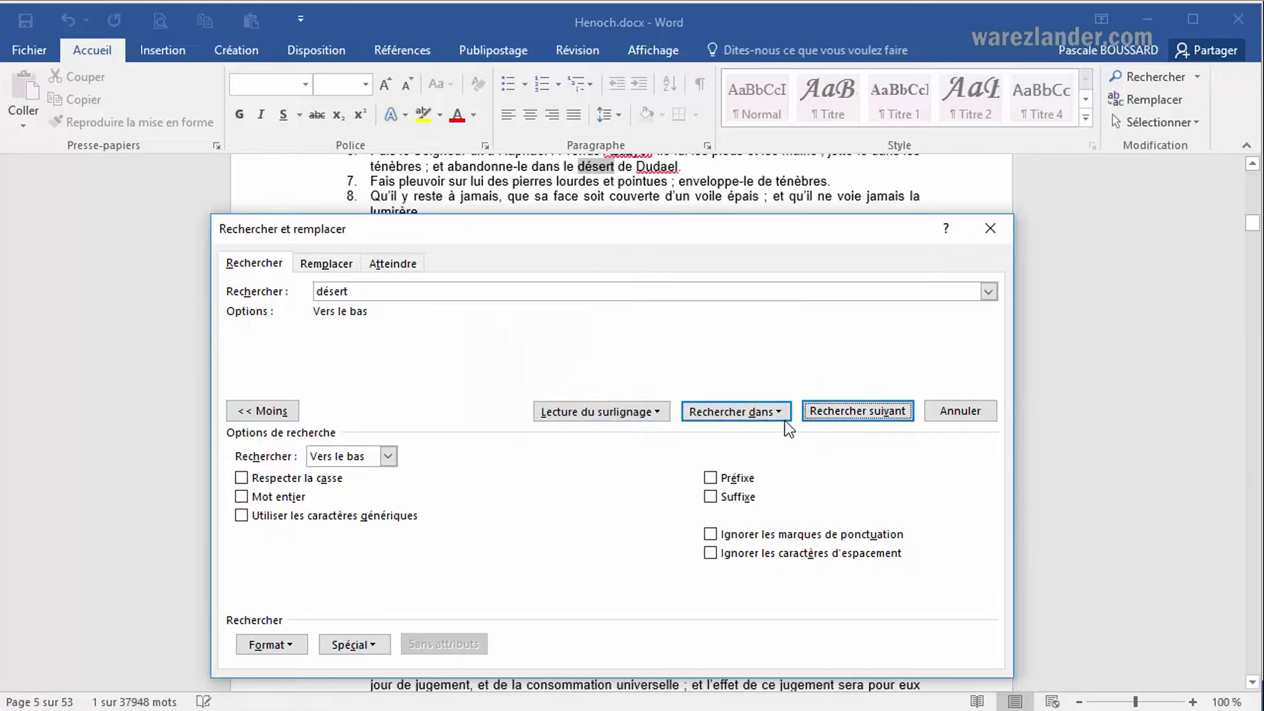
click(850, 414)
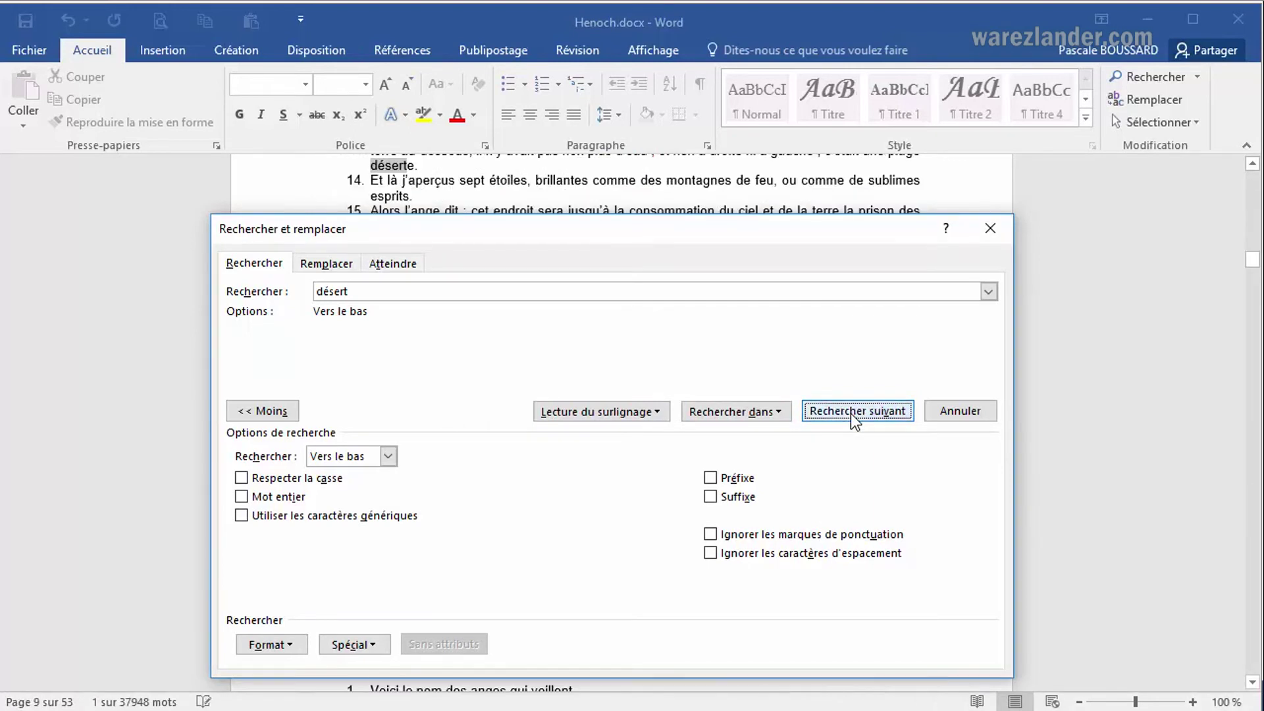
click(850, 413)
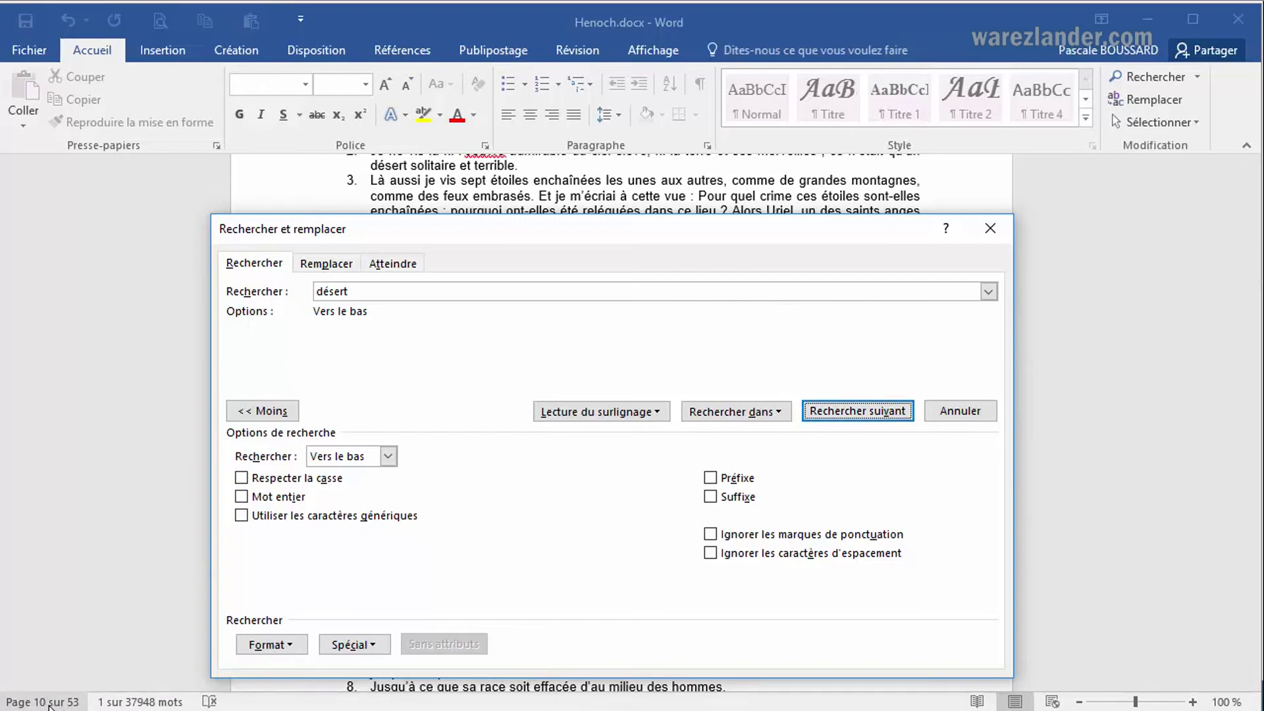
click(856, 410)
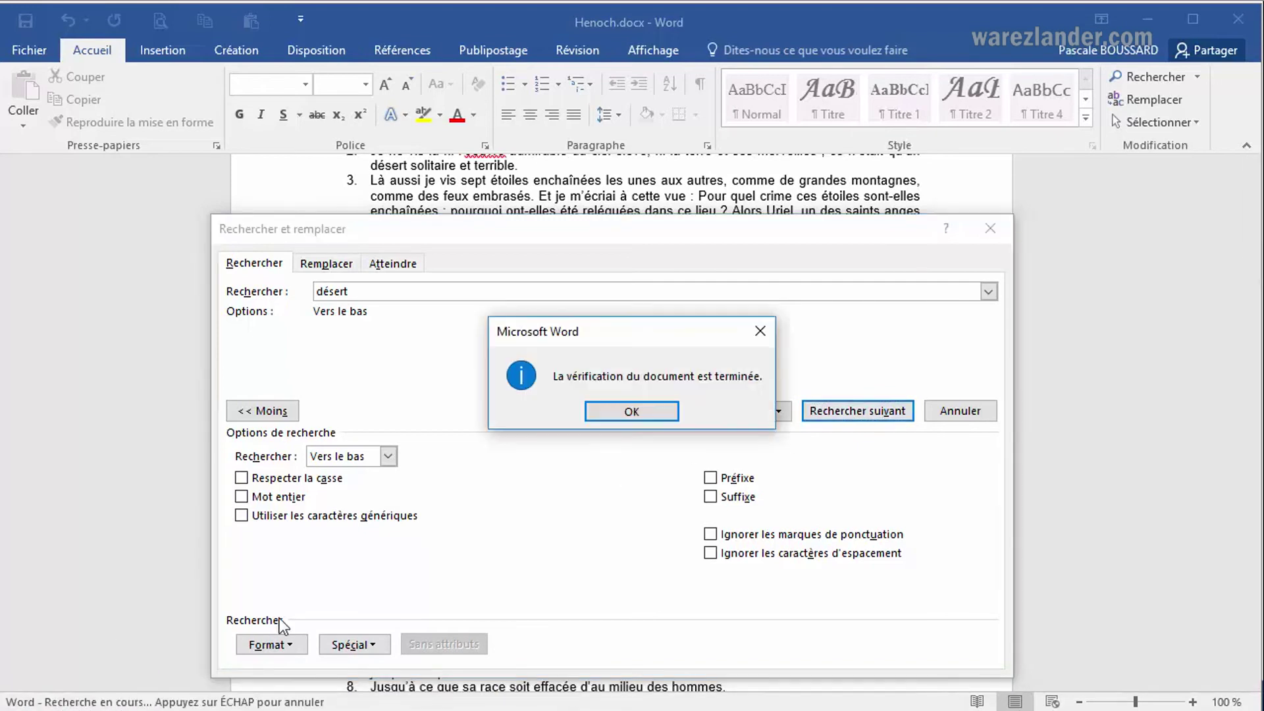
Turn on Respecter la casse and step forward through the occurrences of "désert".
click(646, 412)
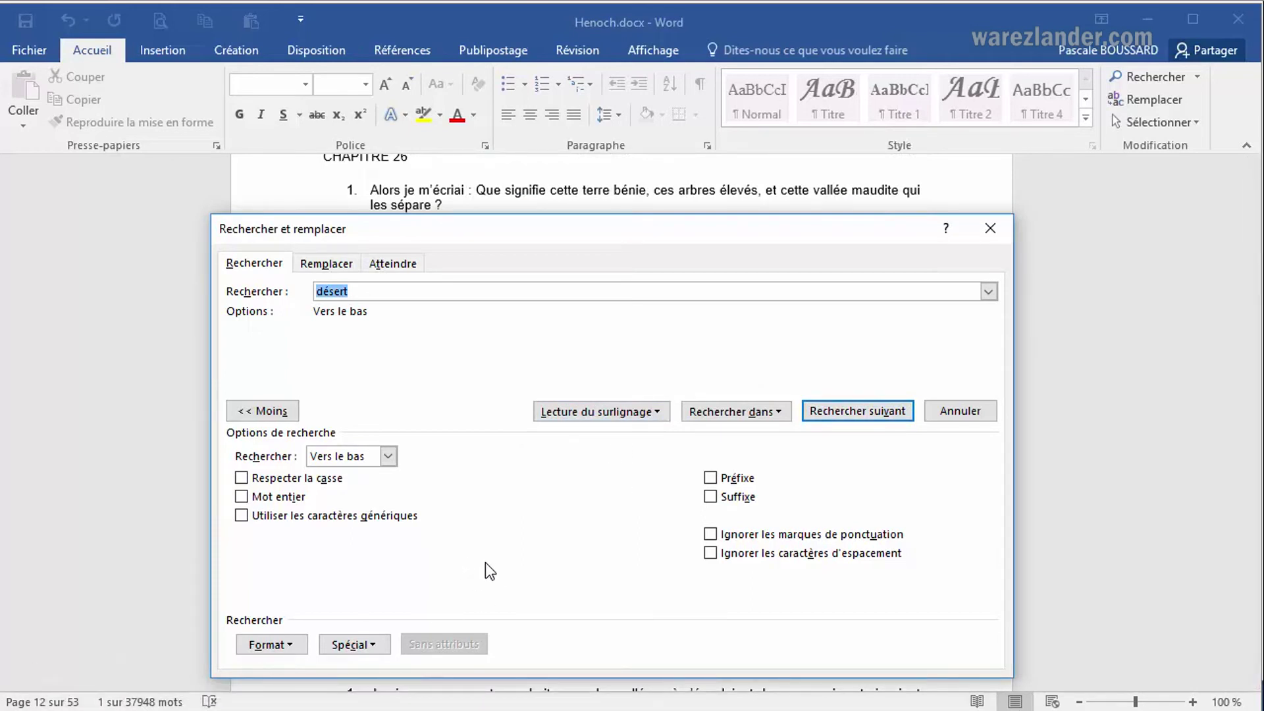
click(388, 456)
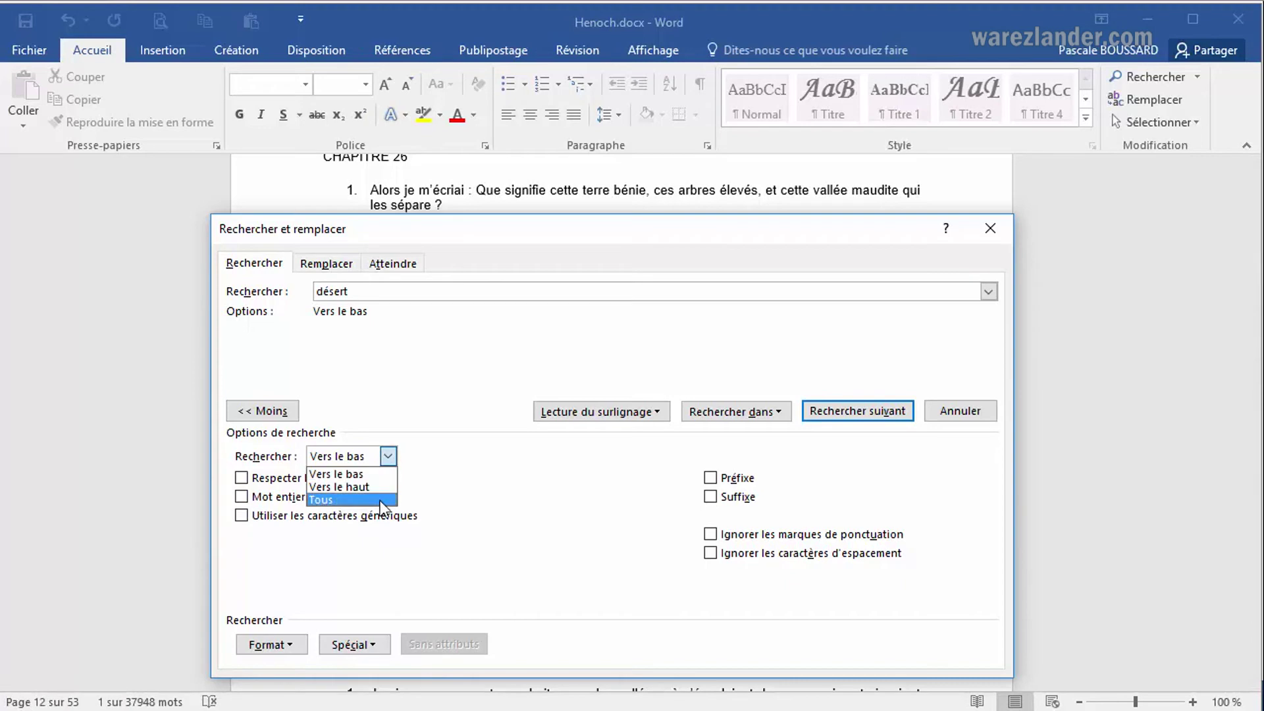
click(393, 455)
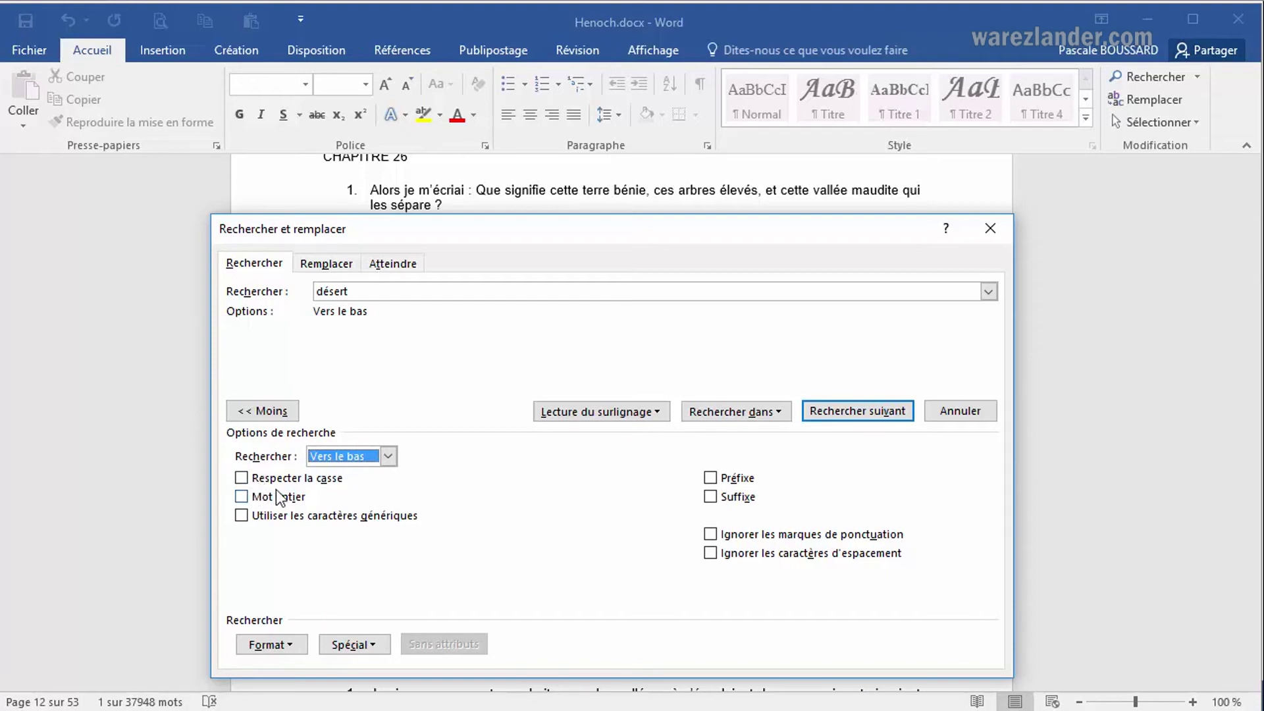
click(242, 479)
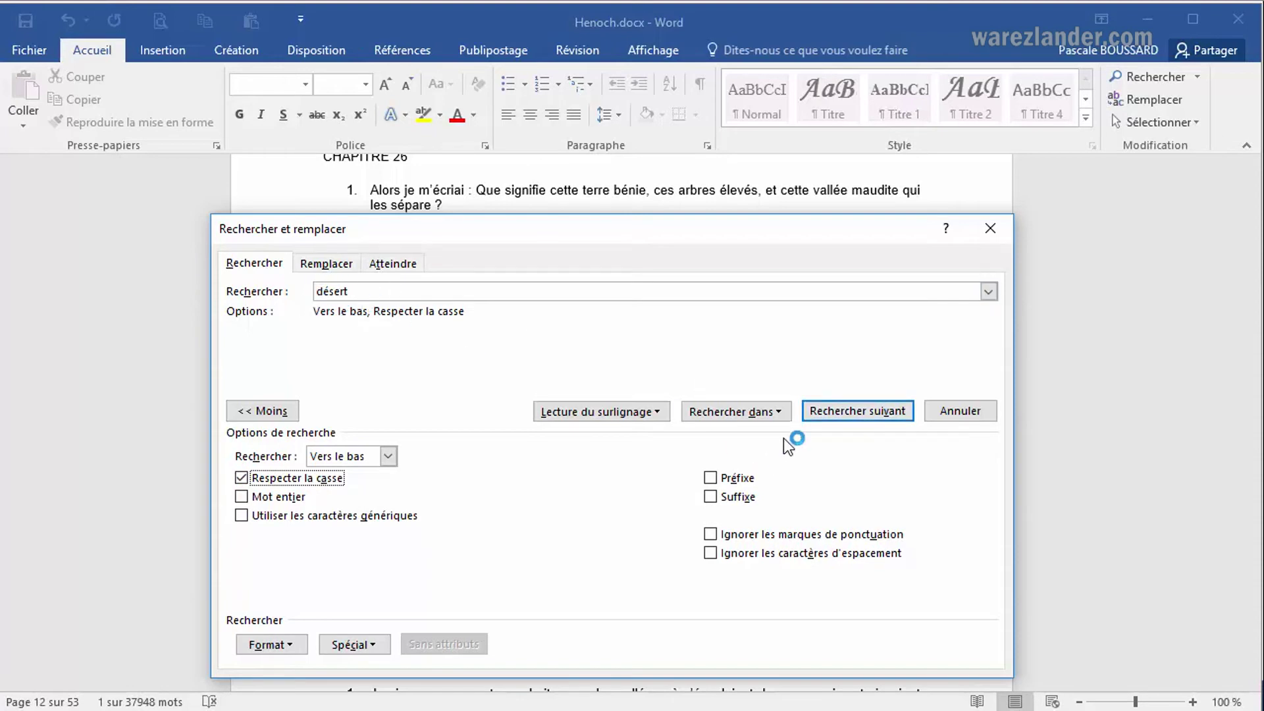
click(834, 414)
click(835, 419)
click(835, 419)
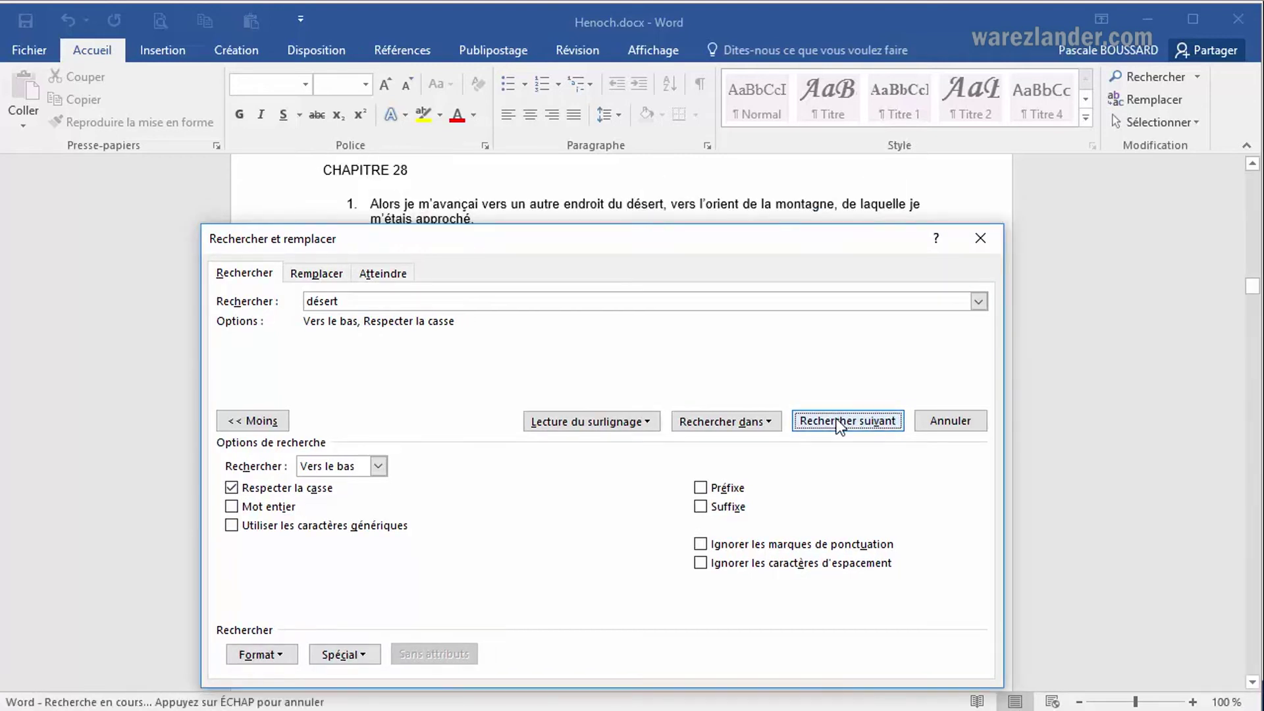
Change the search term to "Désert" and run the case-sensitive search, continuing from the document's beginning.
click(306, 301)
text(D)
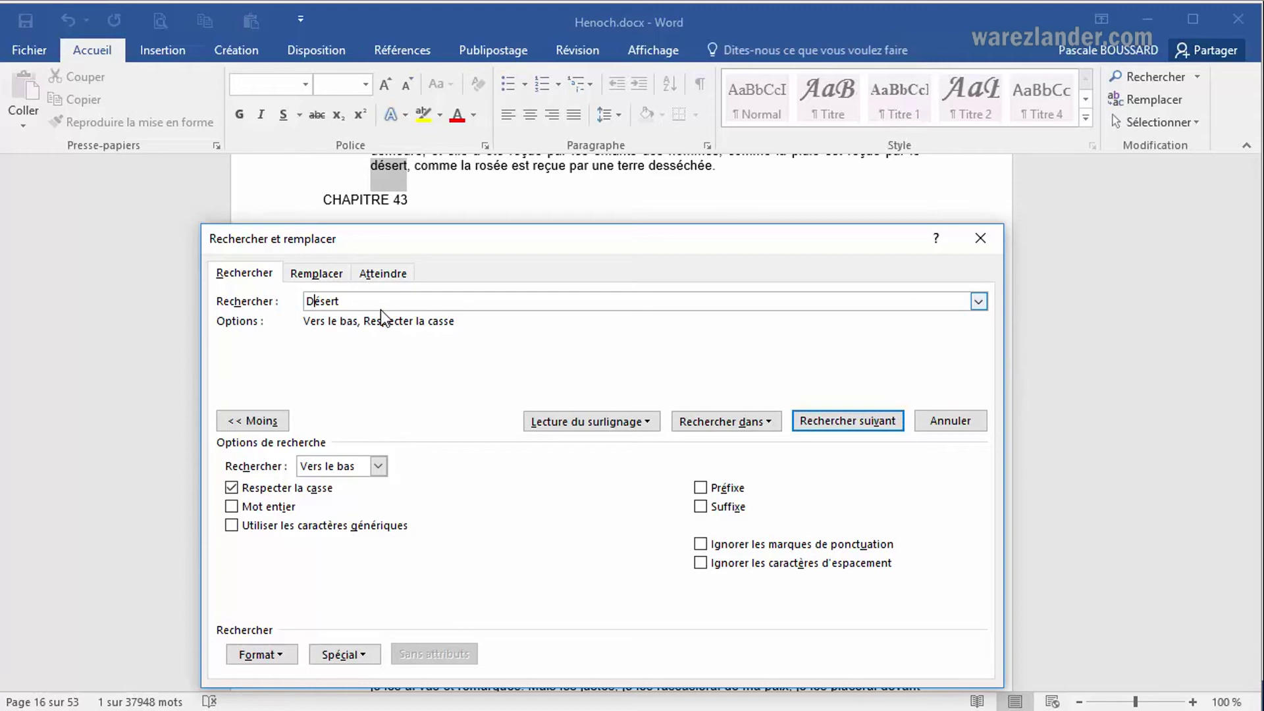
click(856, 423)
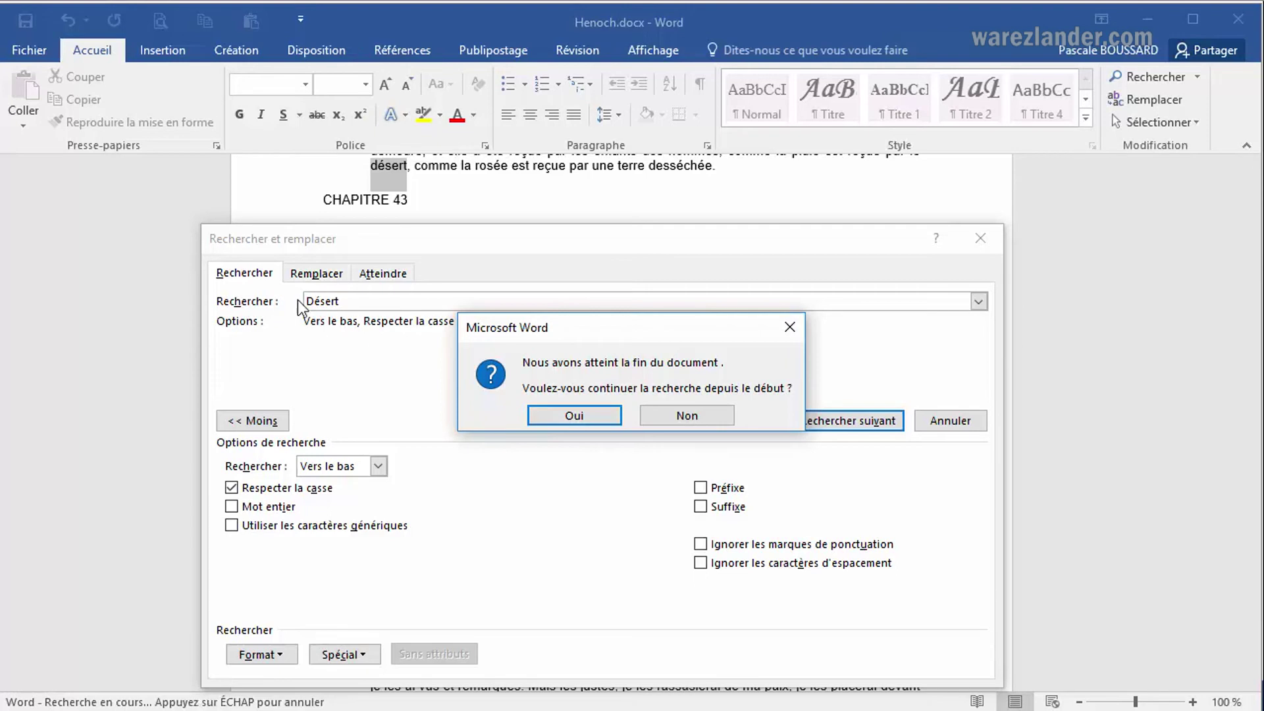
click(571, 412)
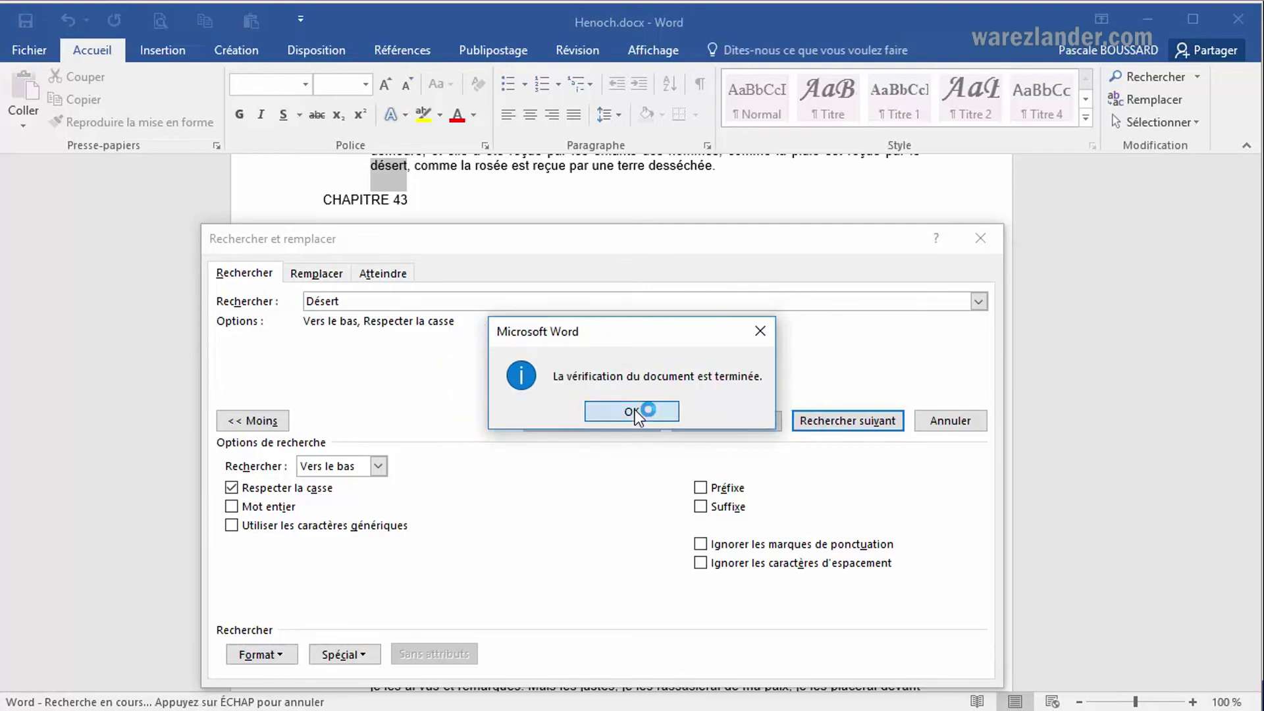
click(635, 409)
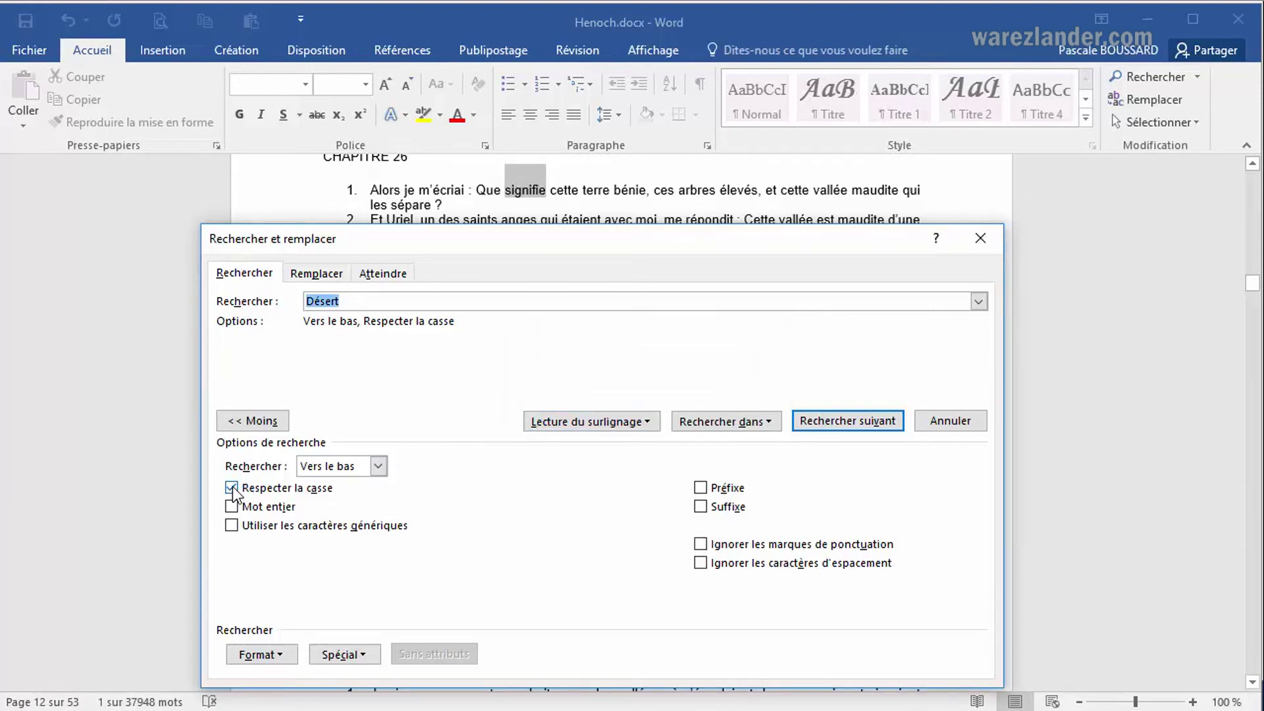
Search for "Désert" with Respecter la casse turned off, and search again with Mot entier turned on.
click(232, 488)
click(835, 421)
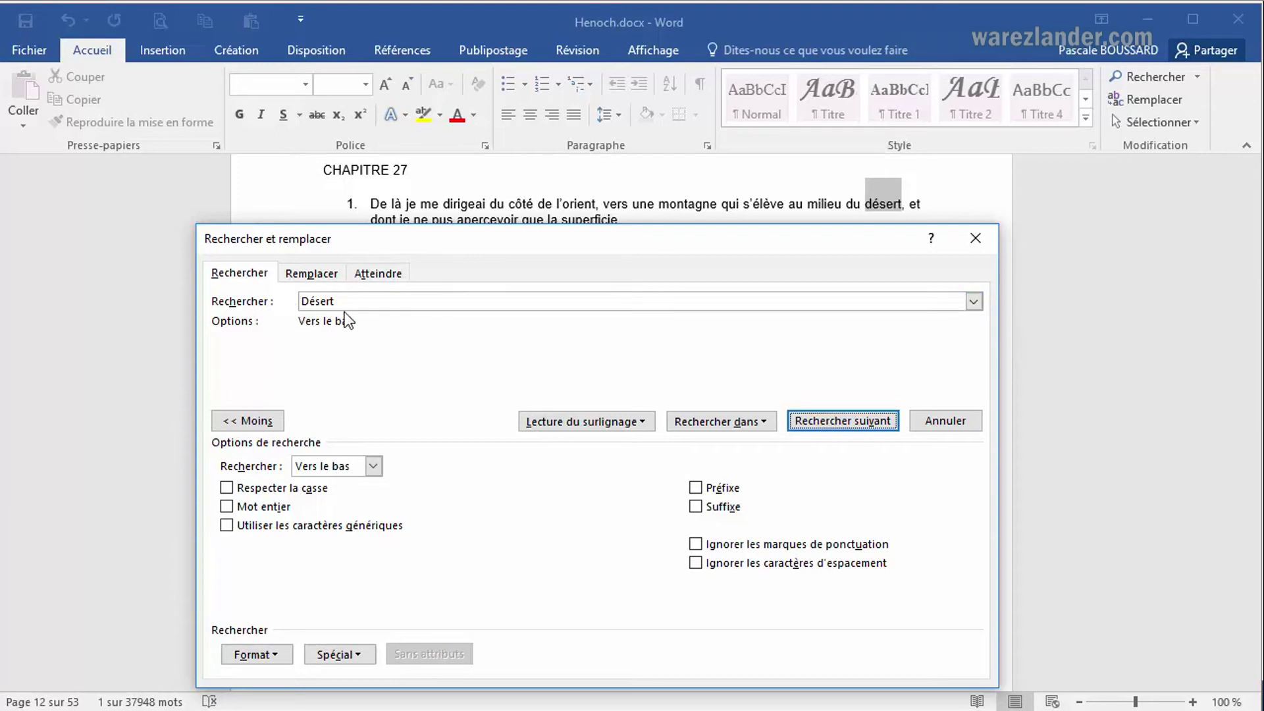
click(227, 506)
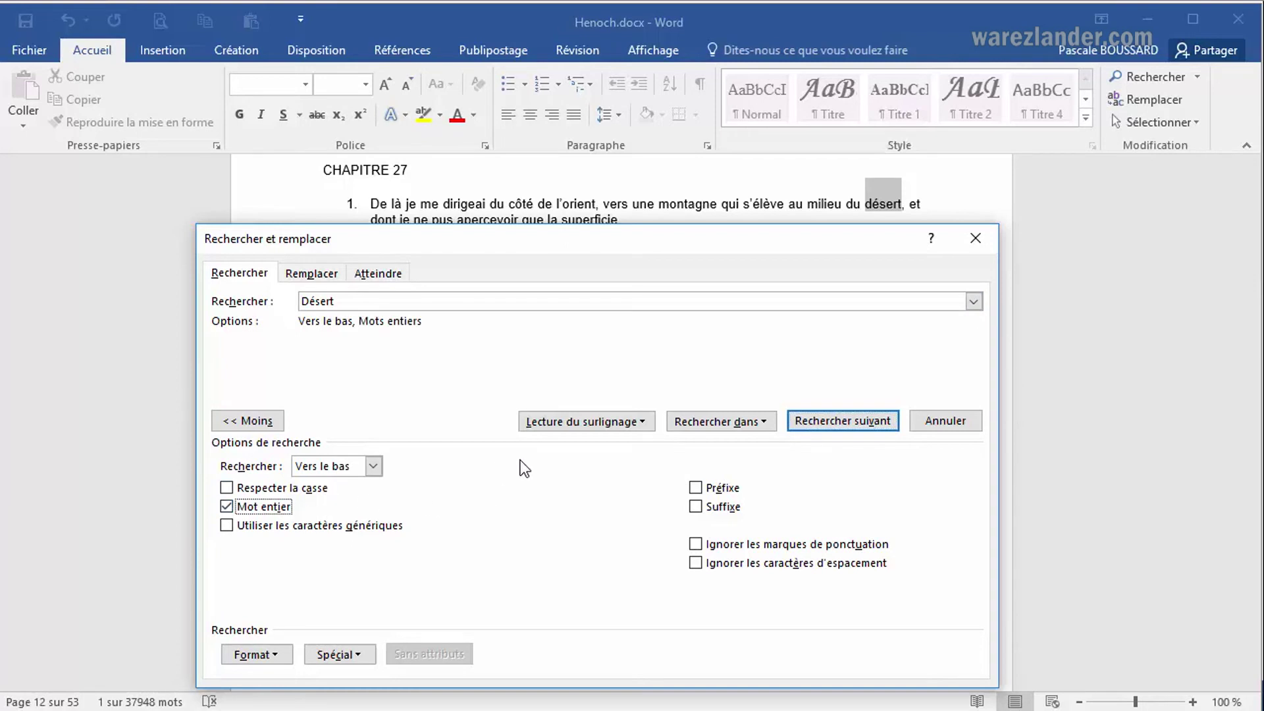
click(818, 424)
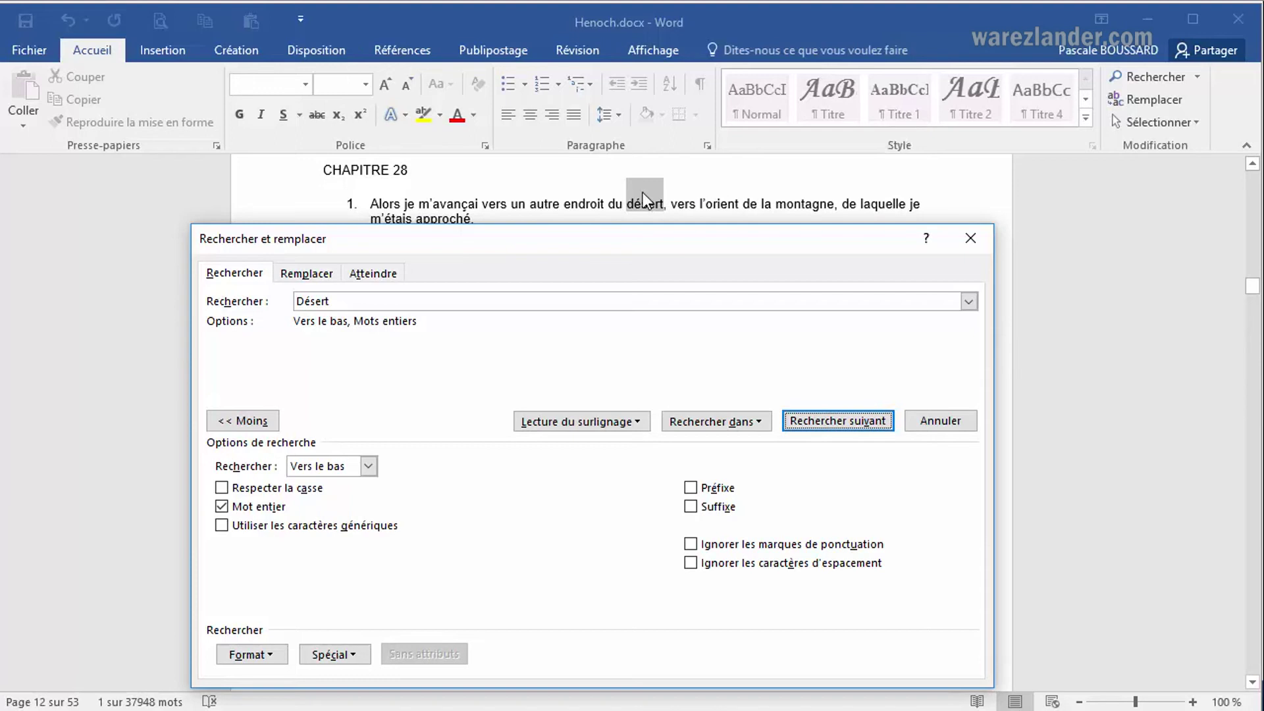
Search for "mont" as a whole word and go through its occurrences, continuing from the document's beginning.
double_click(328, 302)
text(mont)
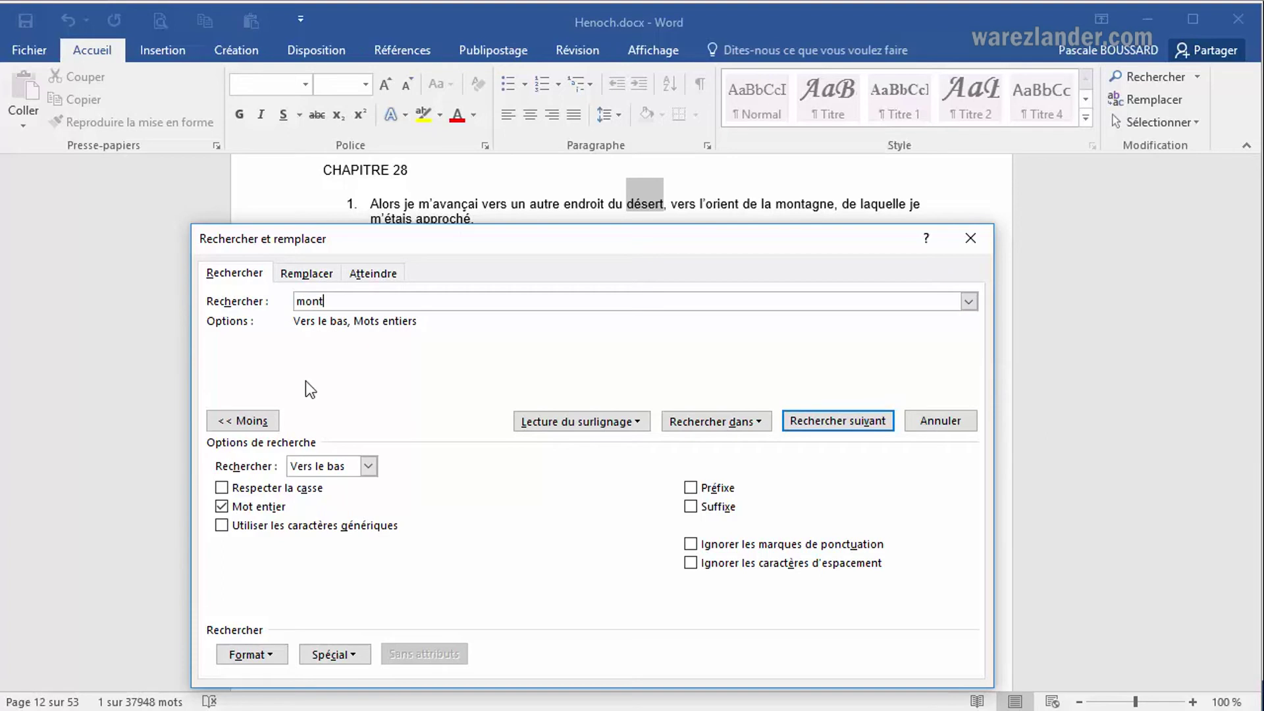
click(849, 425)
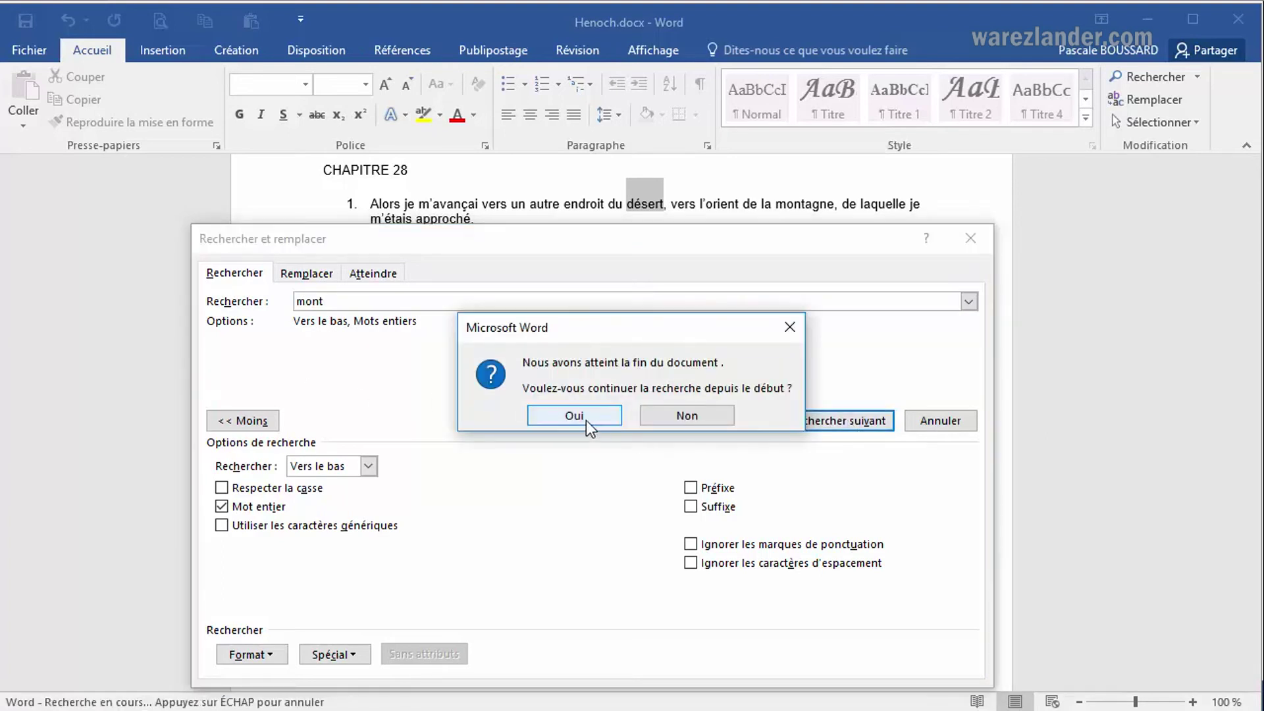
click(587, 421)
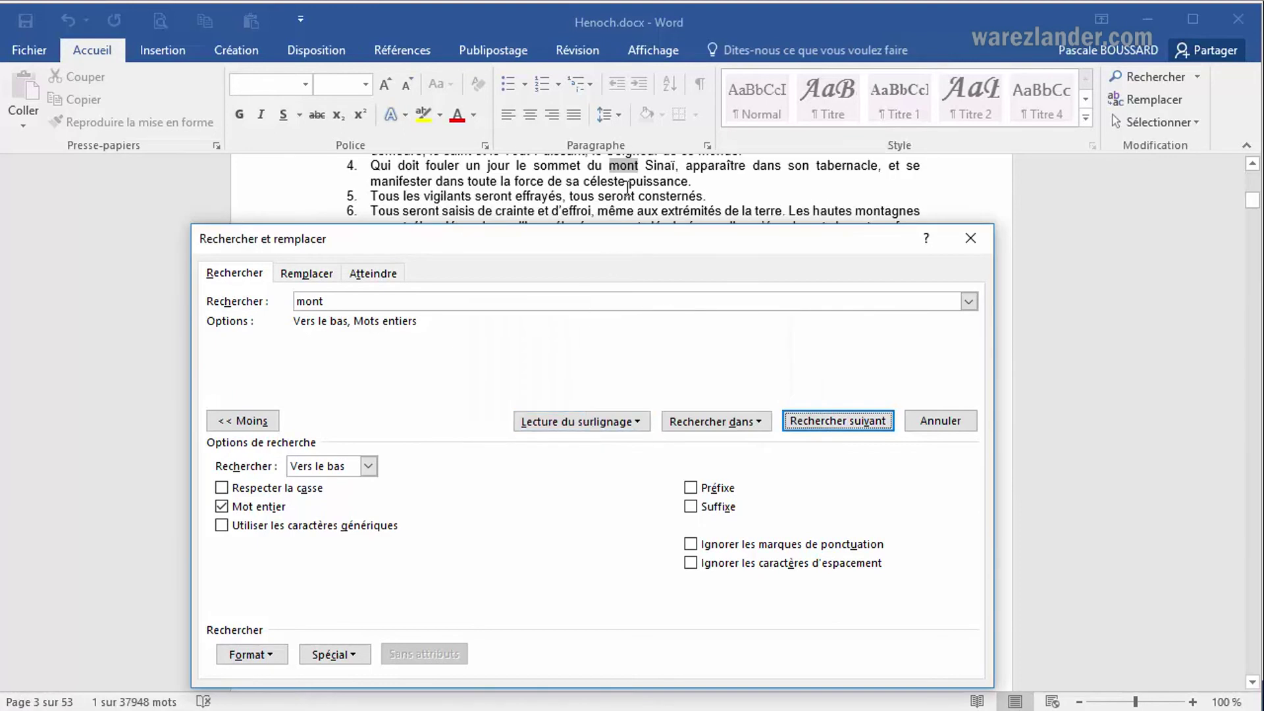
click(831, 422)
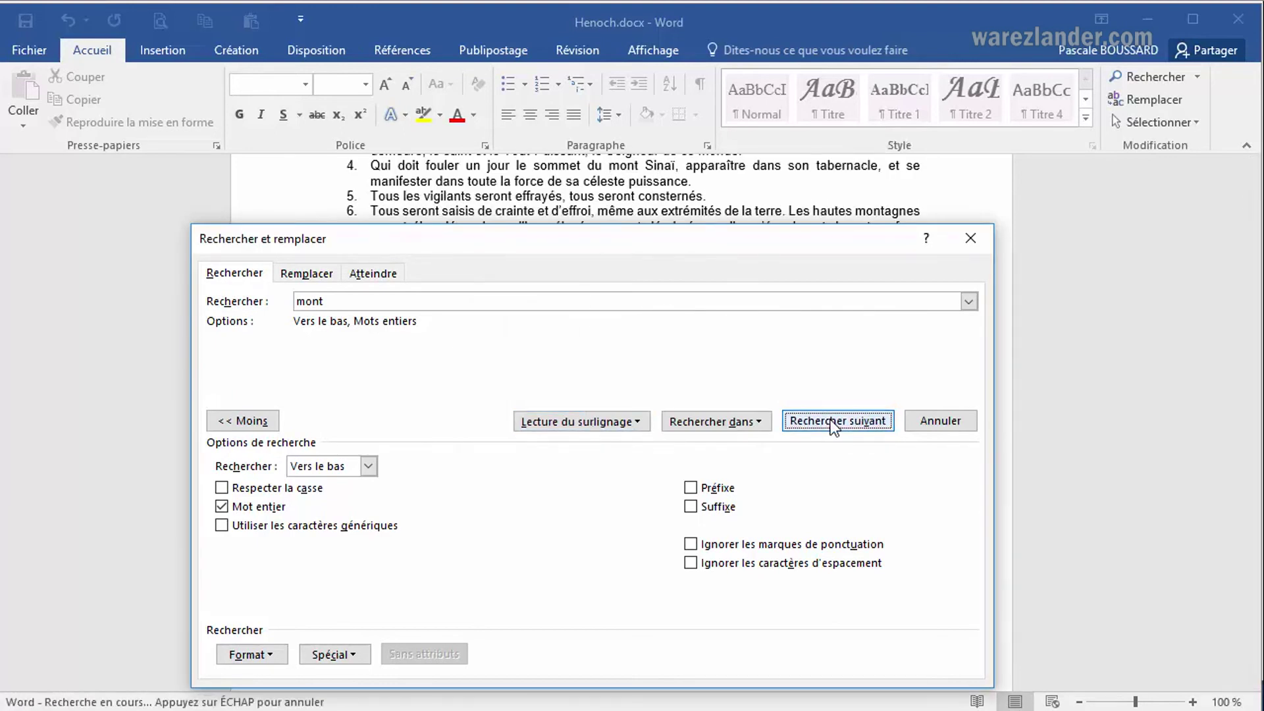
drag(769, 242, 826, 219)
click(863, 394)
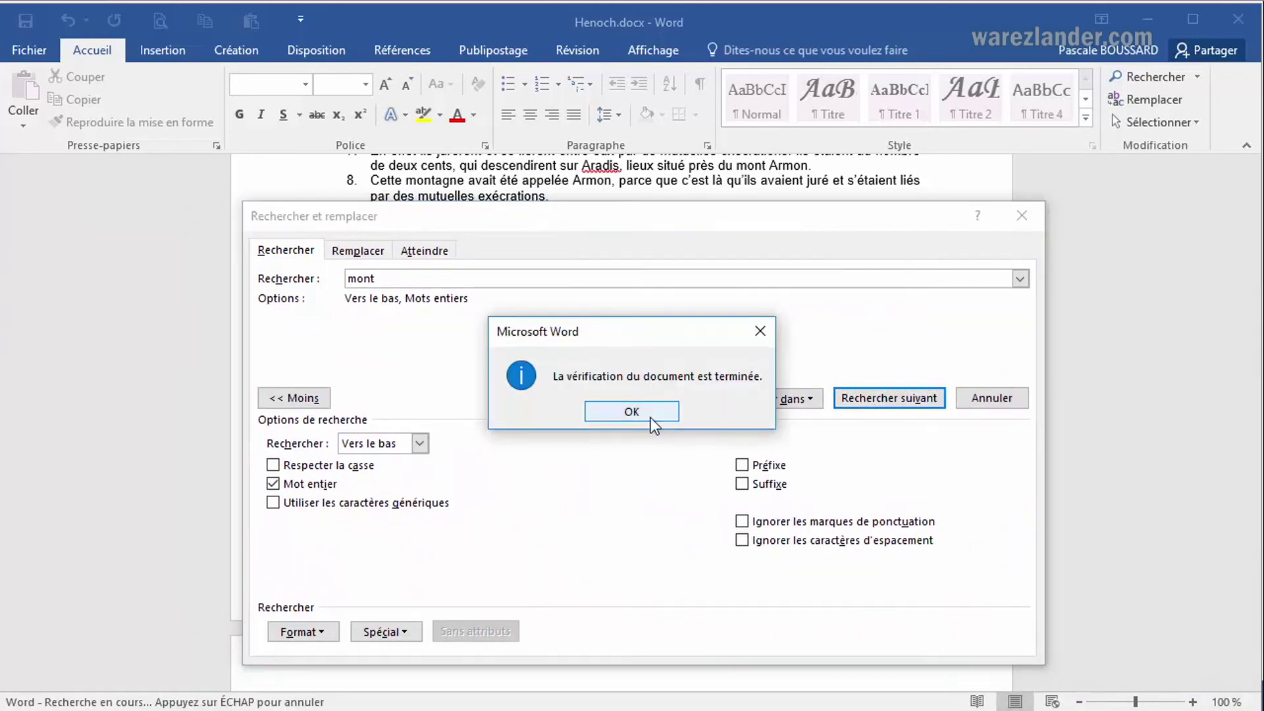
click(644, 412)
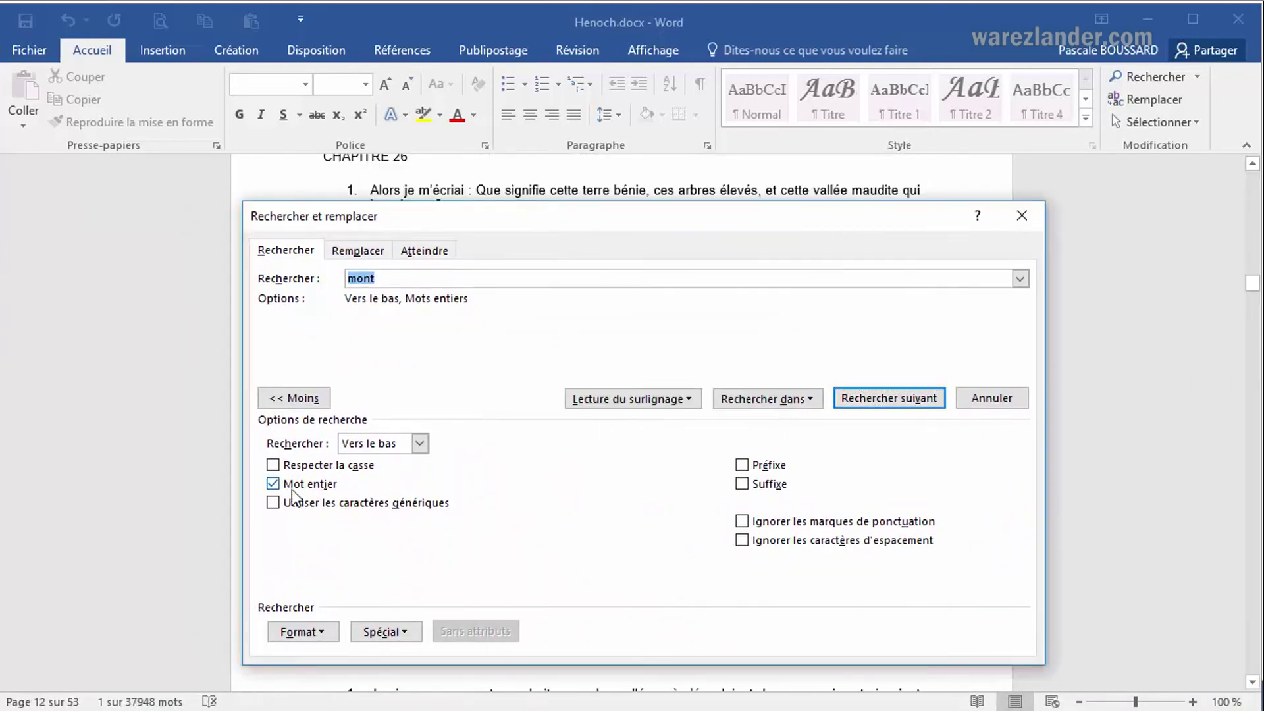
Turn off Mot entier and step forward through the occurrences of "mont", including those inside longer words.
click(273, 487)
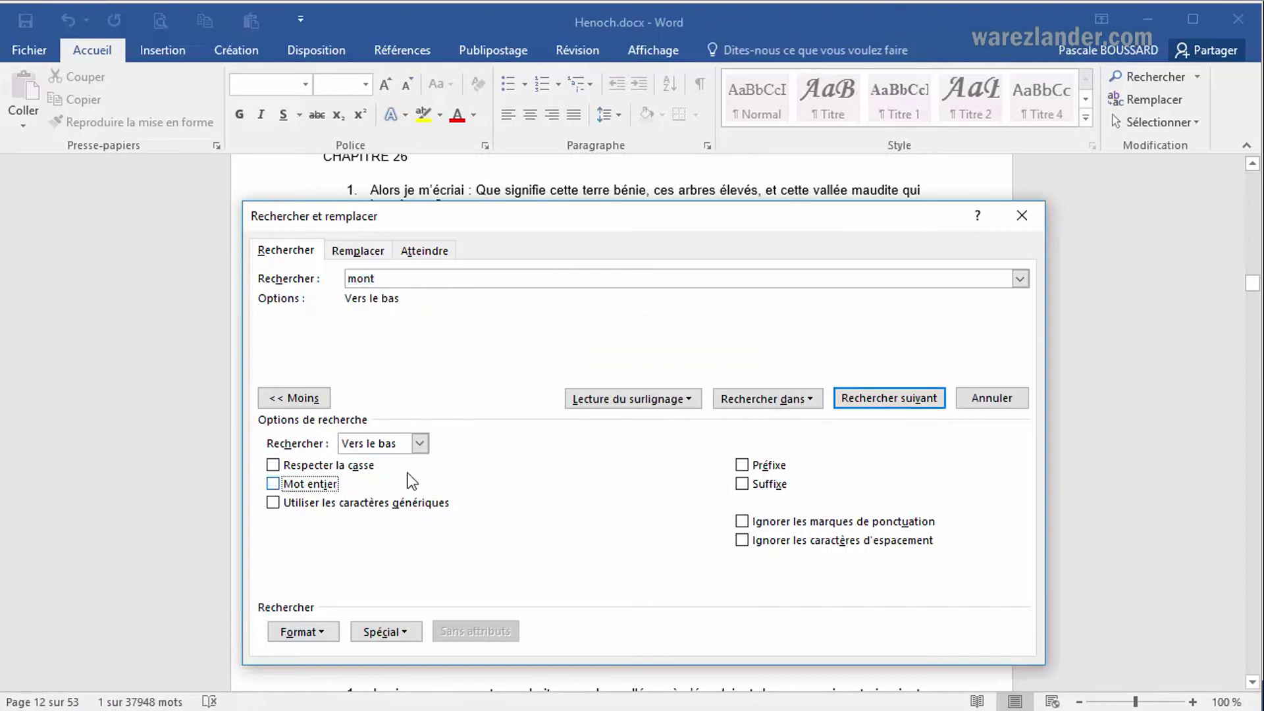
click(885, 402)
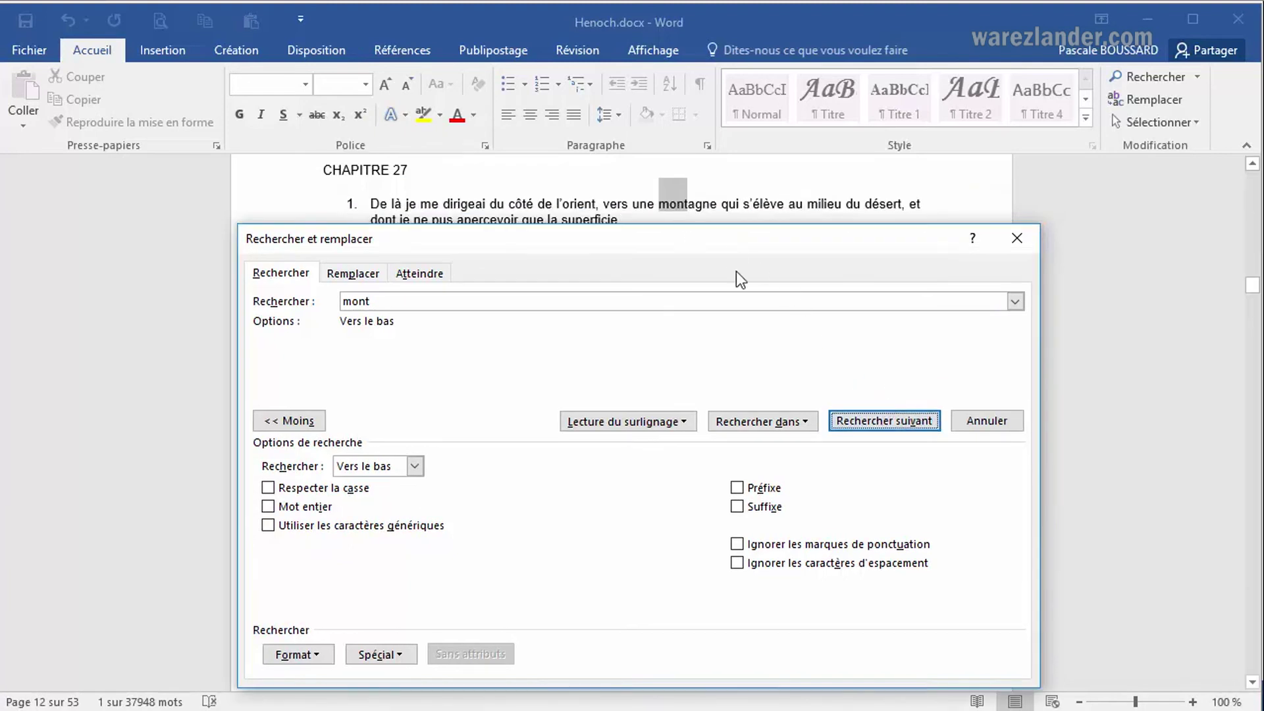
click(874, 421)
click(900, 427)
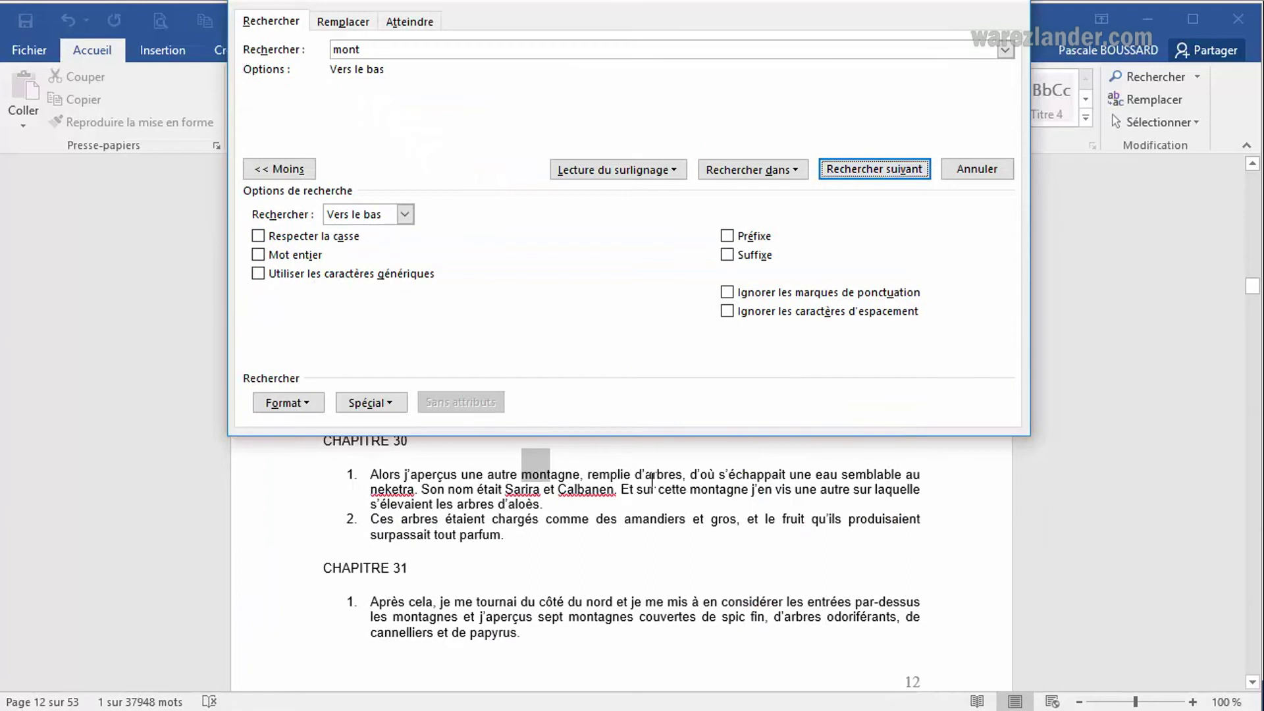
click(900, 175)
click(874, 169)
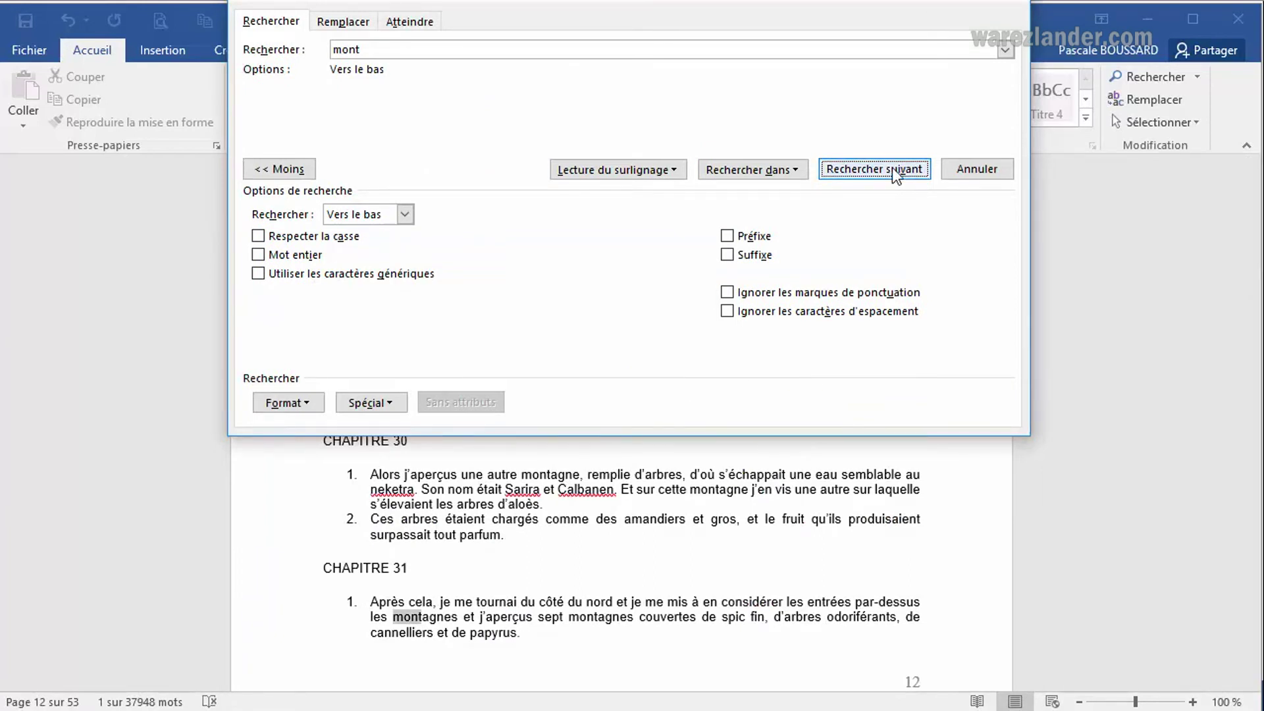
click(892, 169)
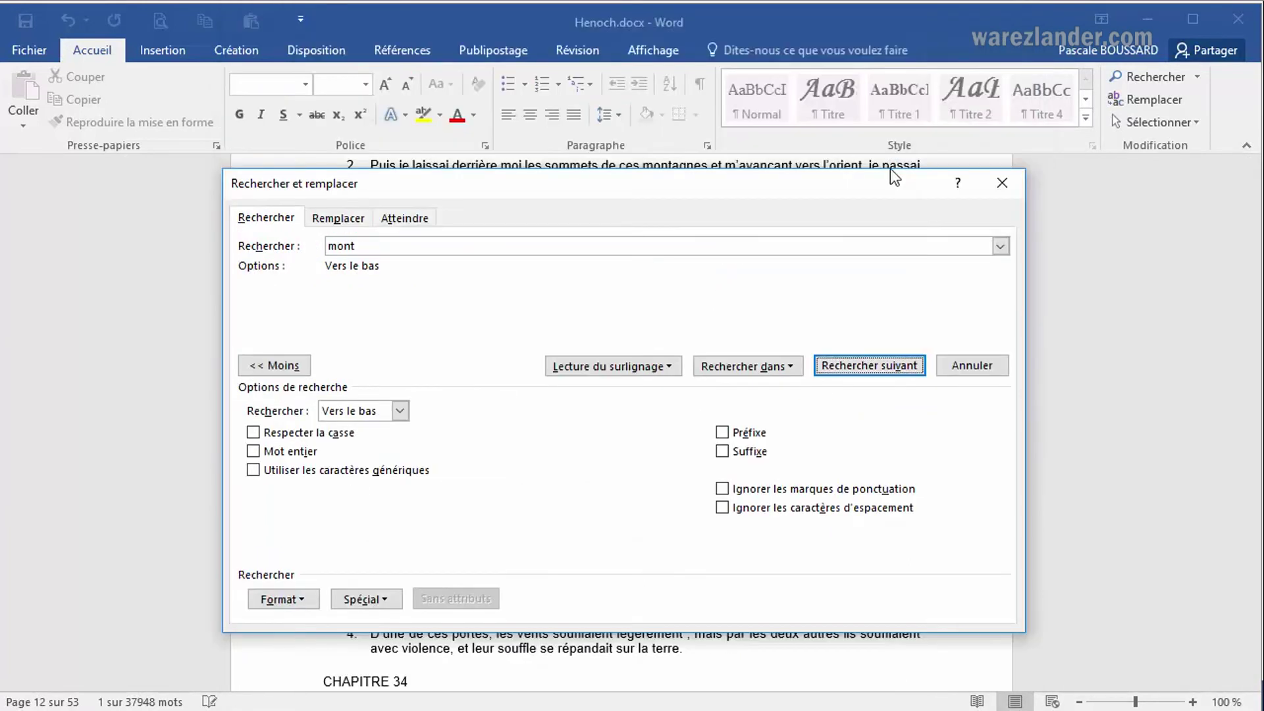
drag(791, 191, 909, 215)
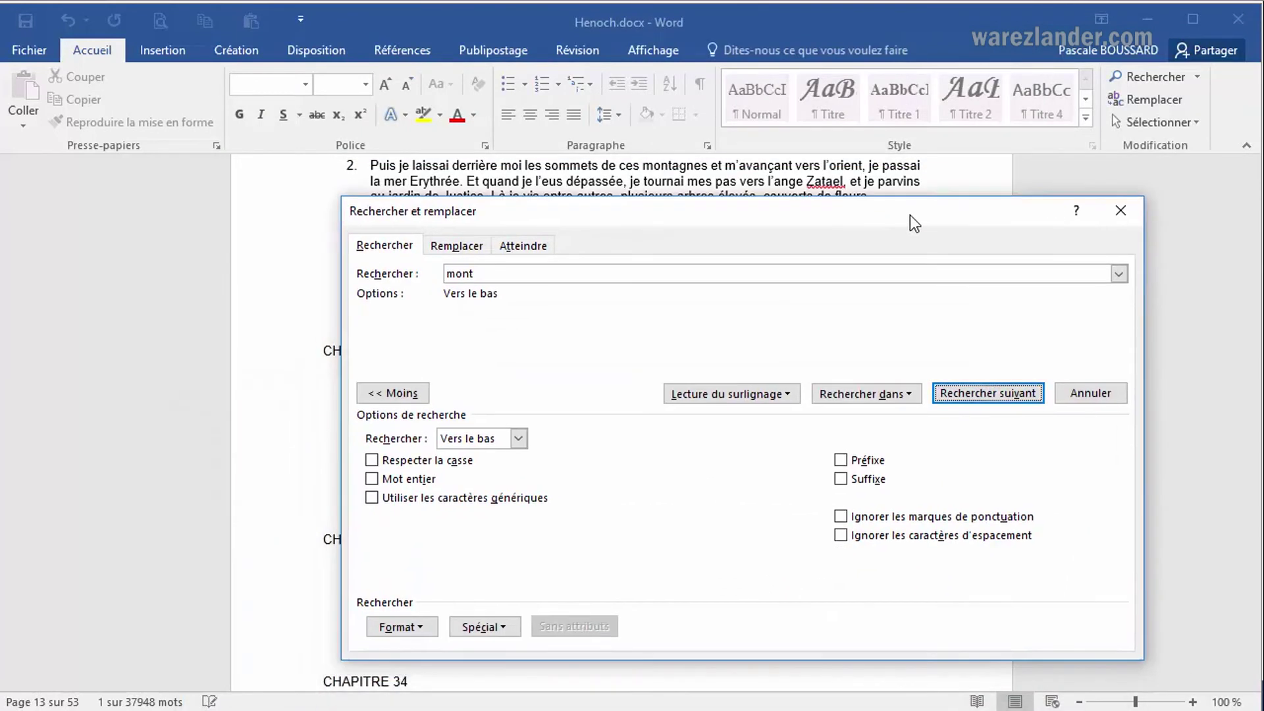
click(962, 393)
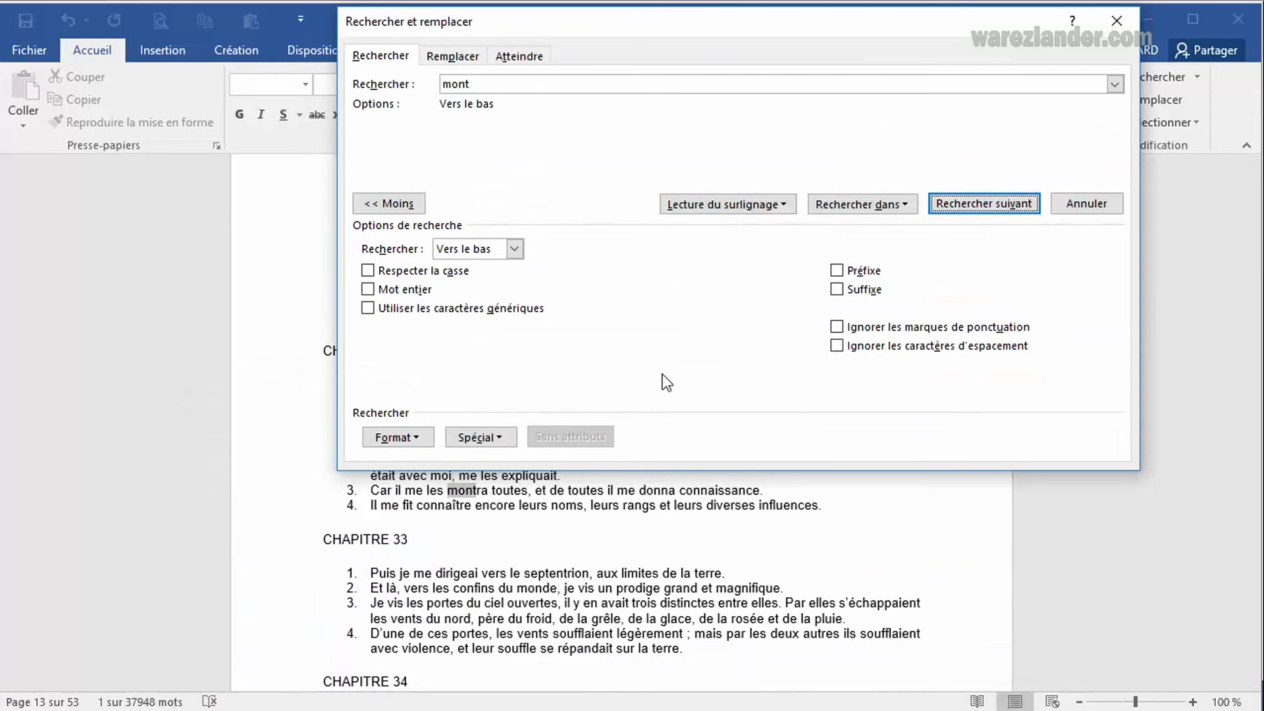
click(966, 204)
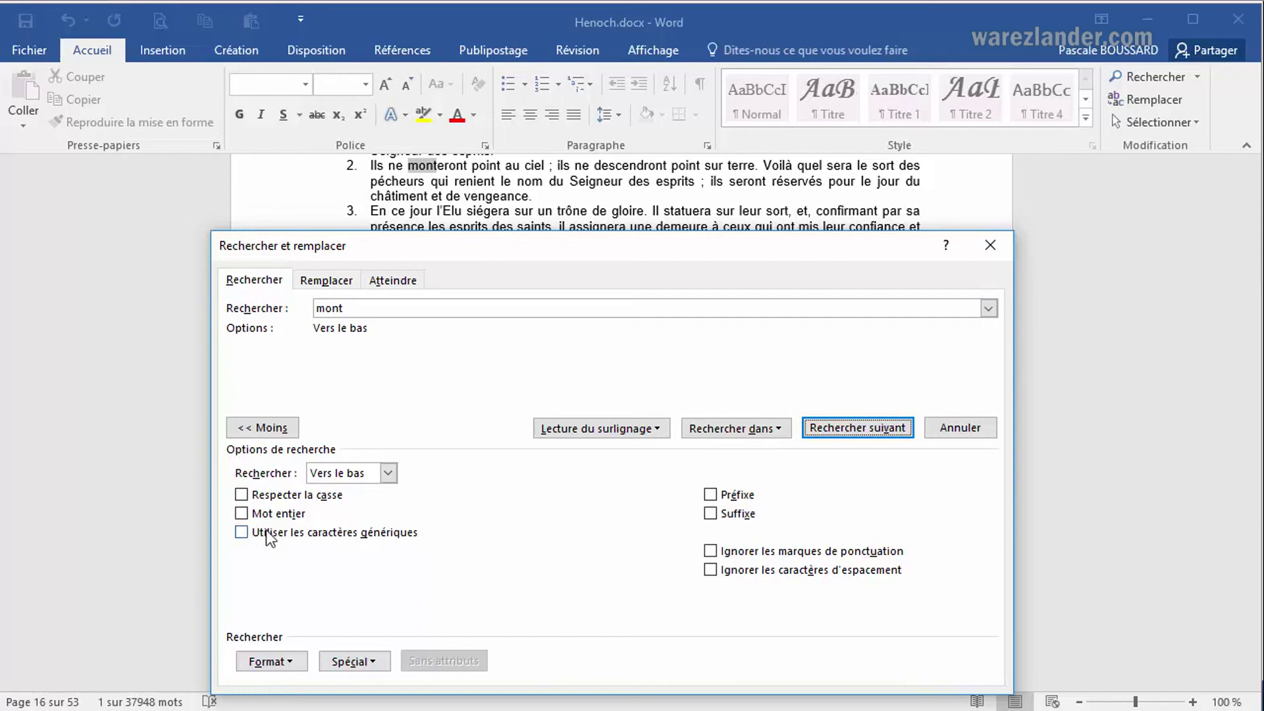
Turn Mot entier back on and search for "mont" again from the document's beginning.
click(243, 514)
click(846, 425)
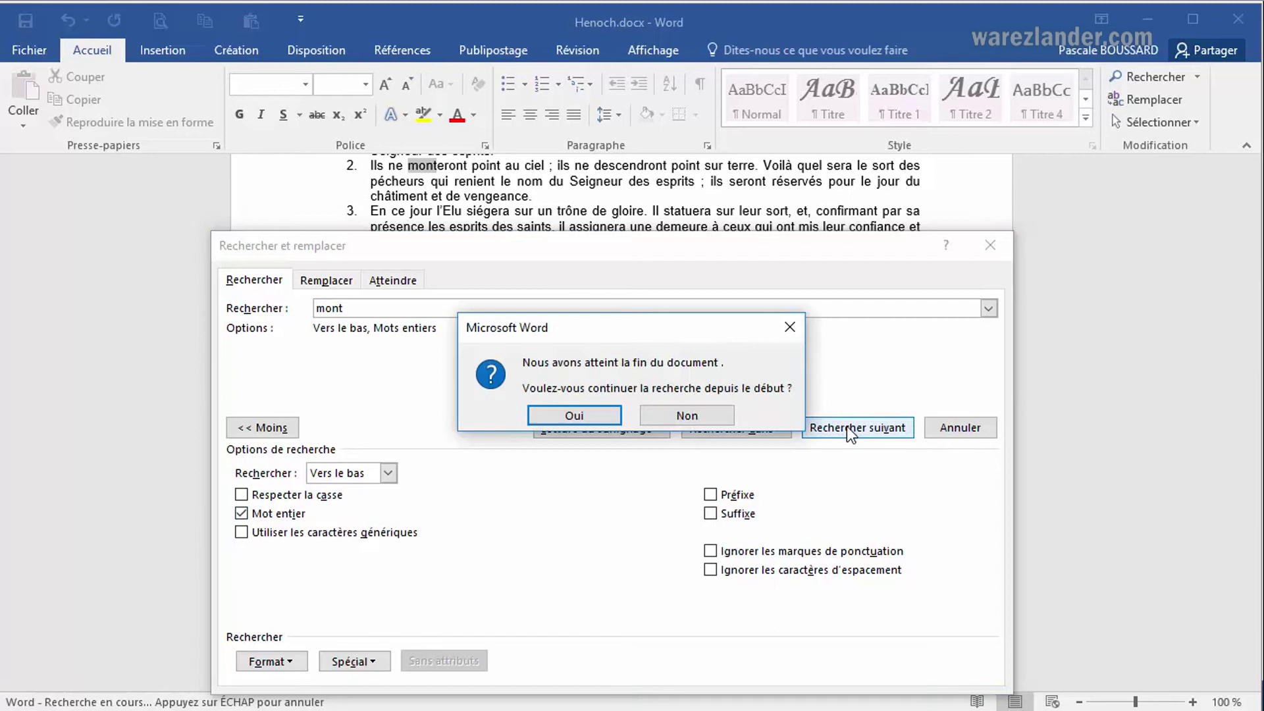
click(596, 412)
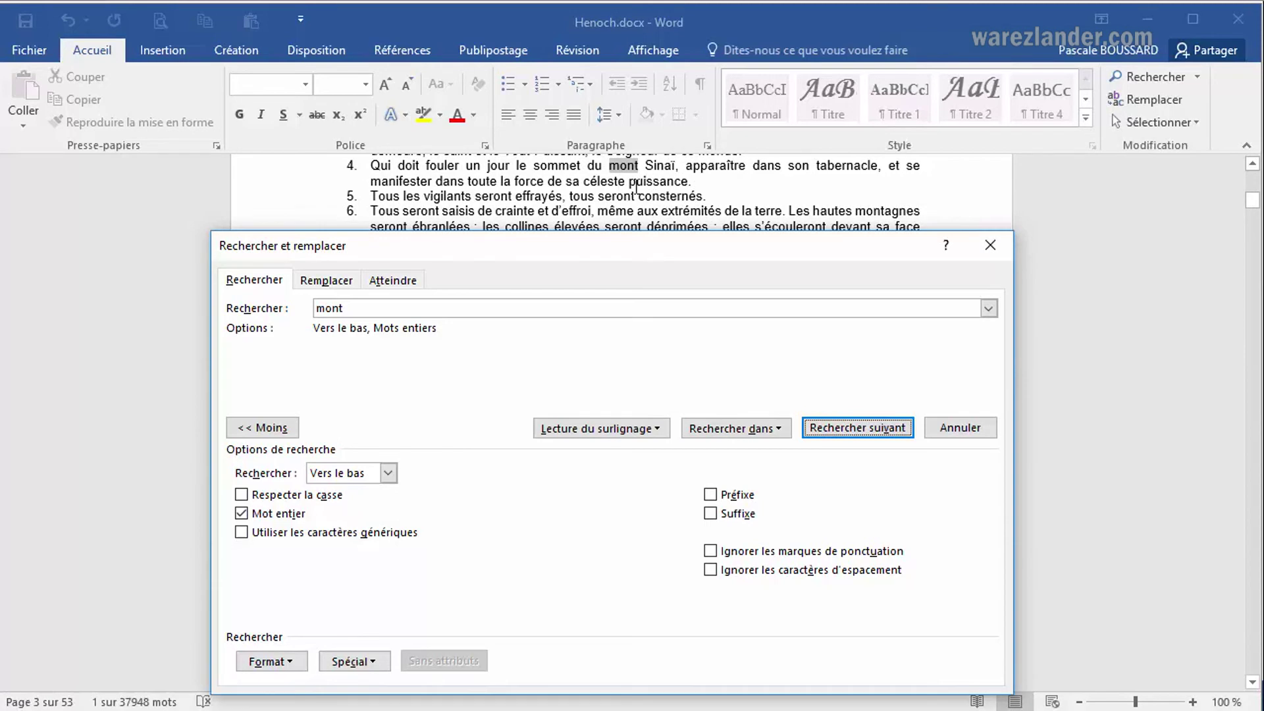
Replace the Mot entier search option with Utiliser les caractères génériques.
click(241, 514)
click(241, 533)
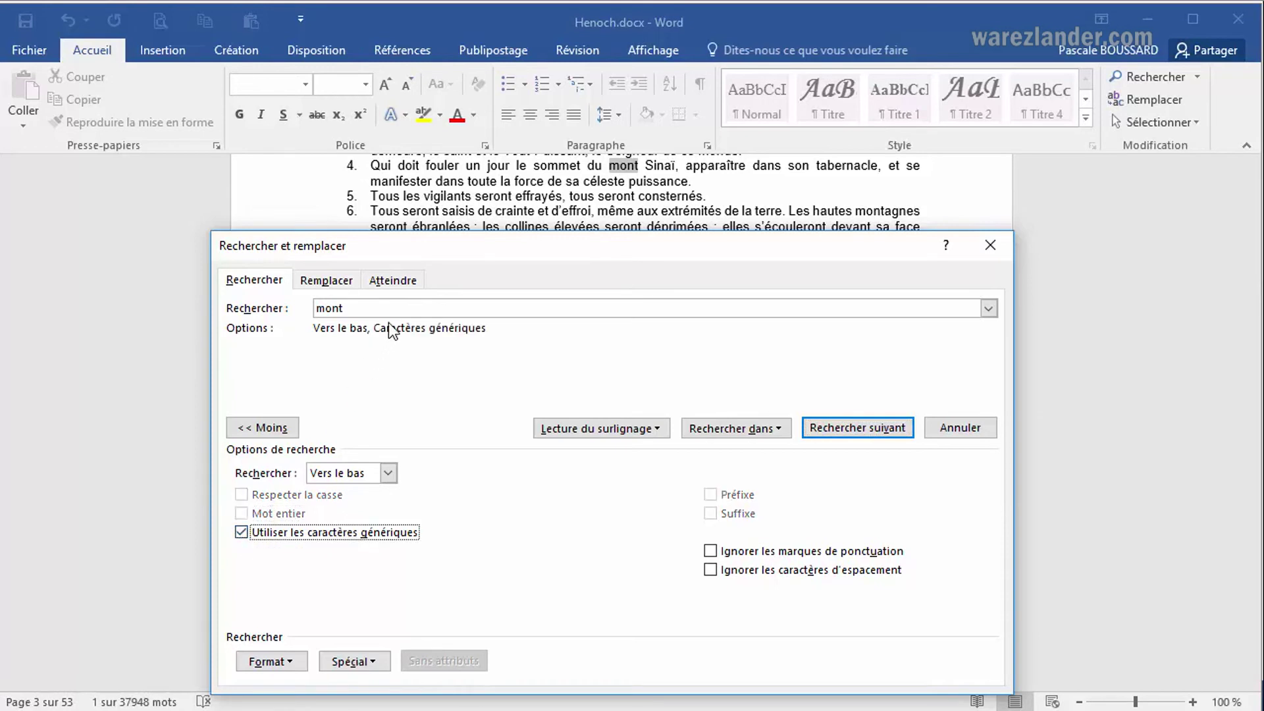
drag(606, 238, 650, 238)
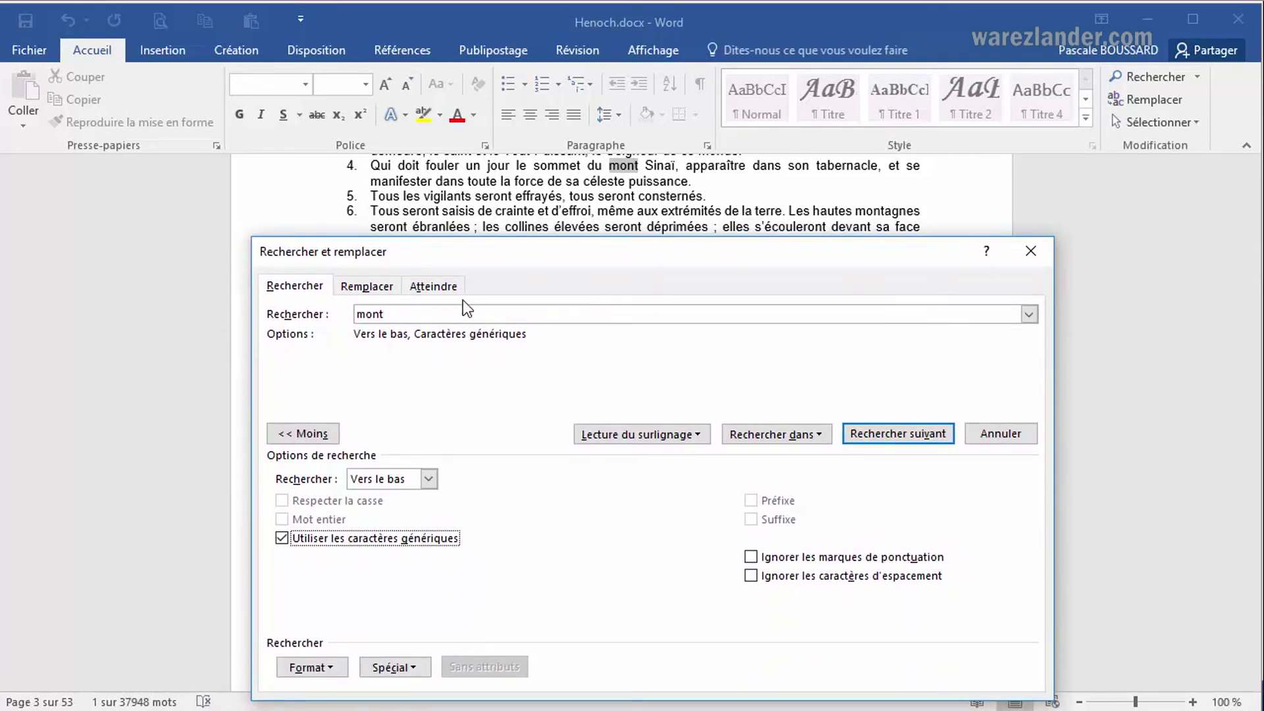
Search for "là-bas" with the wildcard option on and go through its occurrences until the search completes.
click(627, 213)
scroll(638, 210, down, 3)
scroll(638, 211, down, 6)
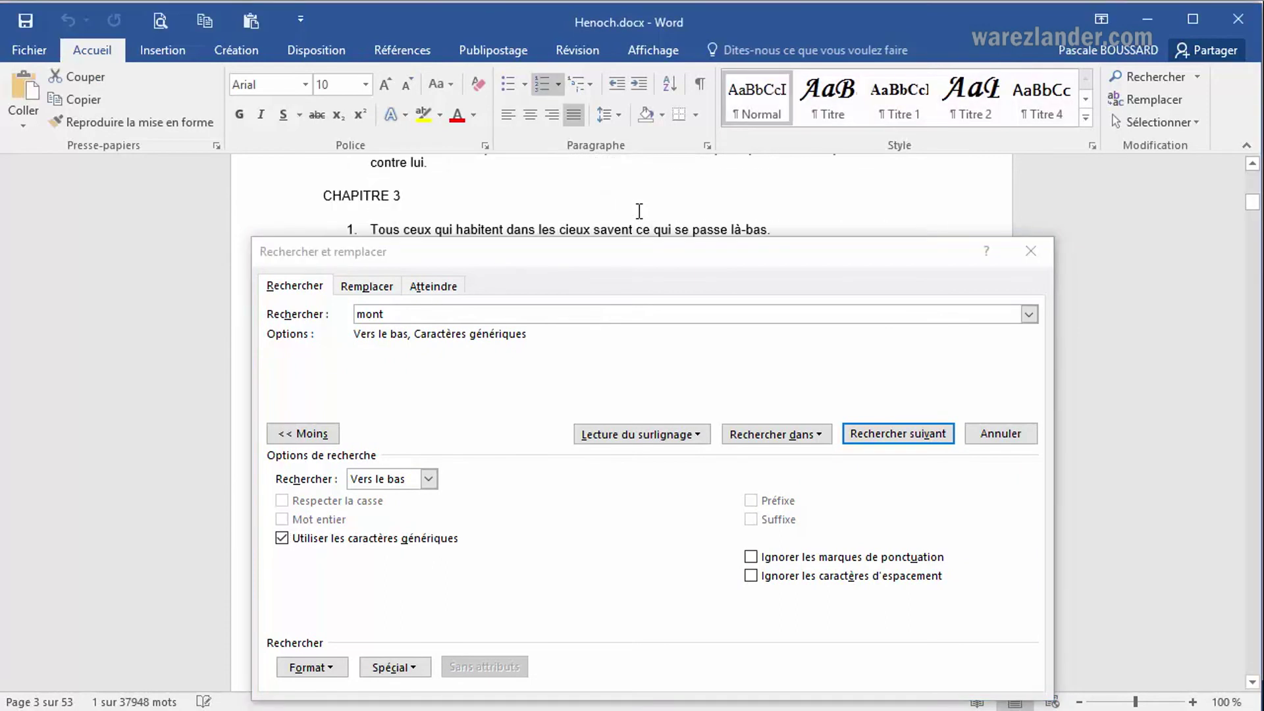
scroll(638, 211, down, 1)
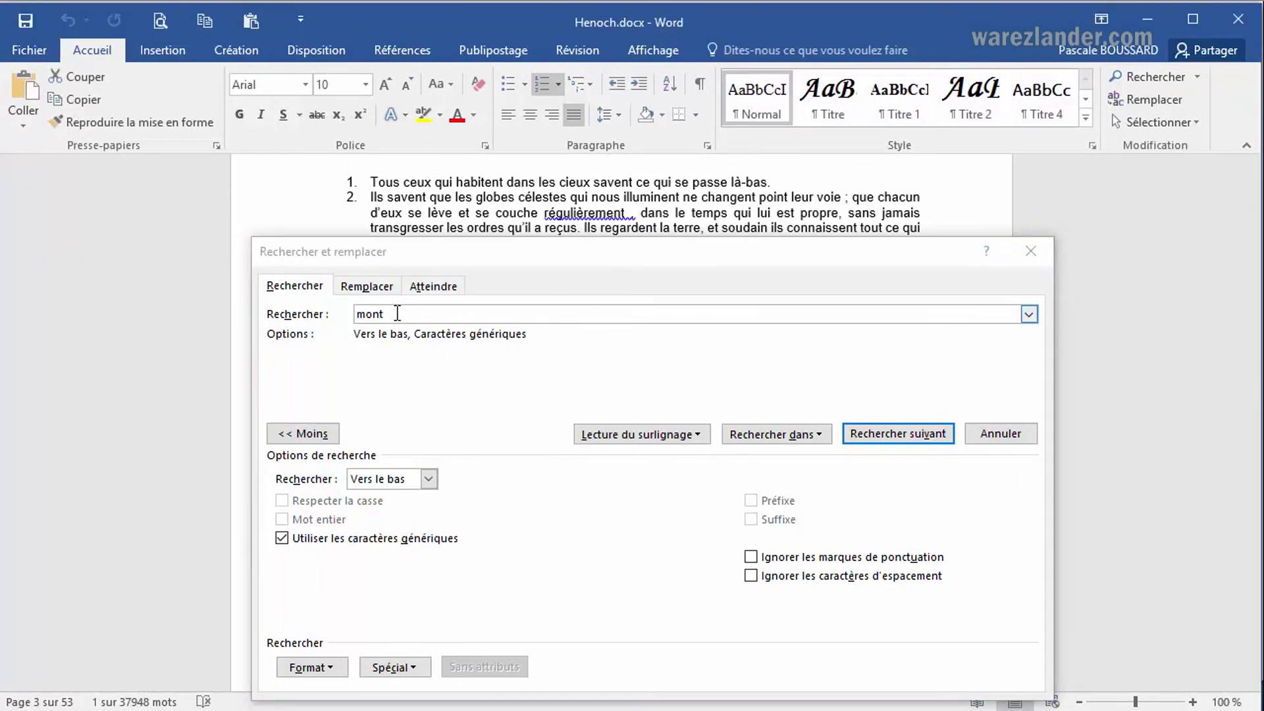
click(329, 315)
text(l)
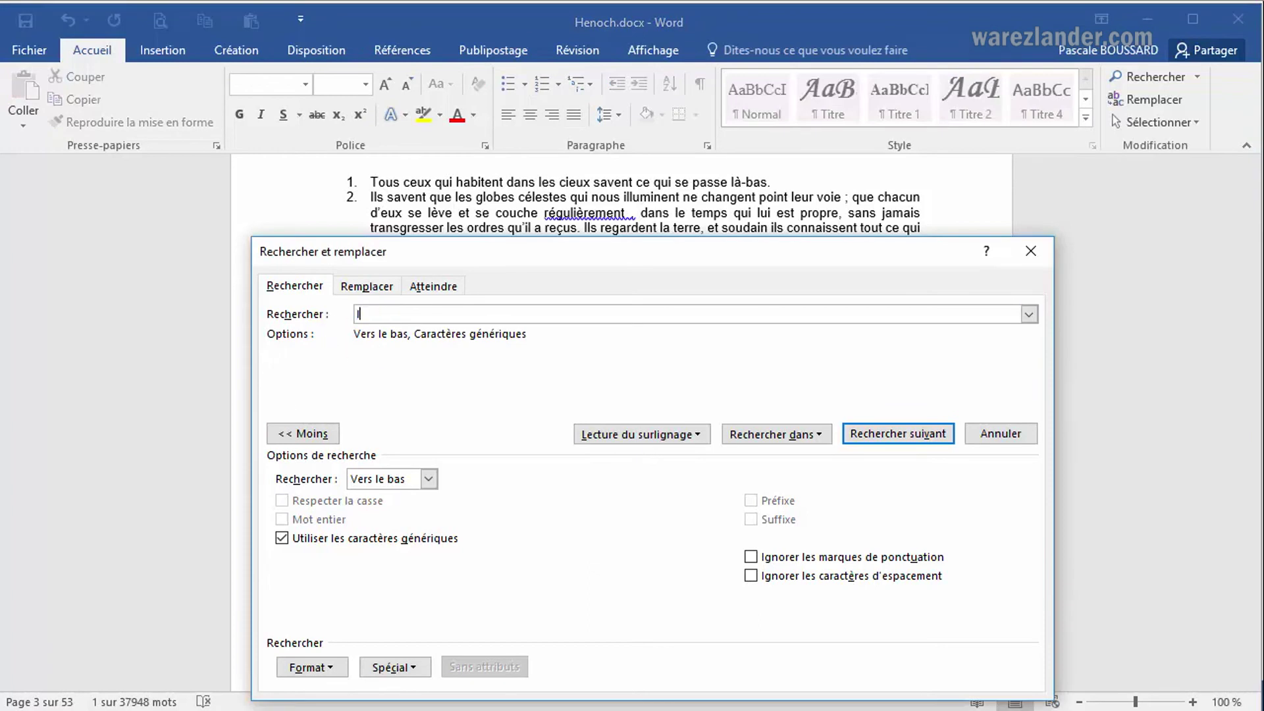
text(à-bas)
click(900, 434)
click(901, 438)
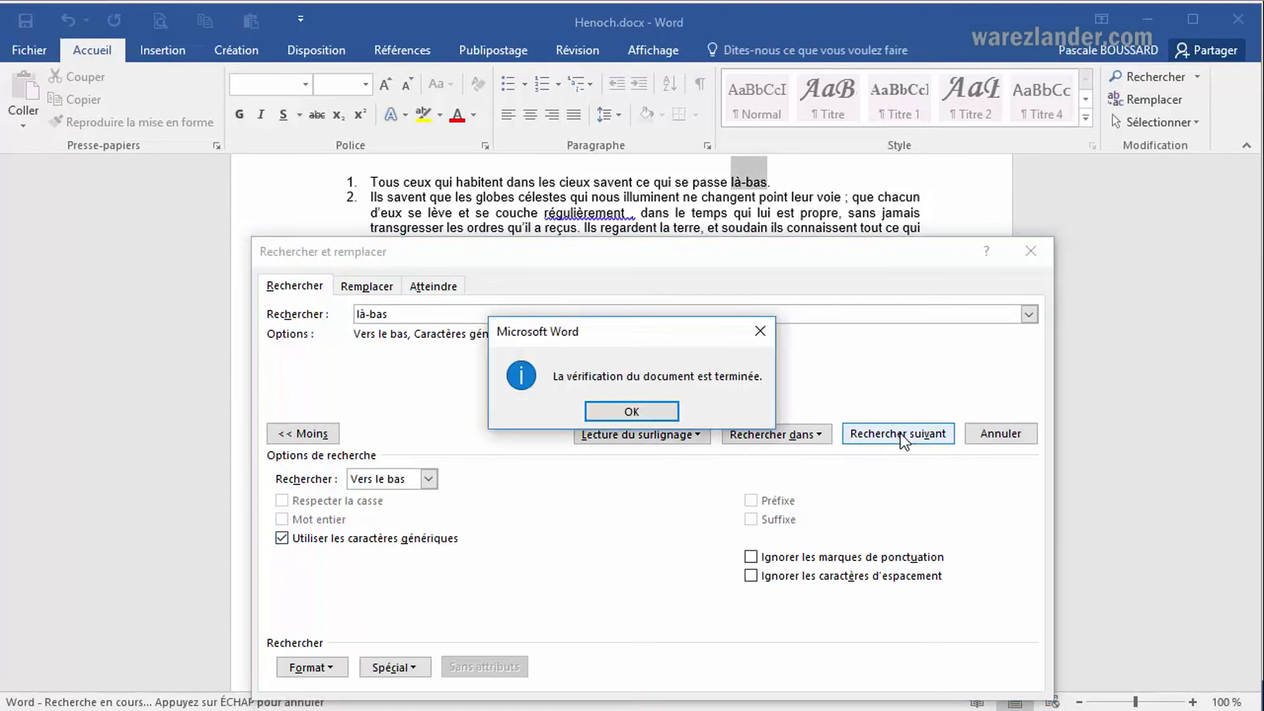
click(636, 413)
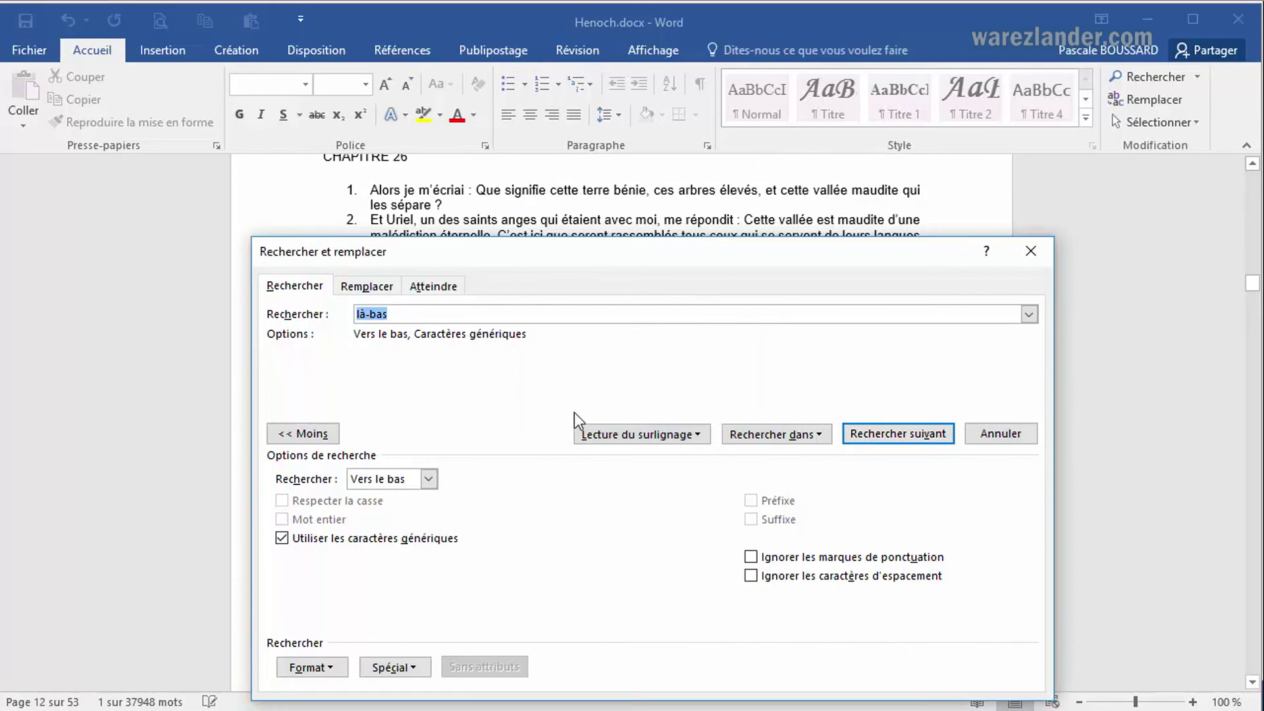
Turn off Utiliser les caractères génériques and search for "là-bas" again, continuing from the document's beginning until the search completes.
click(380, 317)
click(282, 538)
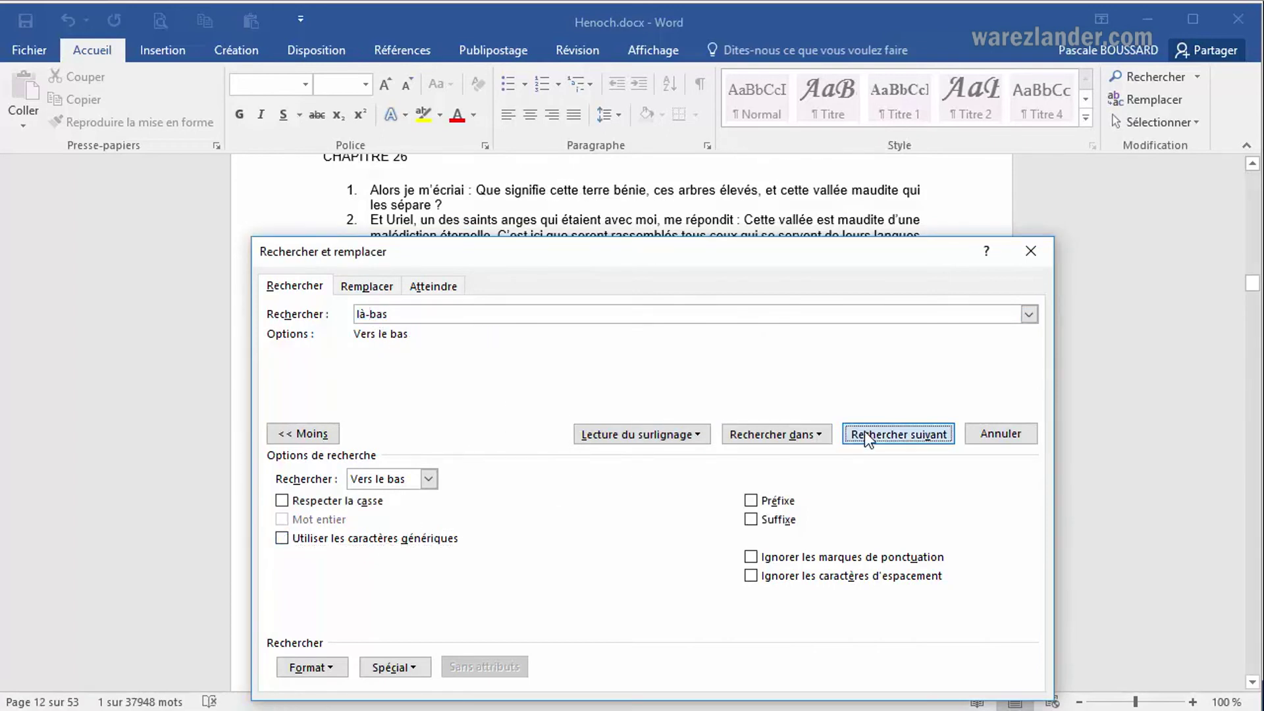
click(864, 432)
click(574, 419)
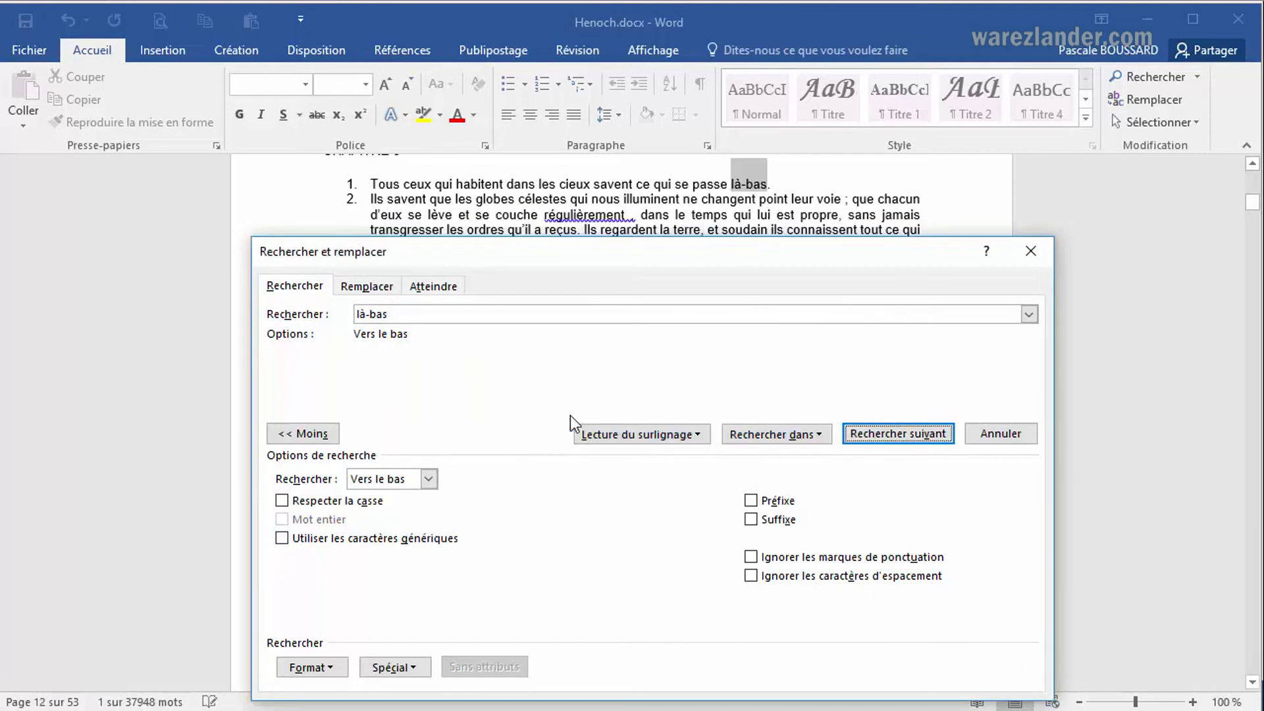
click(895, 436)
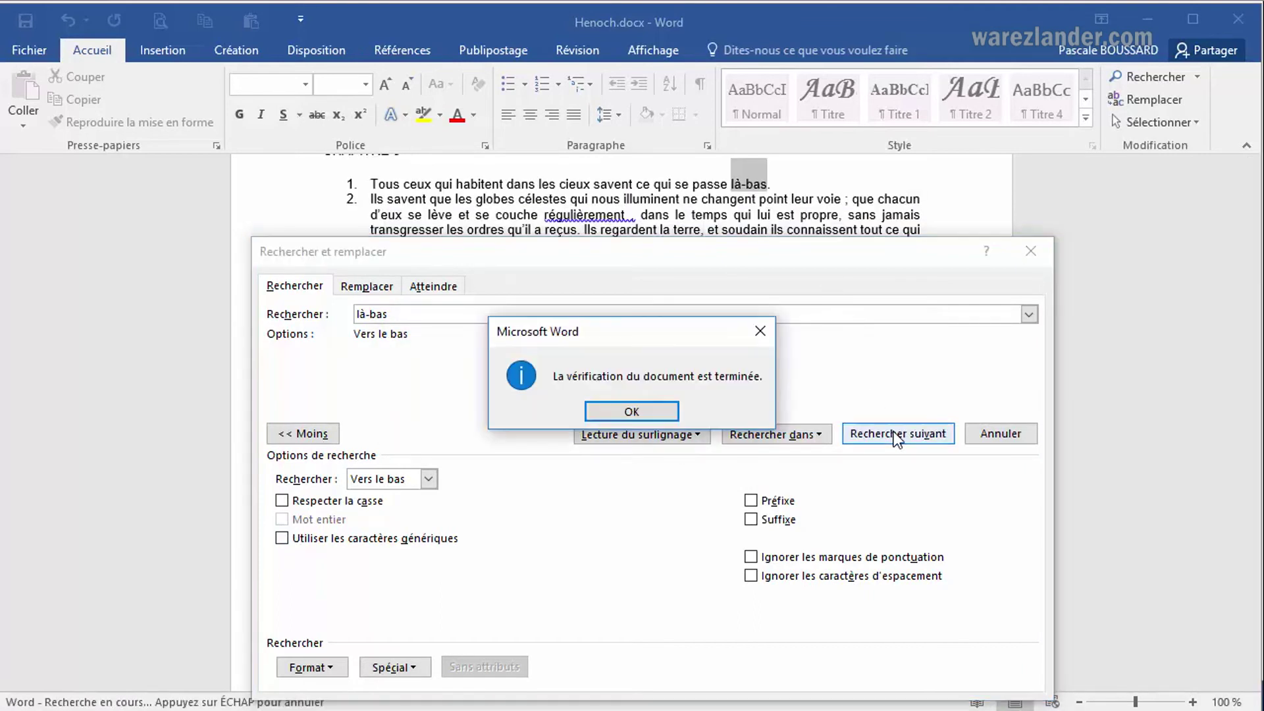
click(633, 385)
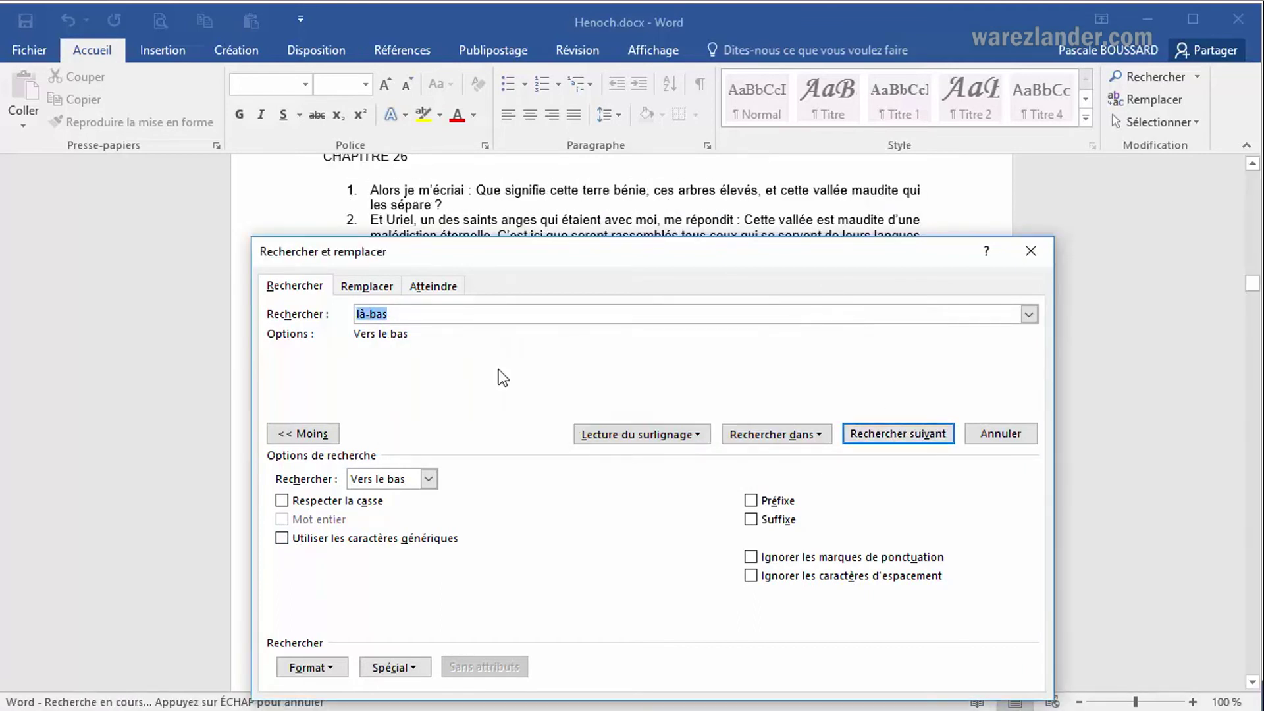
click(373, 314)
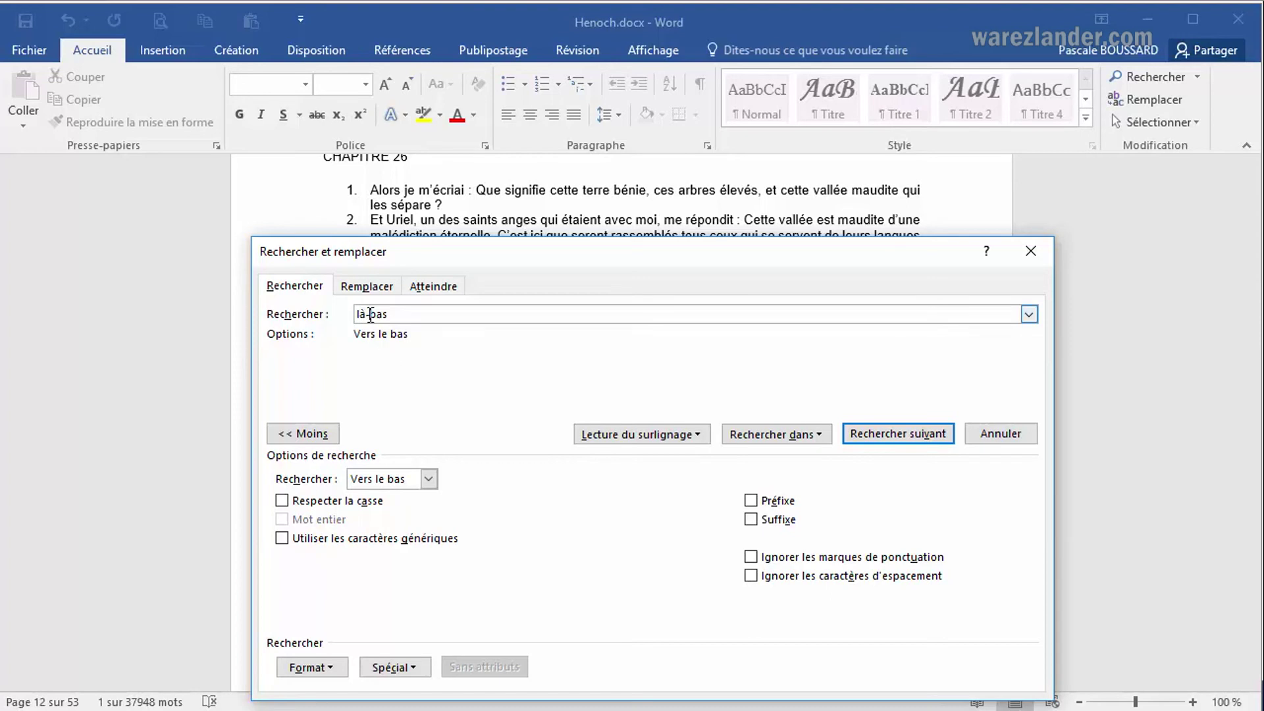
Turn on the Préfixe search option and replace the search text with "val".
drag(658, 251, 688, 251)
click(779, 493)
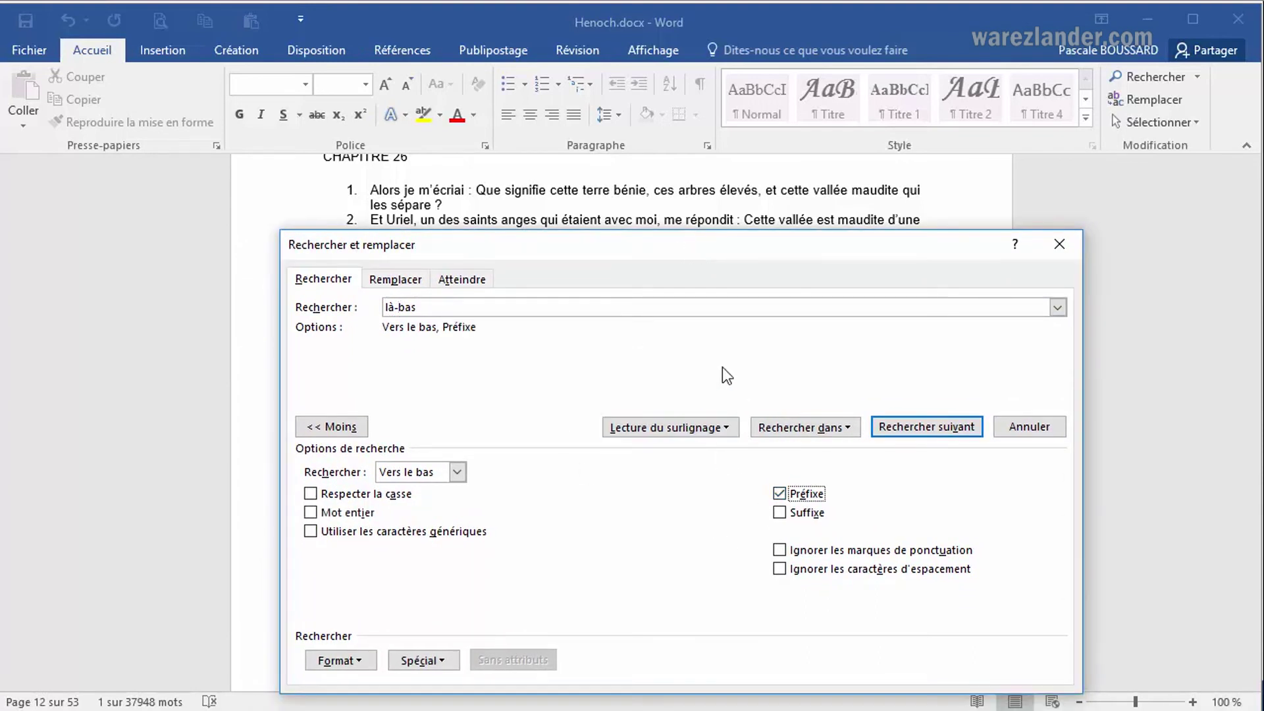
drag(434, 307, 390, 305)
key(BackSpace)
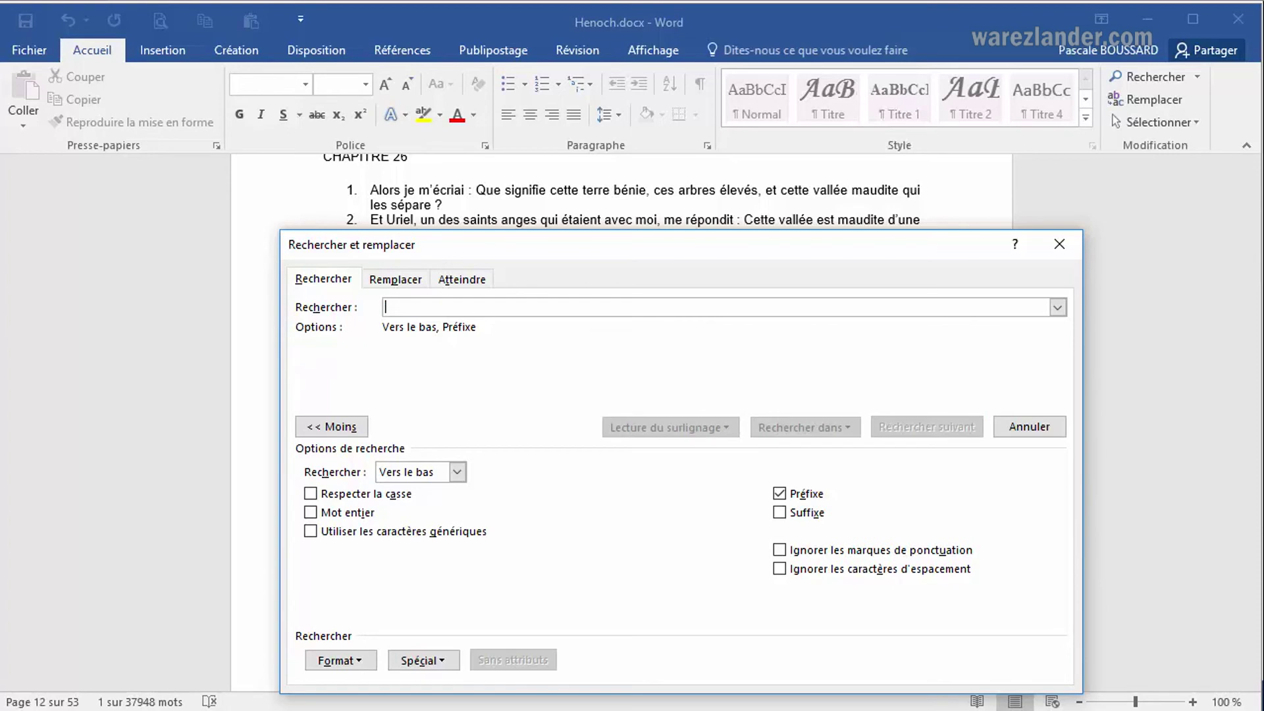
text(val)
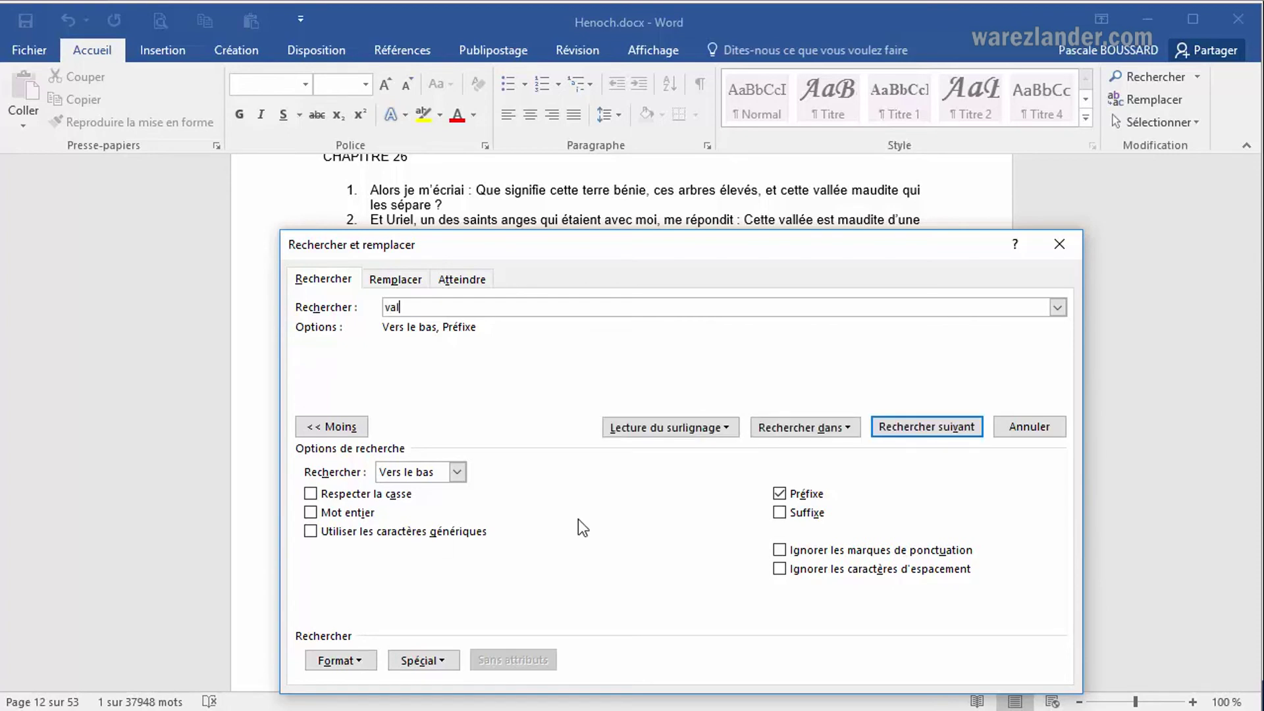
Step forward through the words that begin with "val", keeping the highlighted matches in view.
click(921, 427)
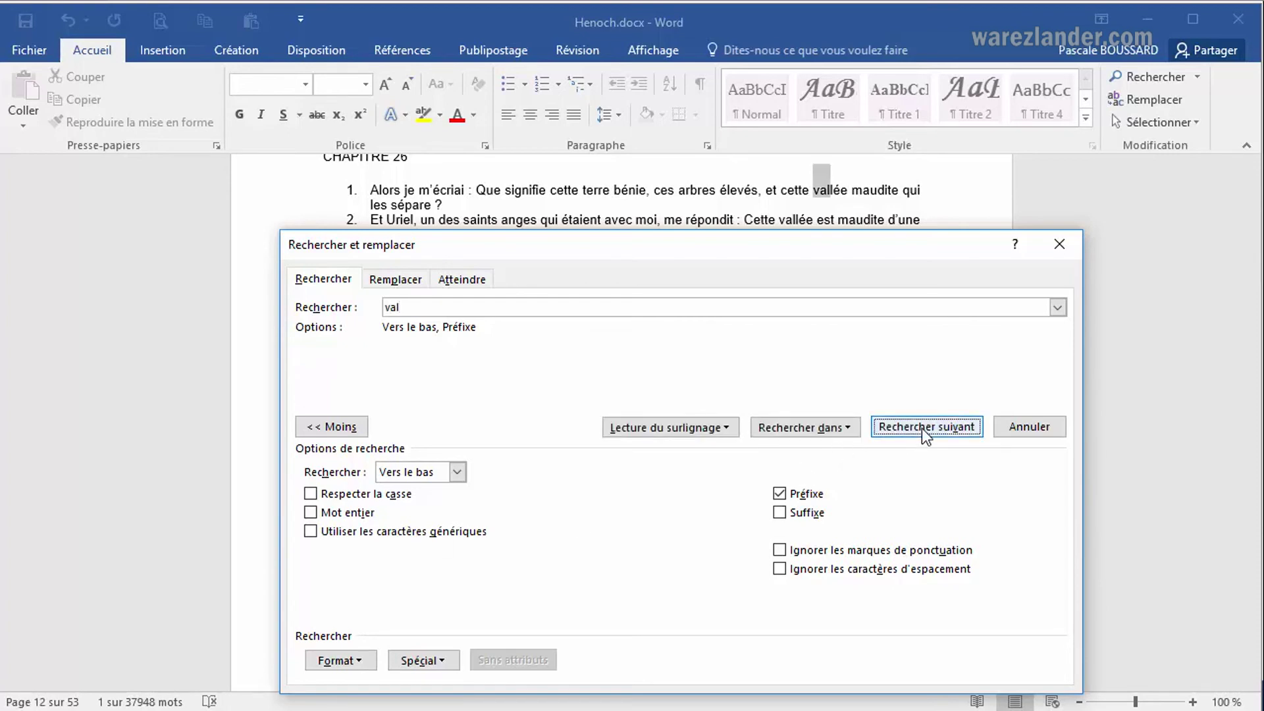
click(921, 428)
click(921, 421)
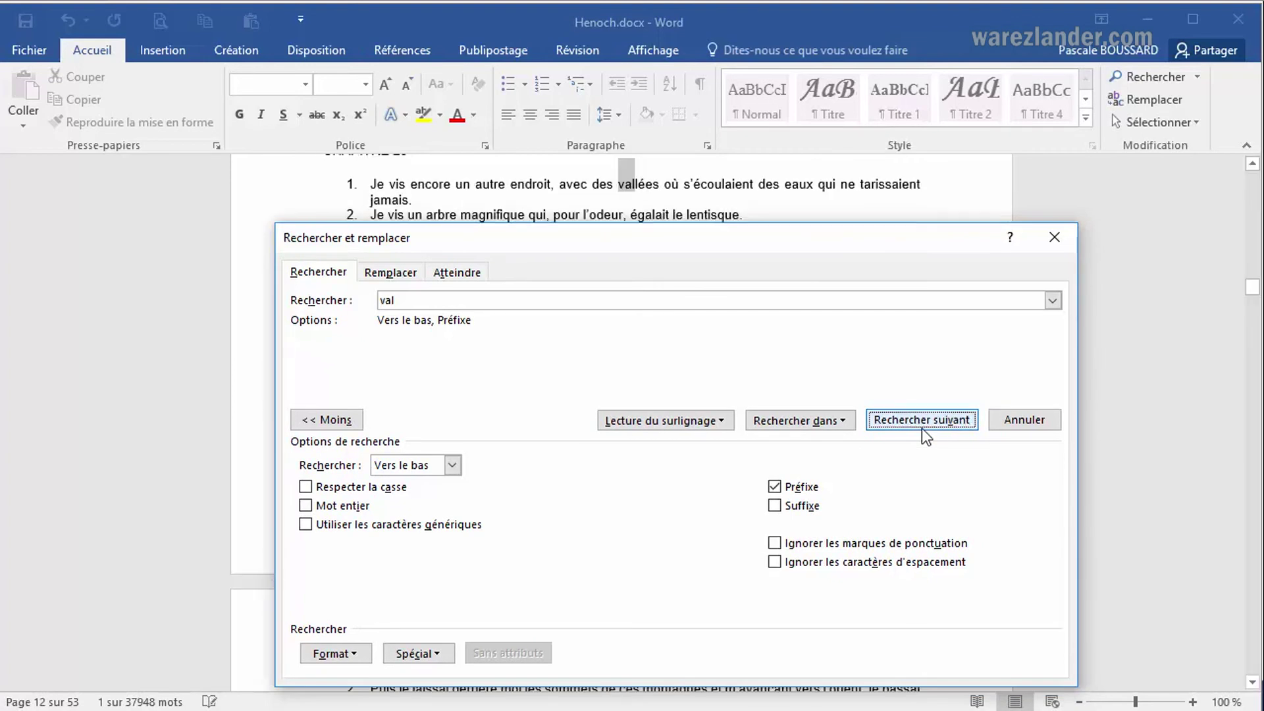
click(922, 428)
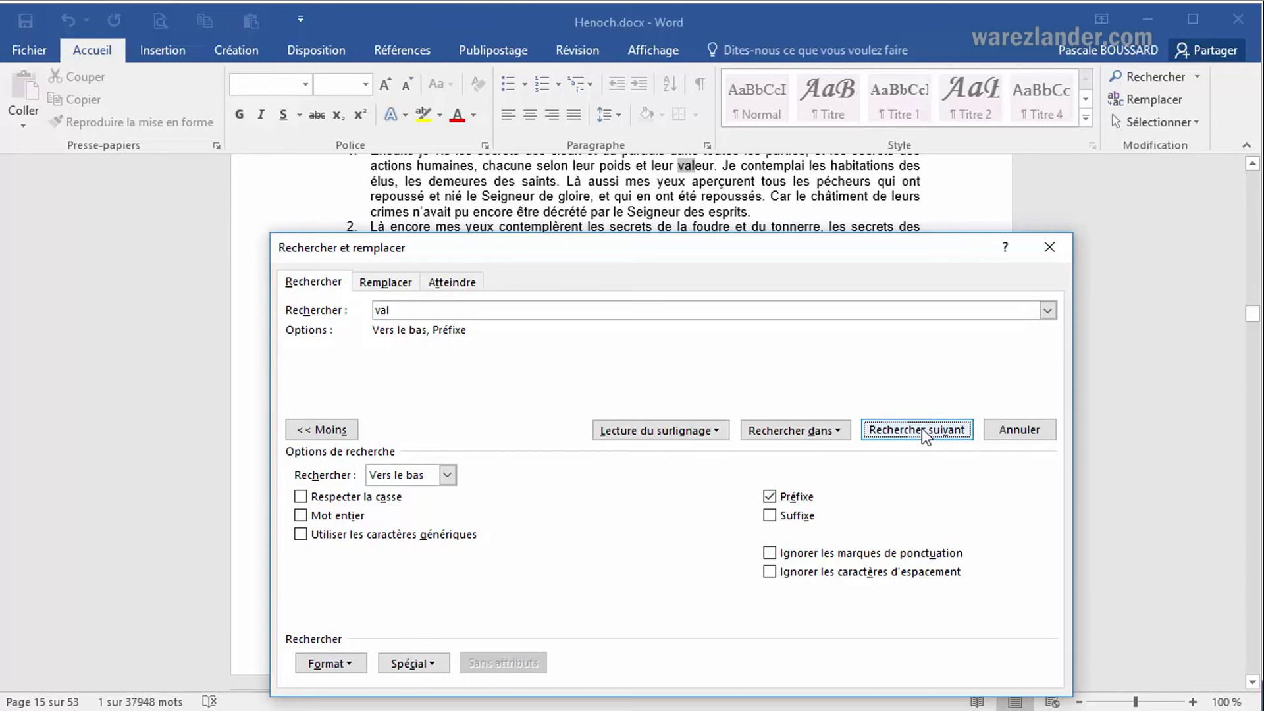
click(921, 427)
click(922, 428)
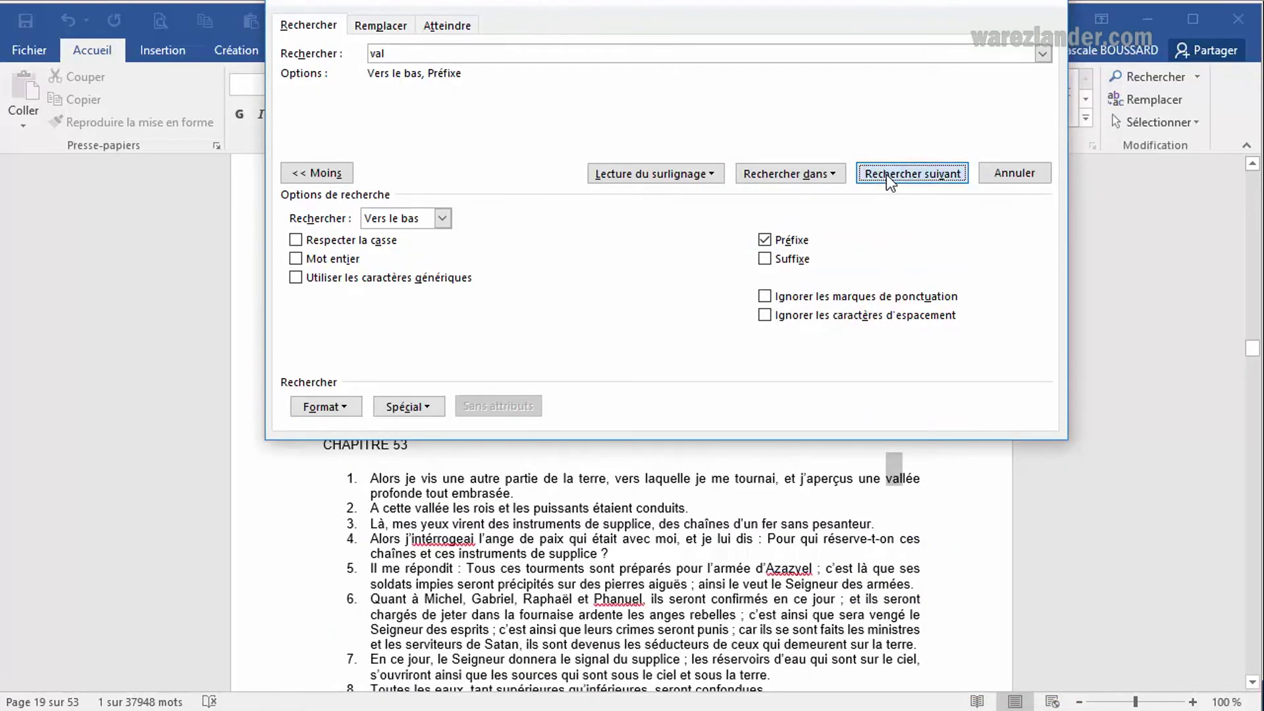
click(886, 176)
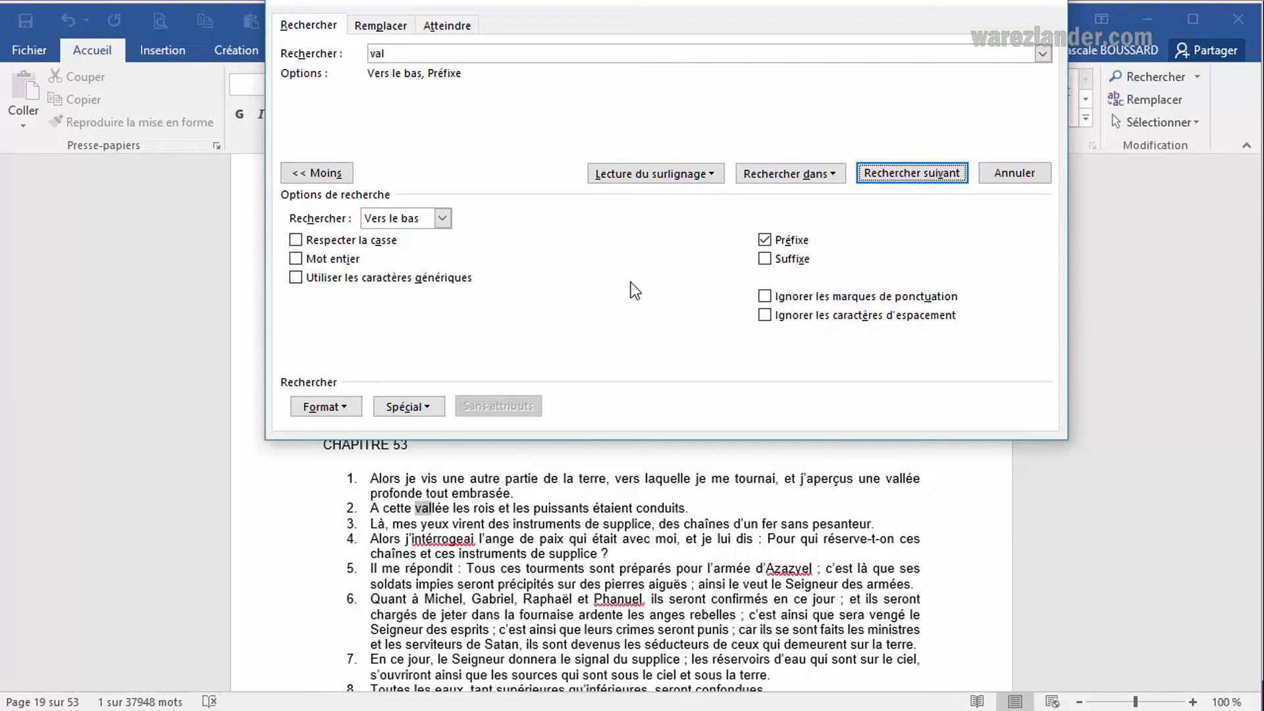
Replace the Préfixe search option with Suffixe and set the search text to "lices".
click(765, 241)
double_click(393, 58)
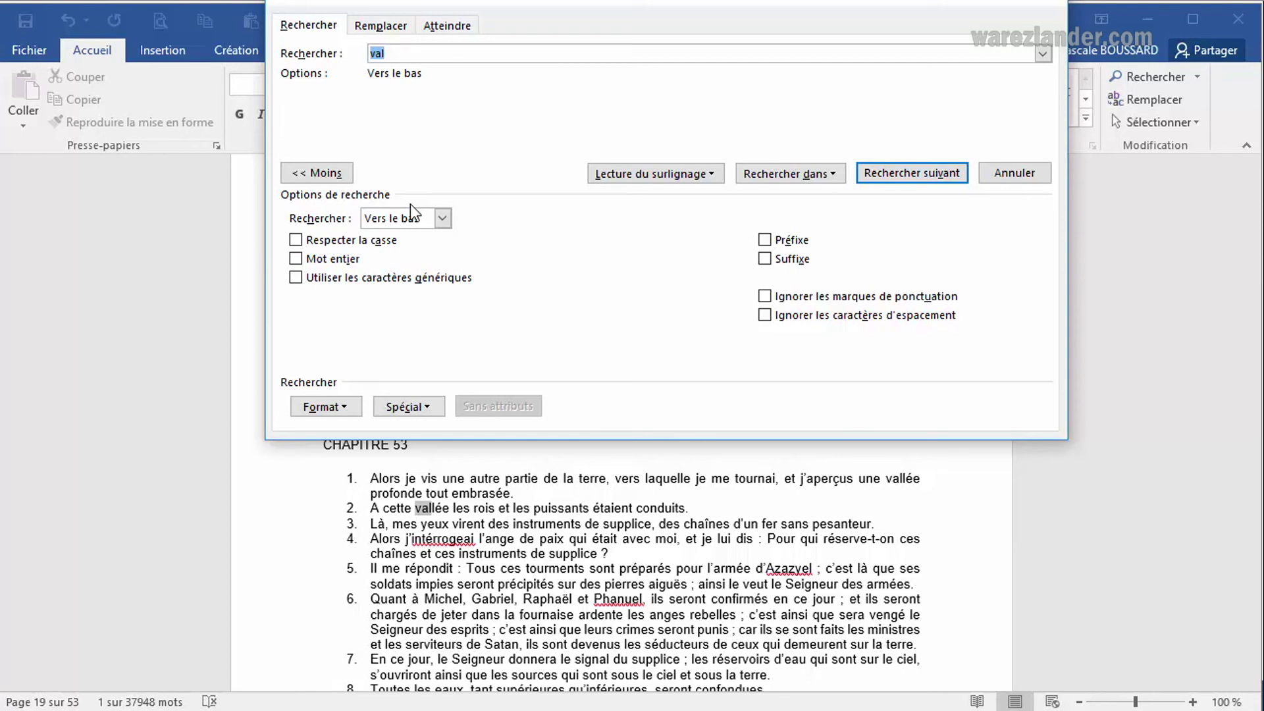
scroll(528, 604, down, 3)
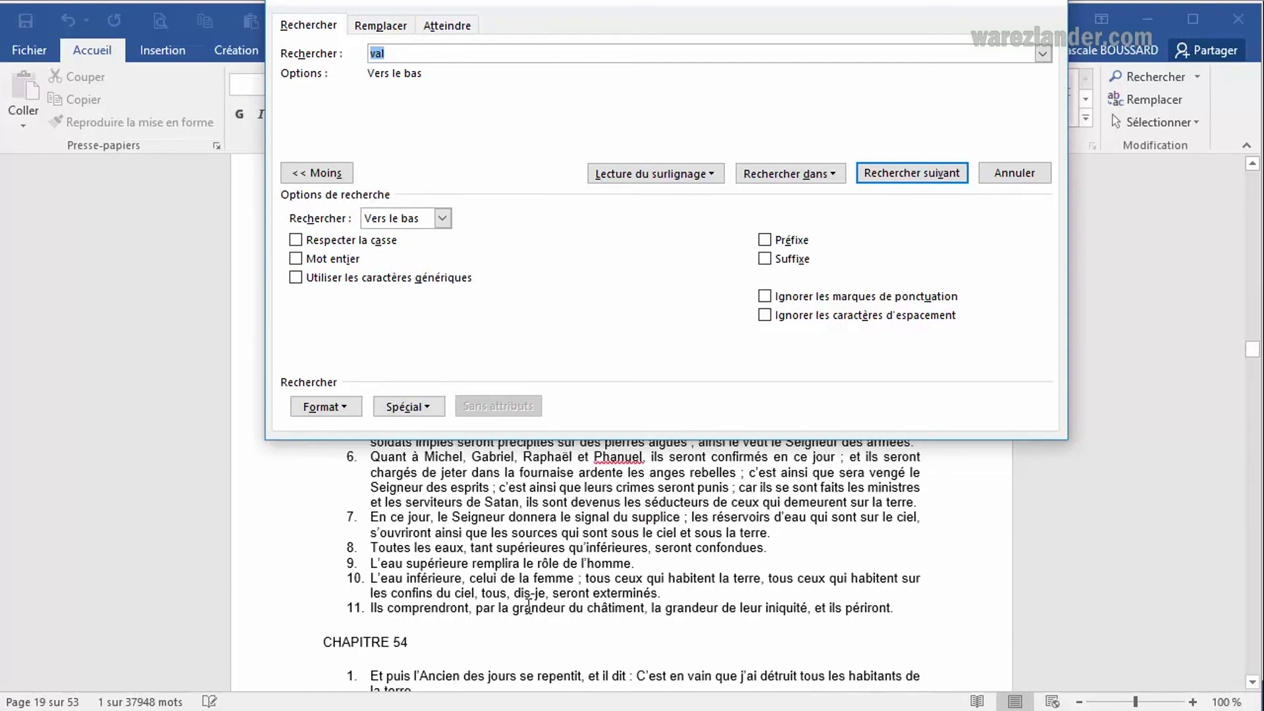
scroll(604, 602, down, 3)
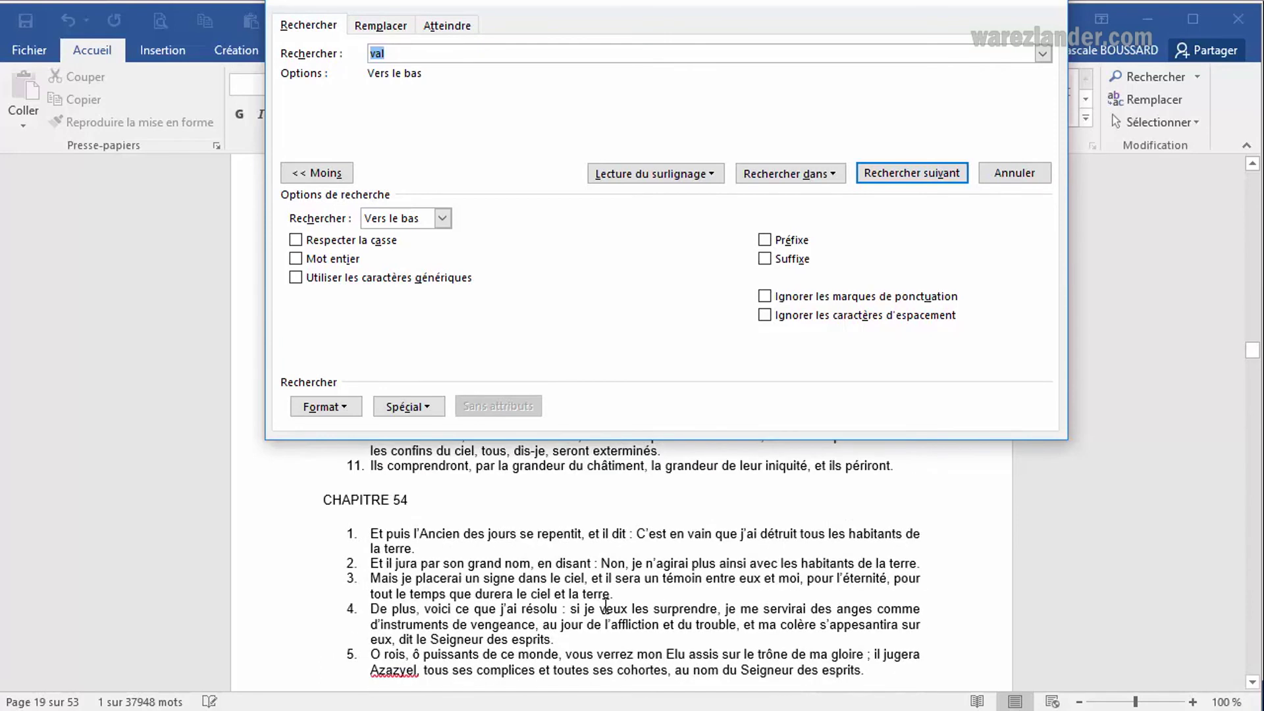
scroll(604, 602, down, 1)
scroll(605, 605, down, 5)
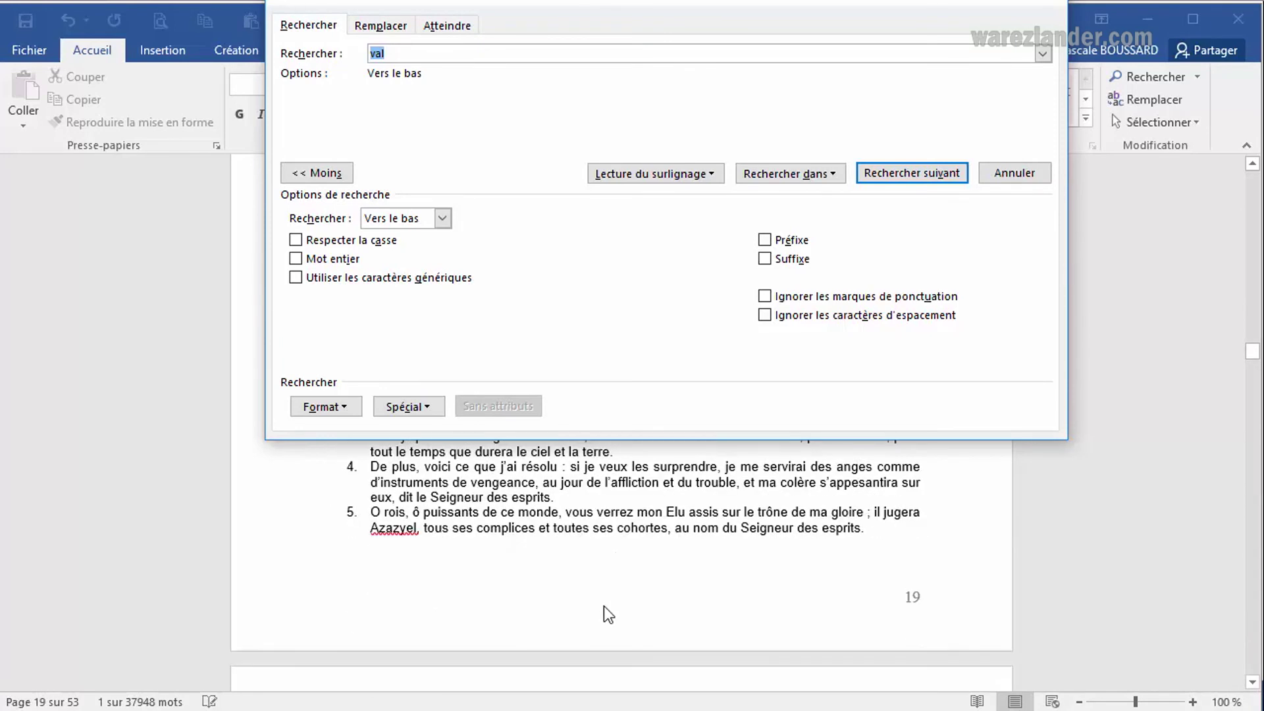
scroll(605, 606, down, 1)
text(lices)
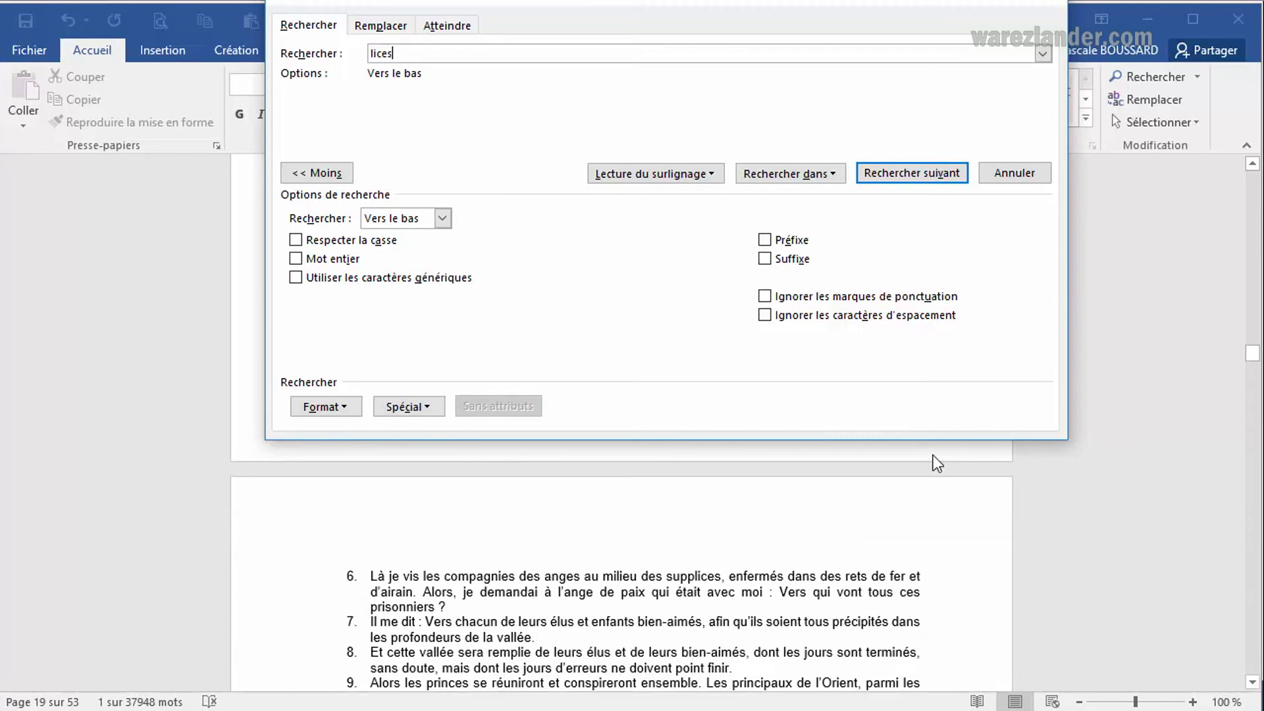
click(764, 259)
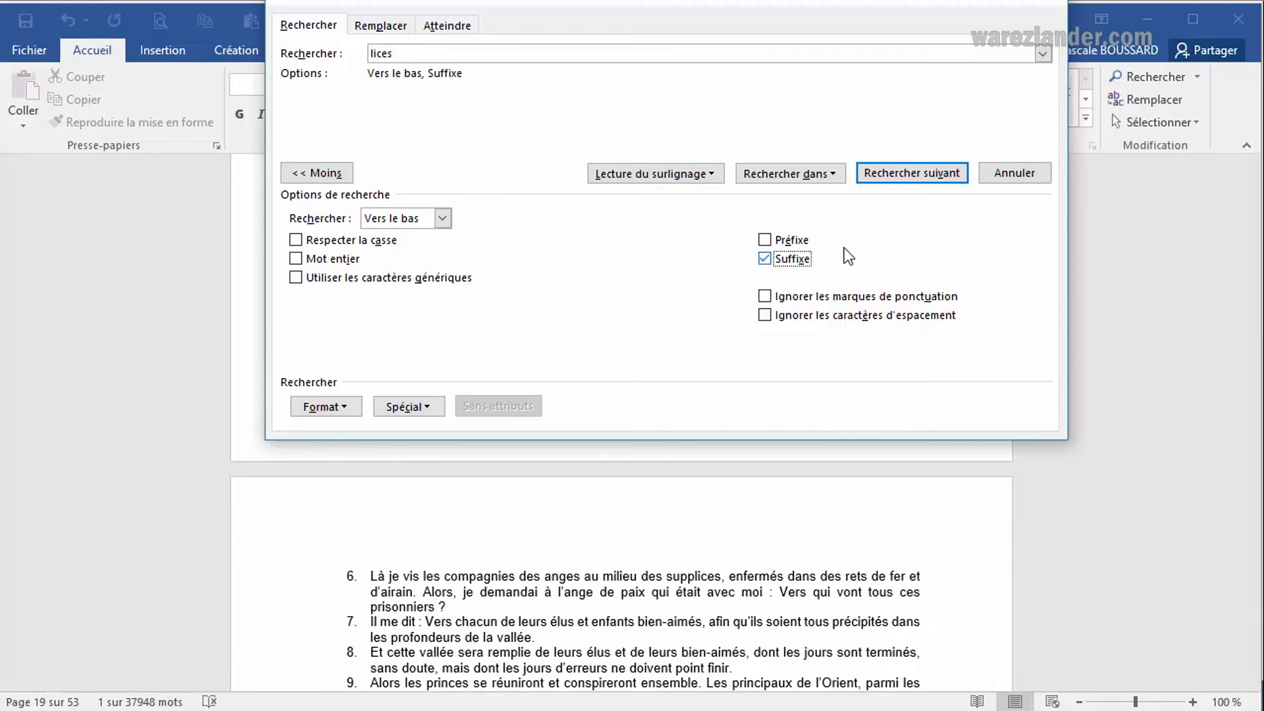
Step forward through the words that end with "lices", moving the search dialog clear of the highlighted text.
click(910, 181)
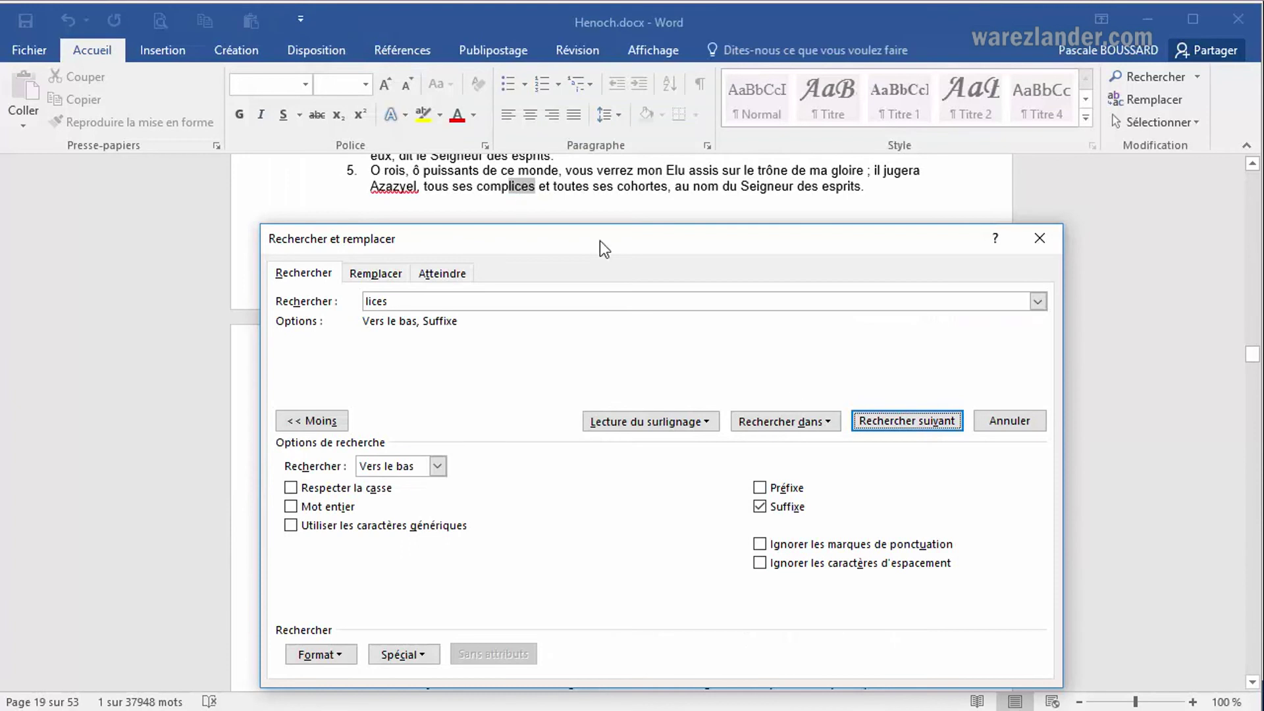
click(881, 421)
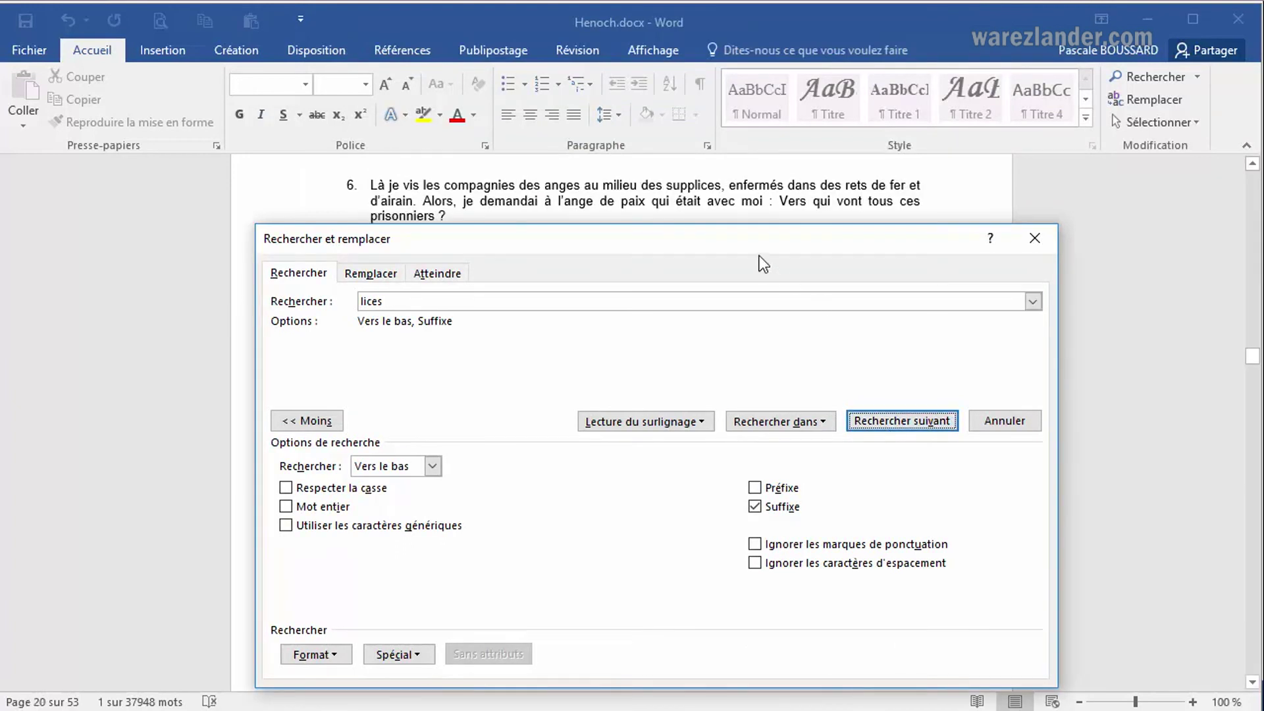
drag(725, 235, 772, 202)
click(974, 391)
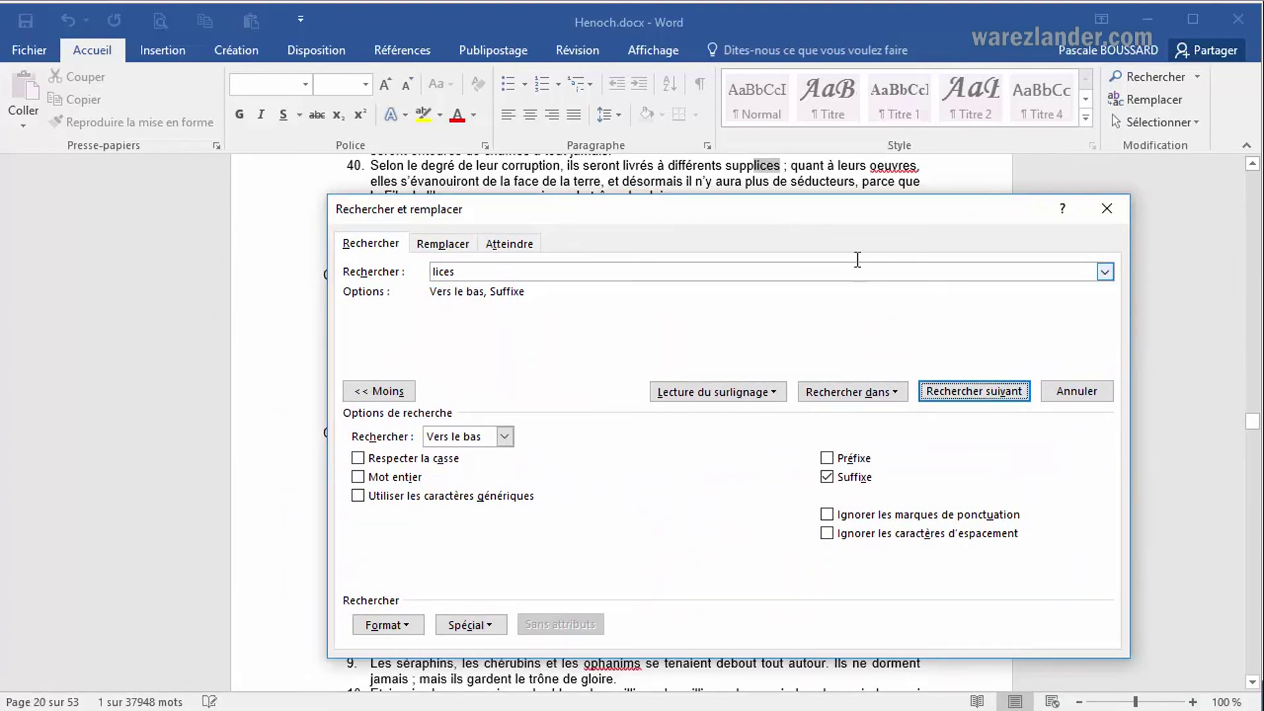
click(946, 392)
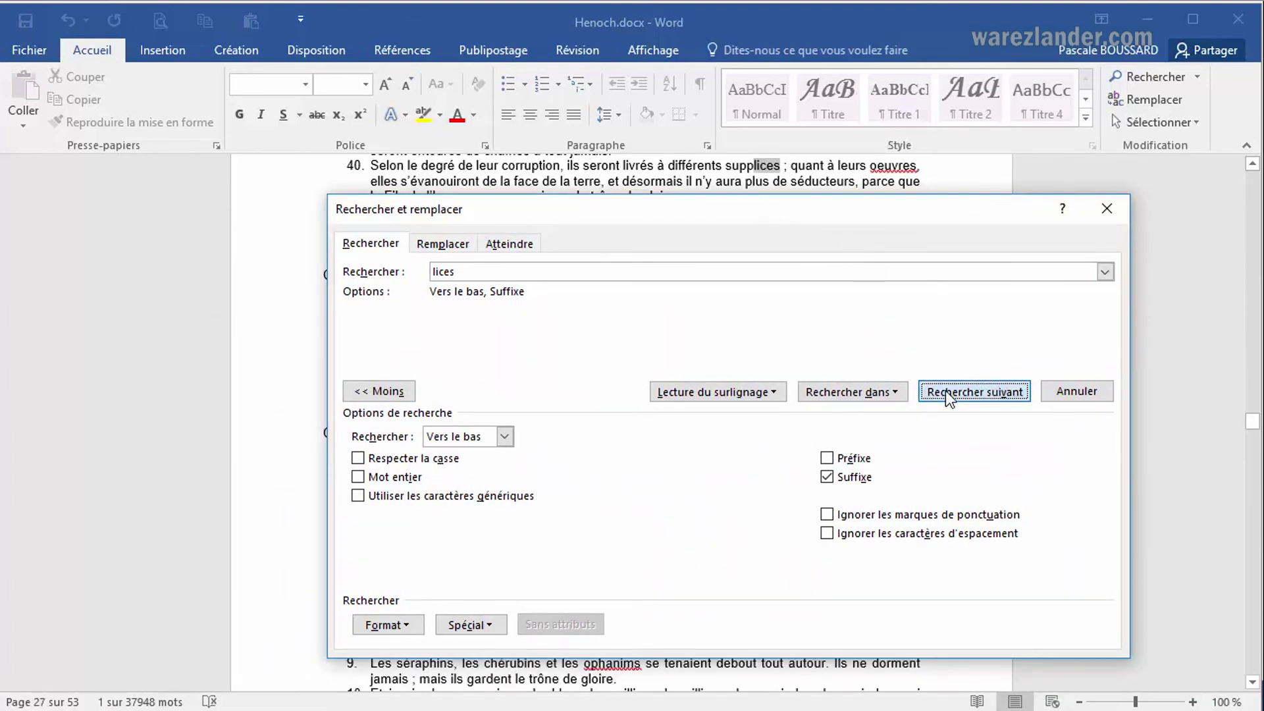
click(949, 393)
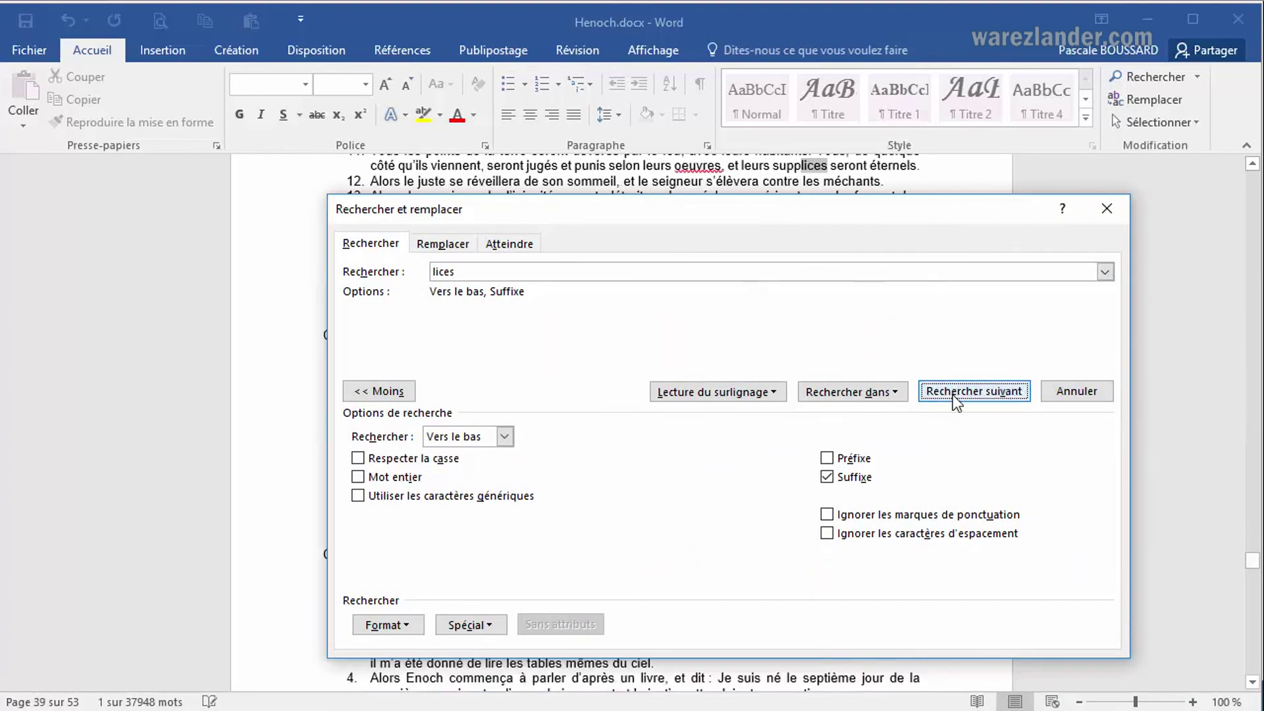
click(956, 395)
drag(784, 208, 755, 271)
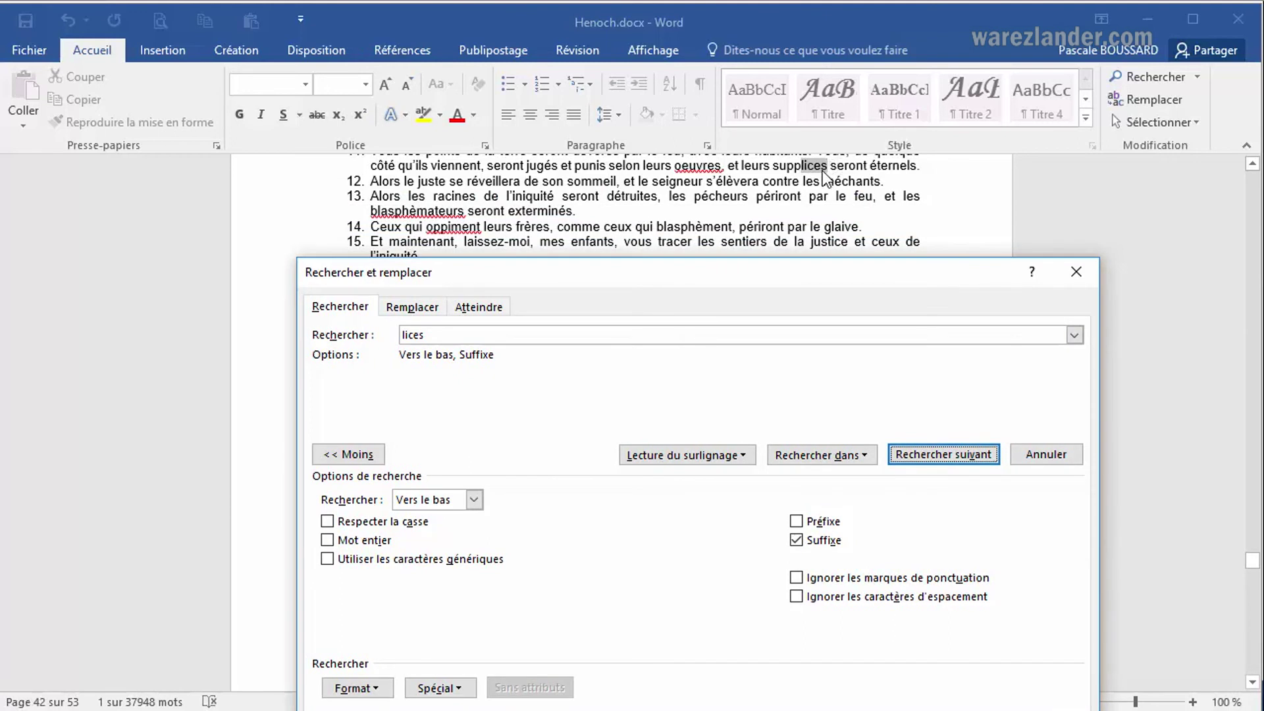
Replace the Suffixe option with Ignorer les marques de ponctuation and set the search text to "là bas".
click(422, 336)
click(795, 541)
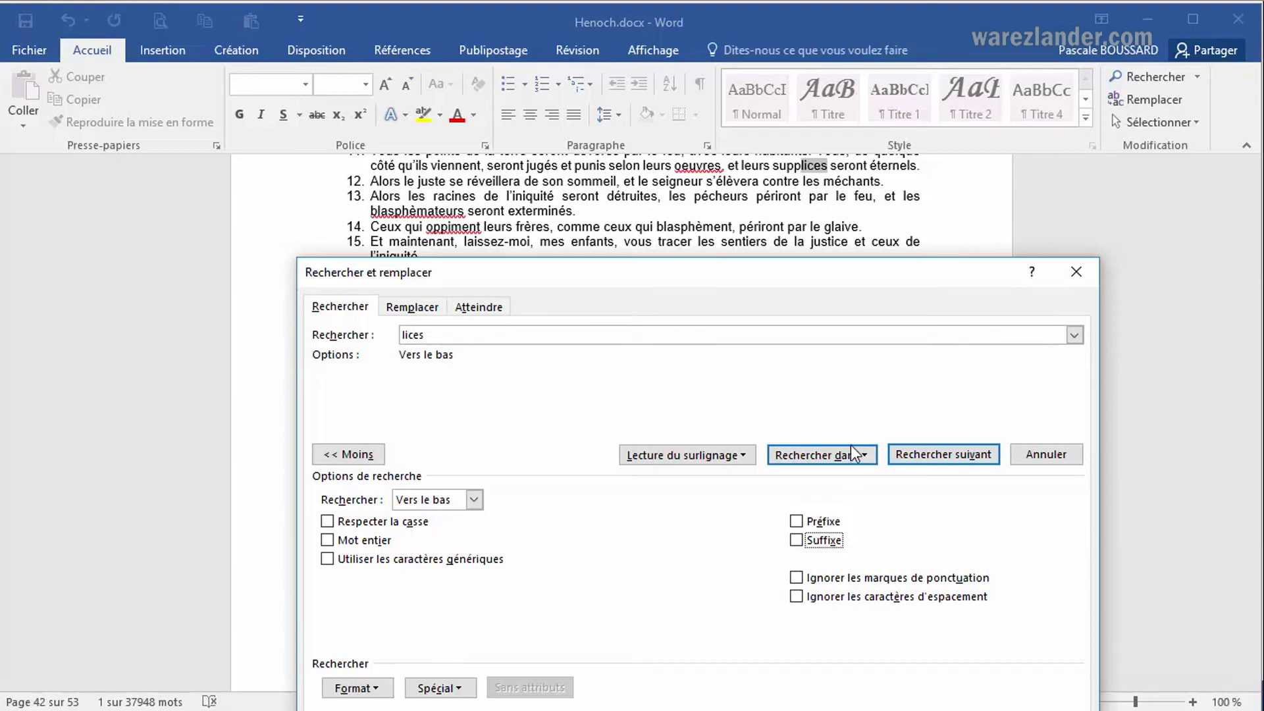
drag(454, 337, 372, 336)
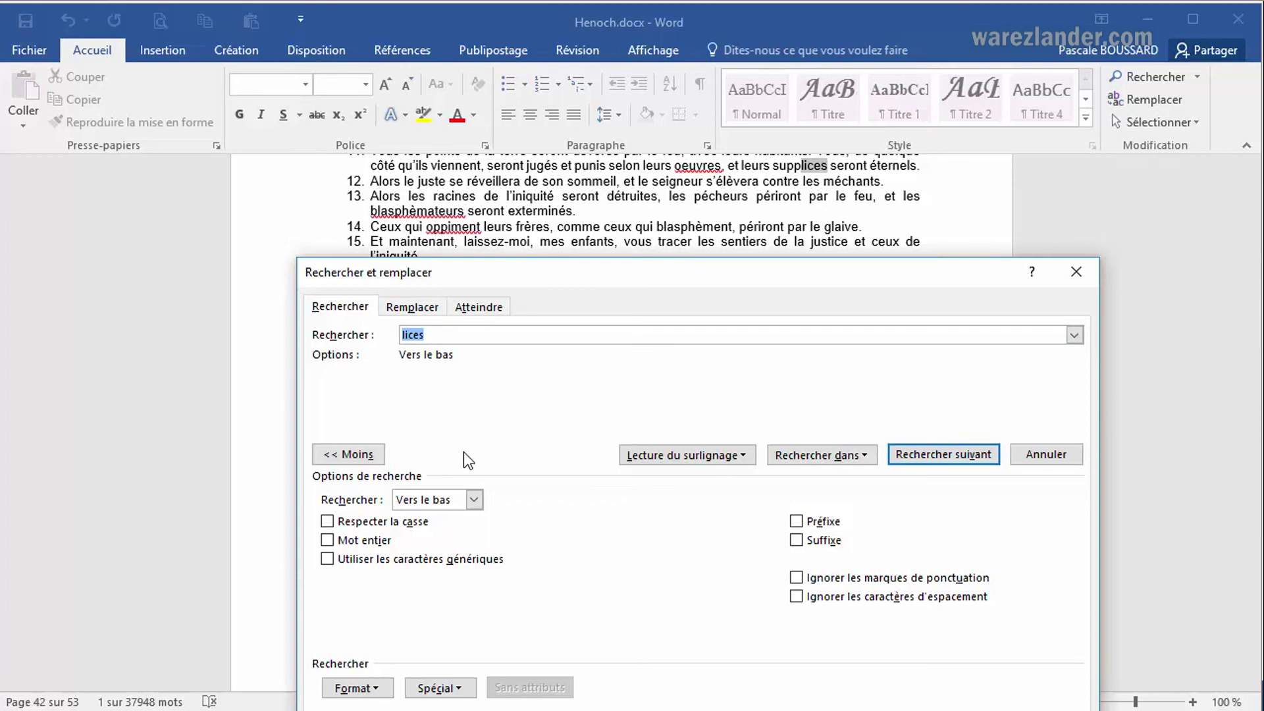
text(là bas)
click(798, 578)
Search for "là bas" with punctuation ignored, continuing from the document's beginning until the check completes.
click(951, 455)
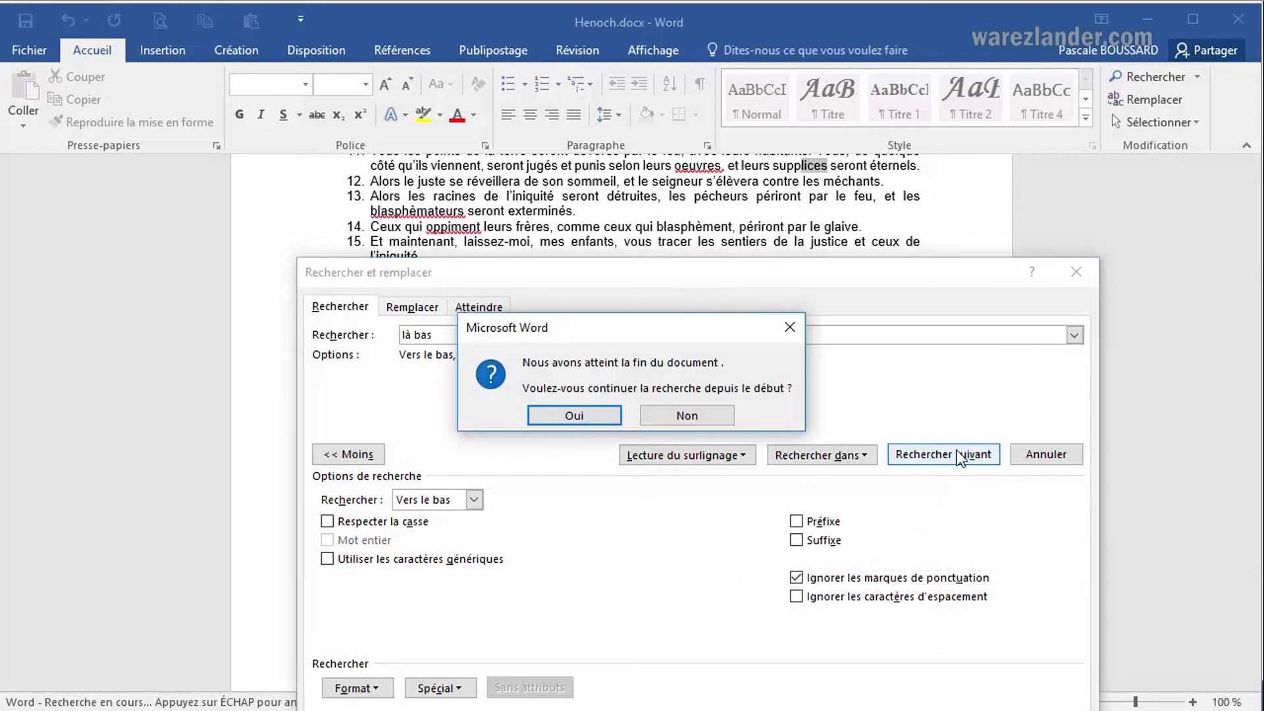
click(568, 416)
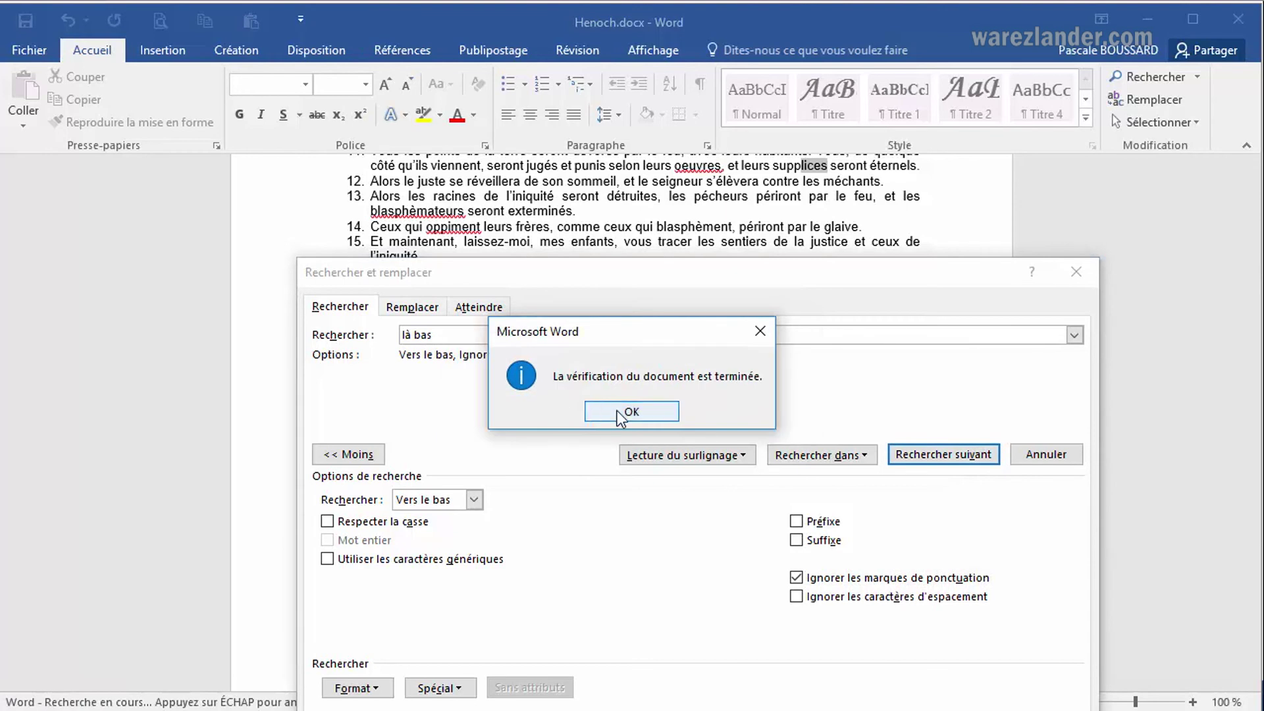
click(580, 414)
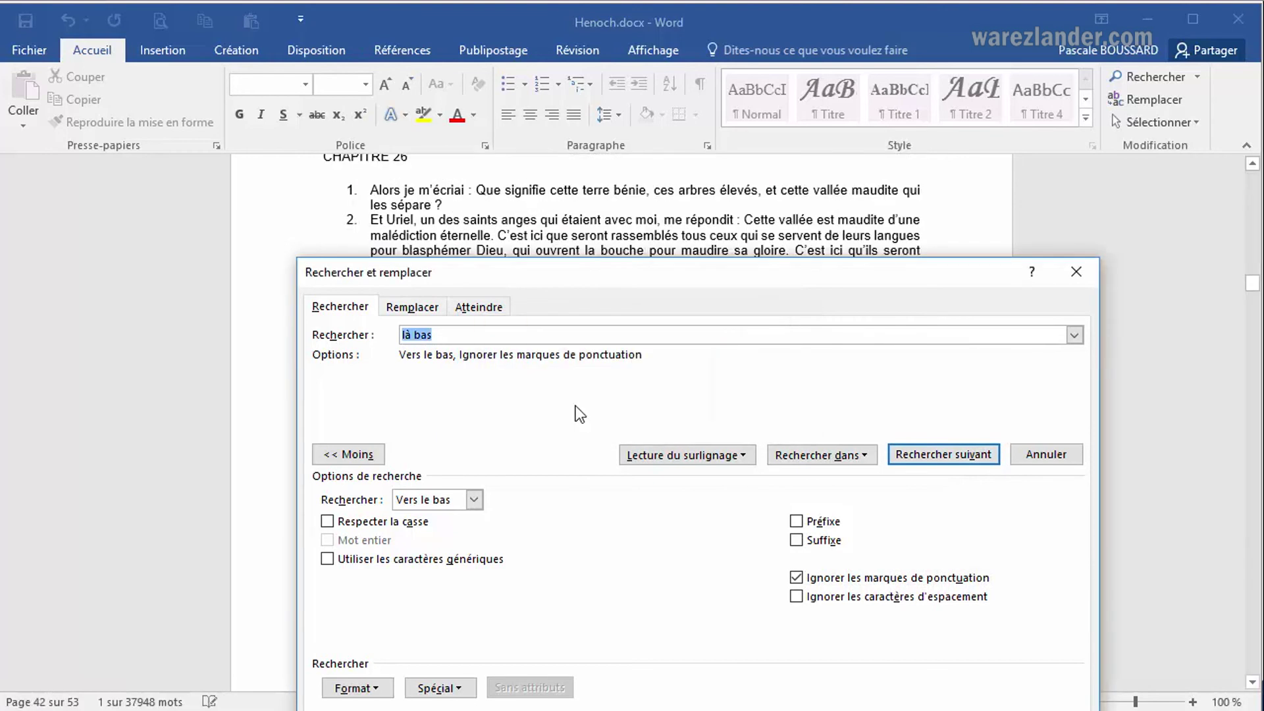
Remove the space to make the search text "làbas" and search again from the document's beginning.
click(414, 336)
key(BackSpace)
text(-)
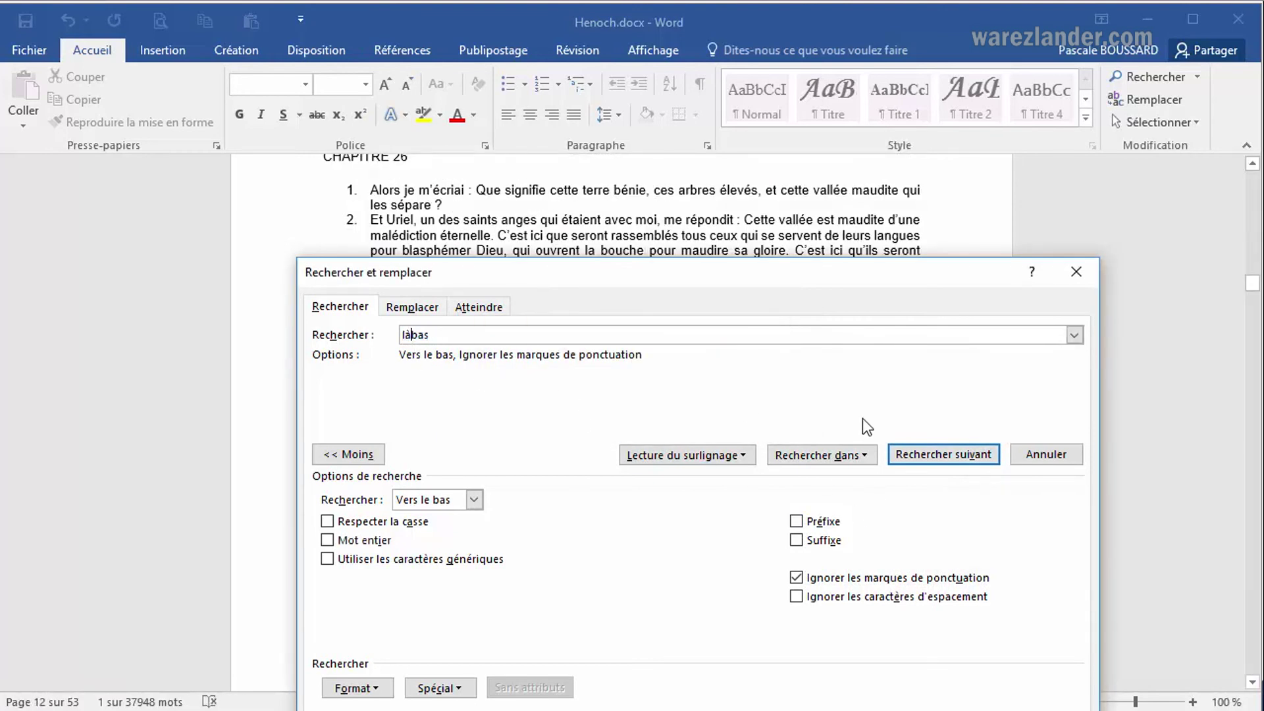
click(923, 454)
click(577, 415)
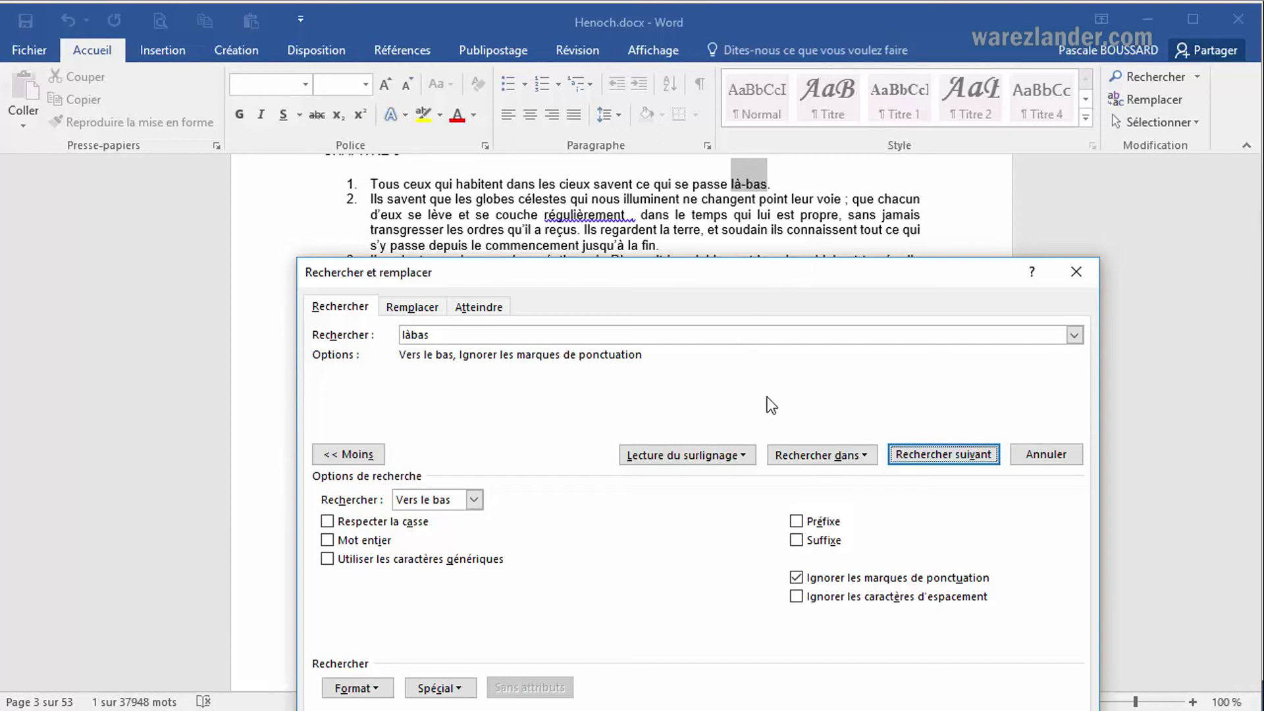
Replace the punctuation option with Ignorer les caractères d'espacement and set the search text to "lesordres".
click(798, 579)
click(798, 597)
double_click(437, 332)
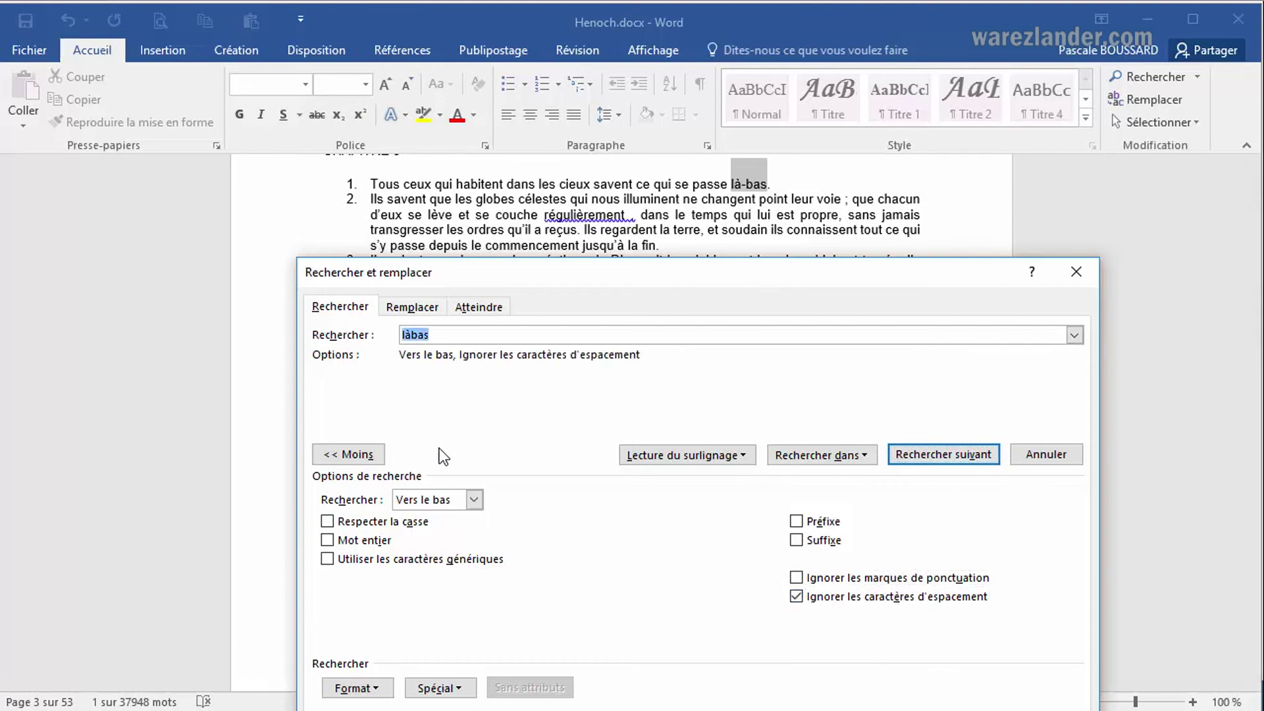
text(les ordres)
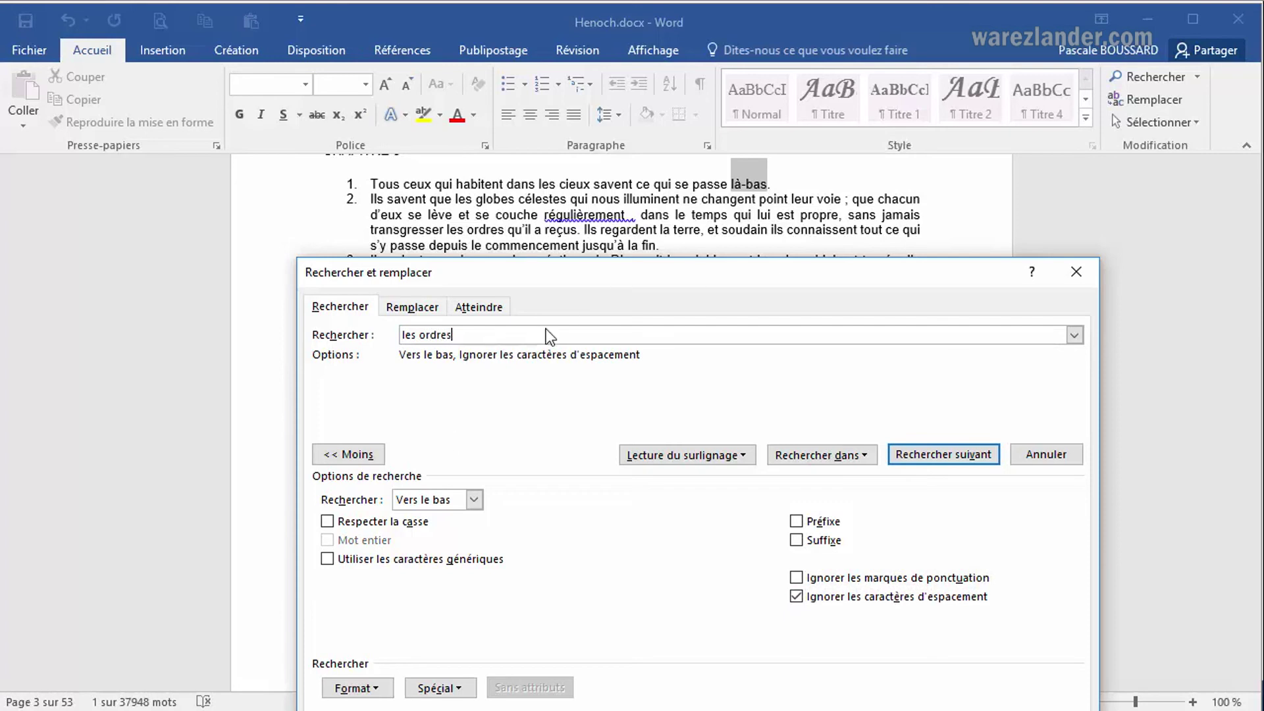
click(422, 334)
key(BackSpace)
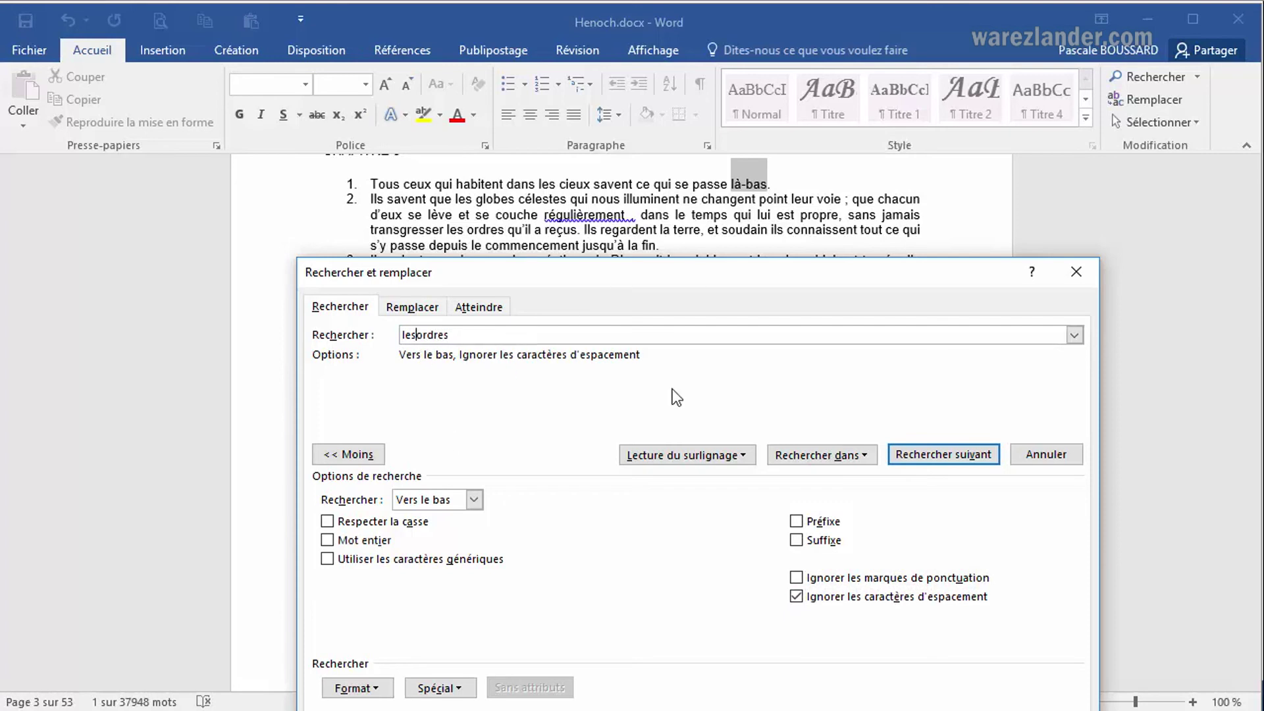
Search for successive matches of "lesordres" with spacing characters ignored, and close the search dialog.
click(926, 452)
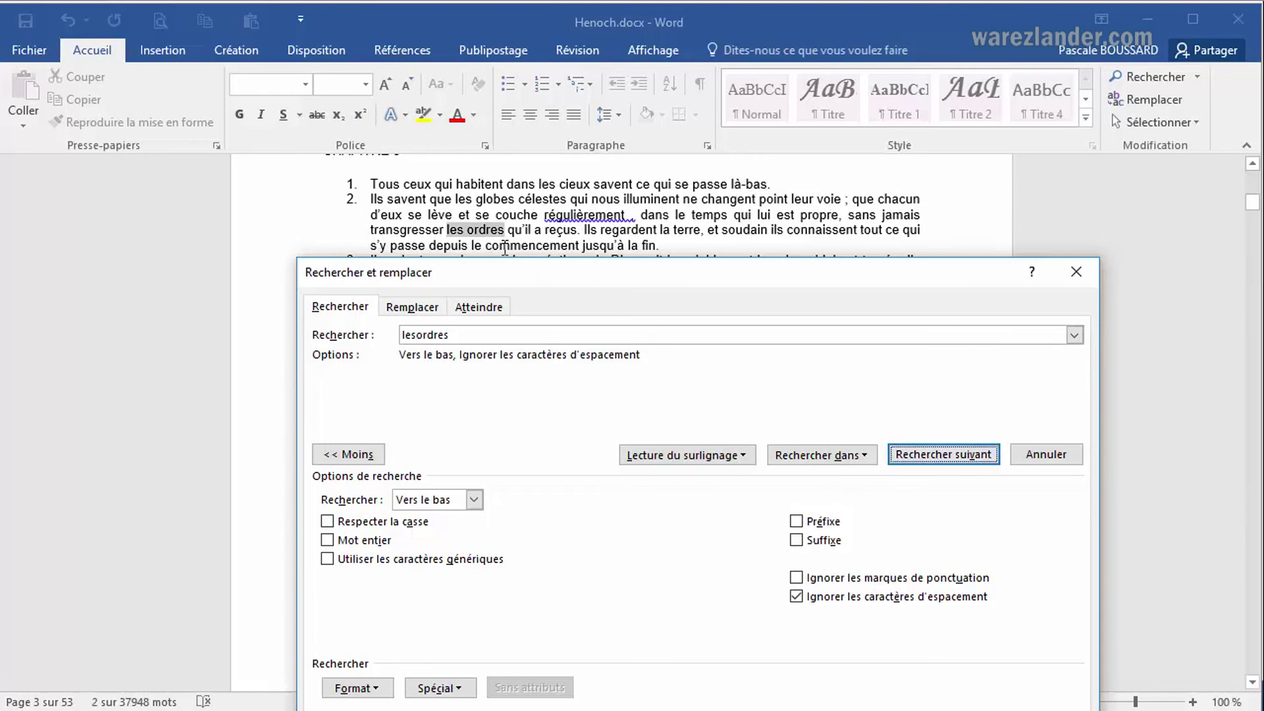
click(912, 450)
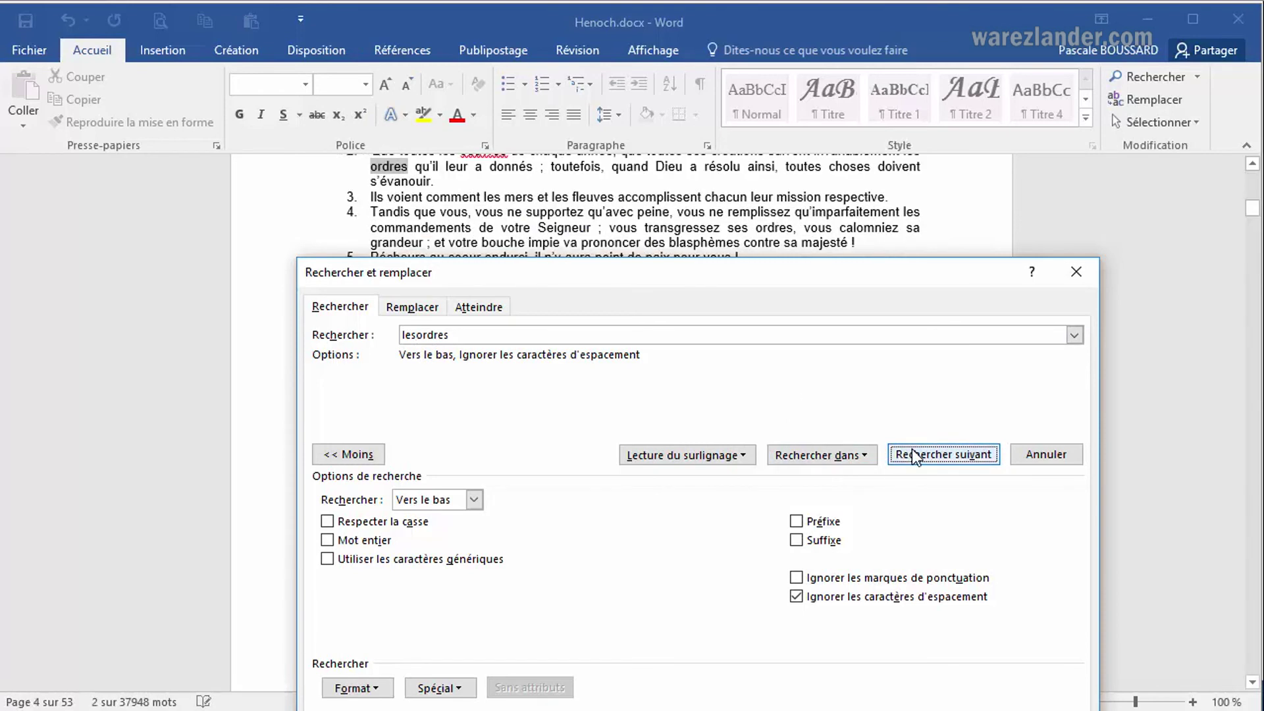
scroll(778, 222, up, 1)
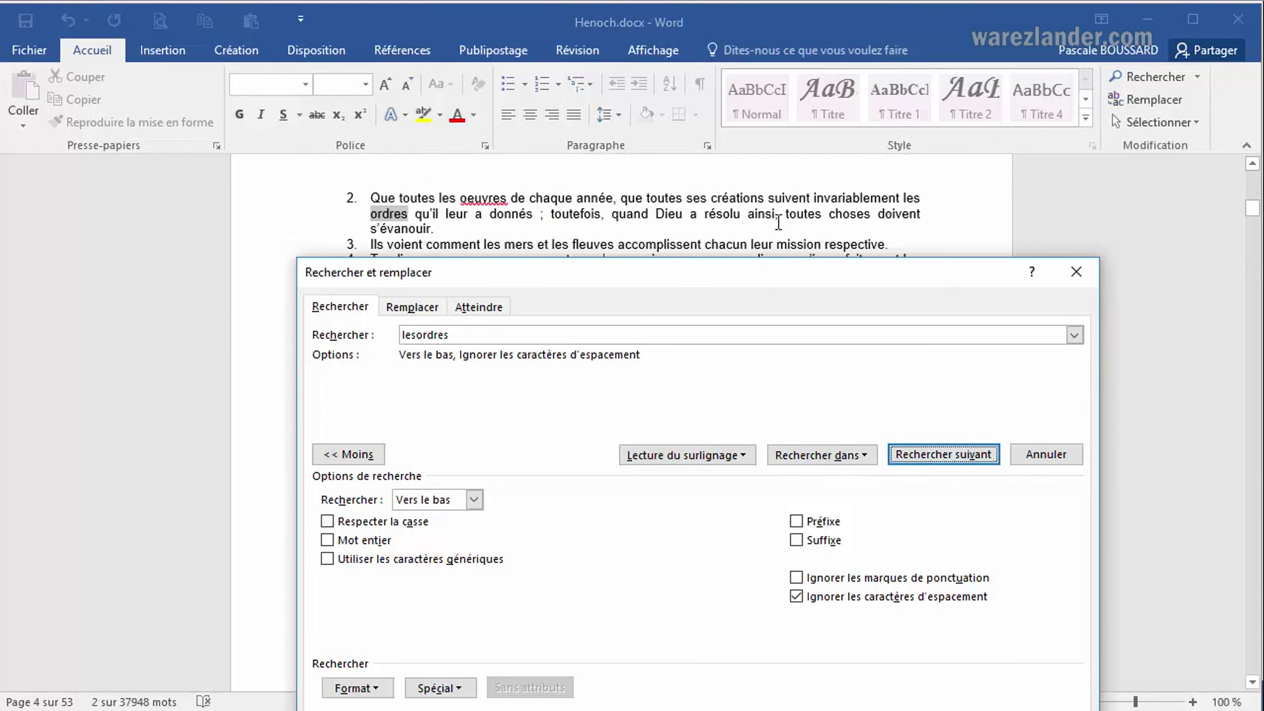
click(958, 452)
click(629, 410)
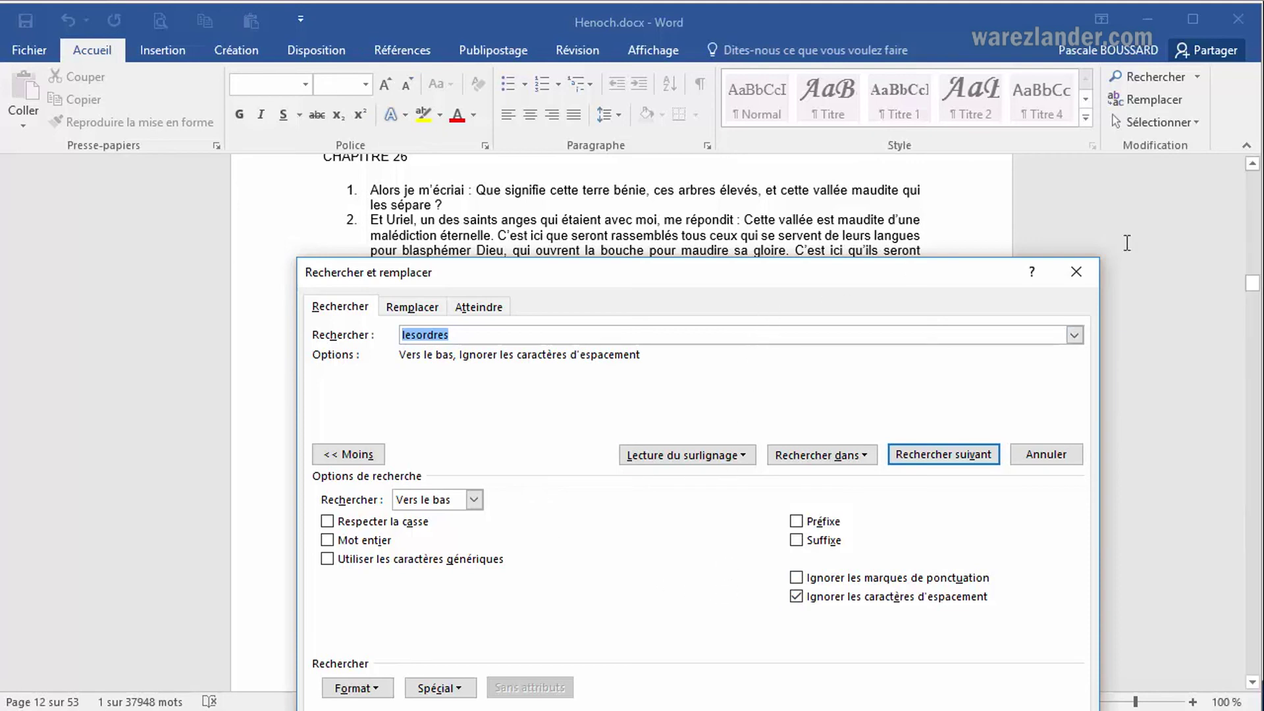
click(1080, 280)
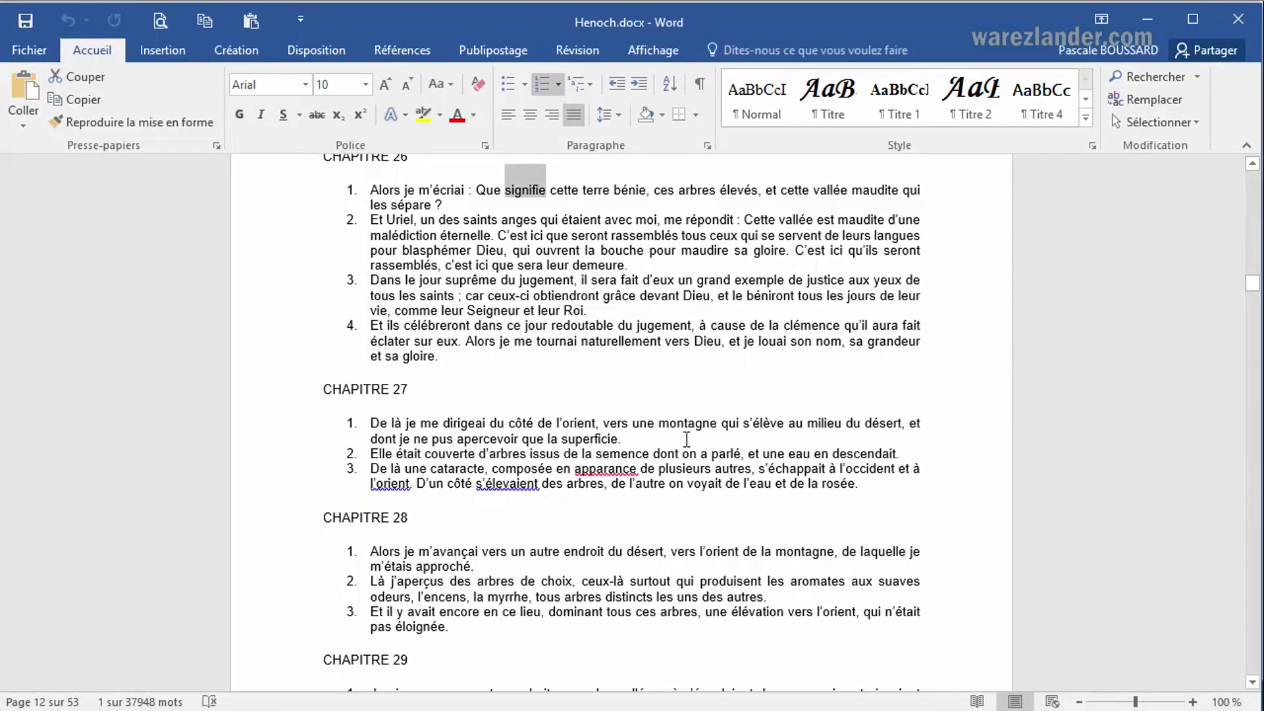
Italicize "Alors" in item 1 of Chapitre 28 and underline the letters "endroi" of "endroit" in item 1 of Chapitre 29.
click(681, 287)
scroll(682, 288, down, 4)
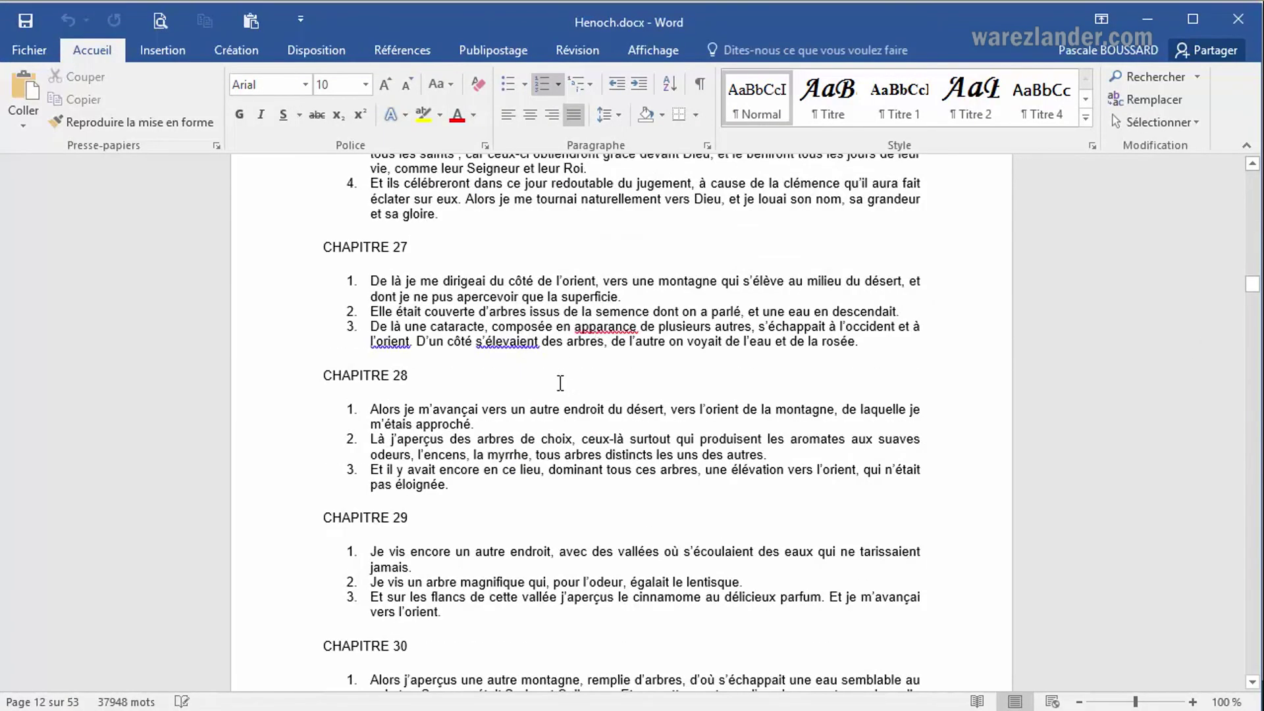
scroll(457, 366, down, 1)
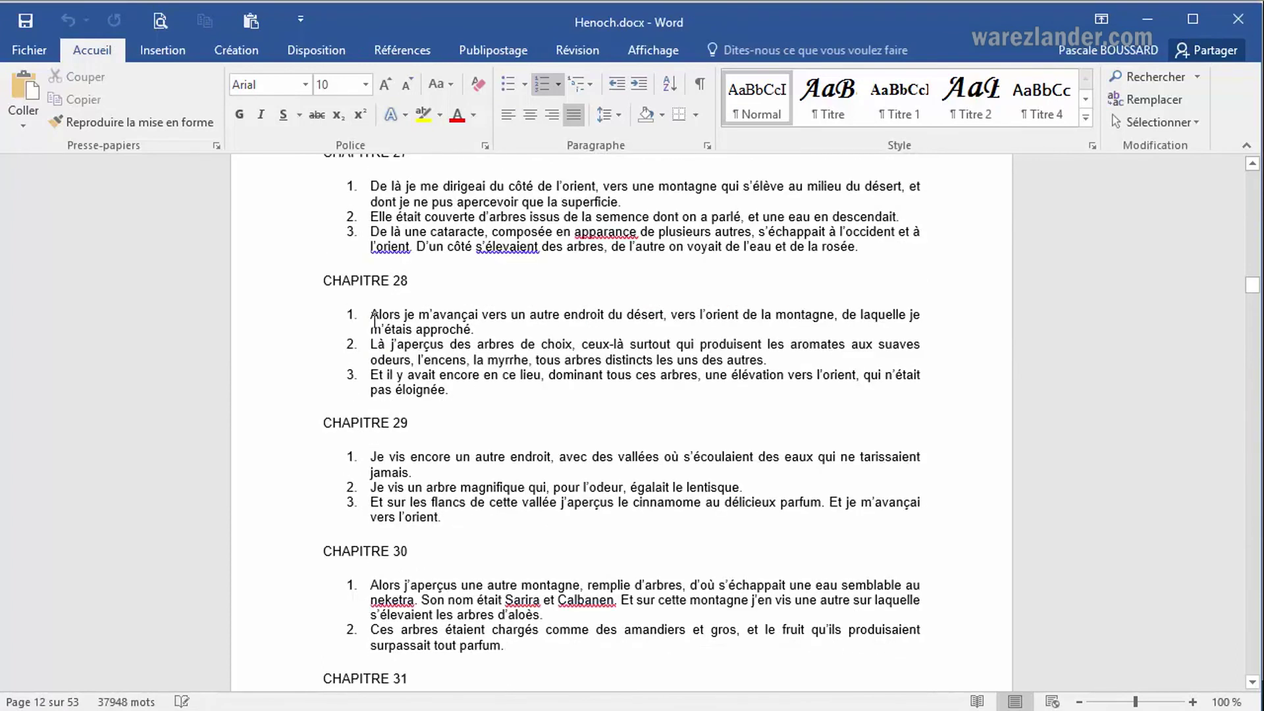
drag(371, 317, 400, 318)
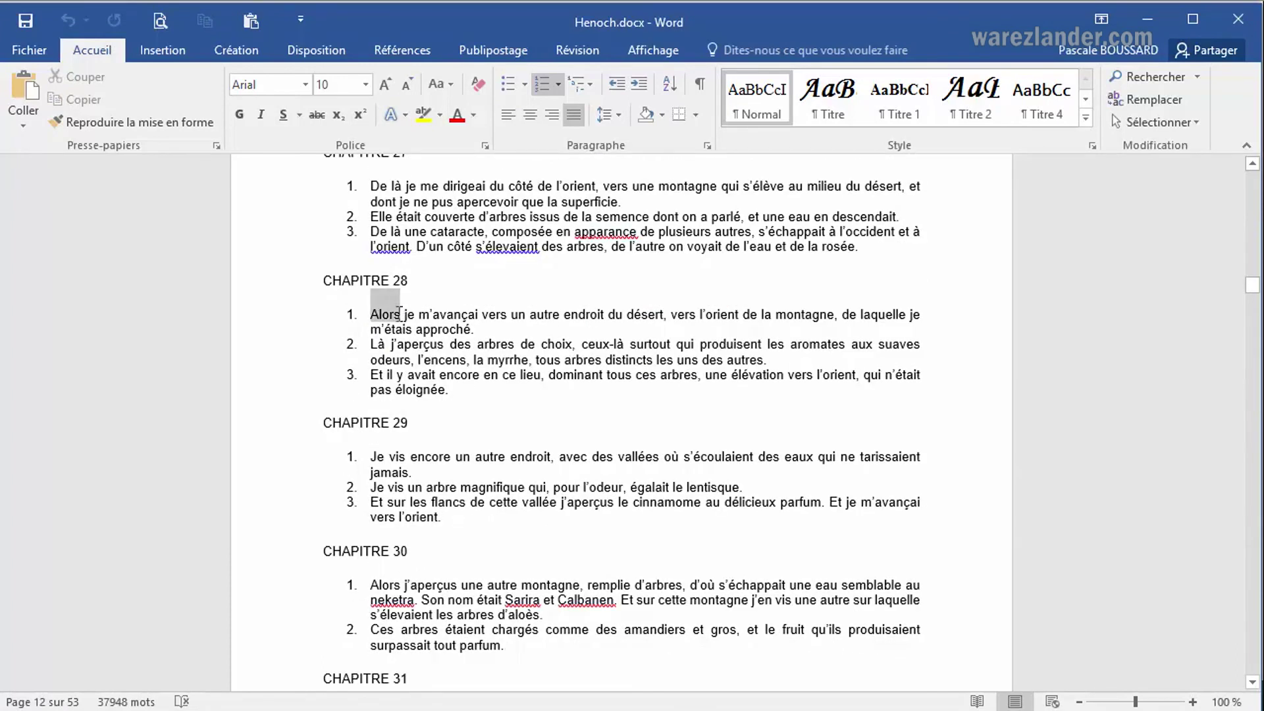
click(261, 115)
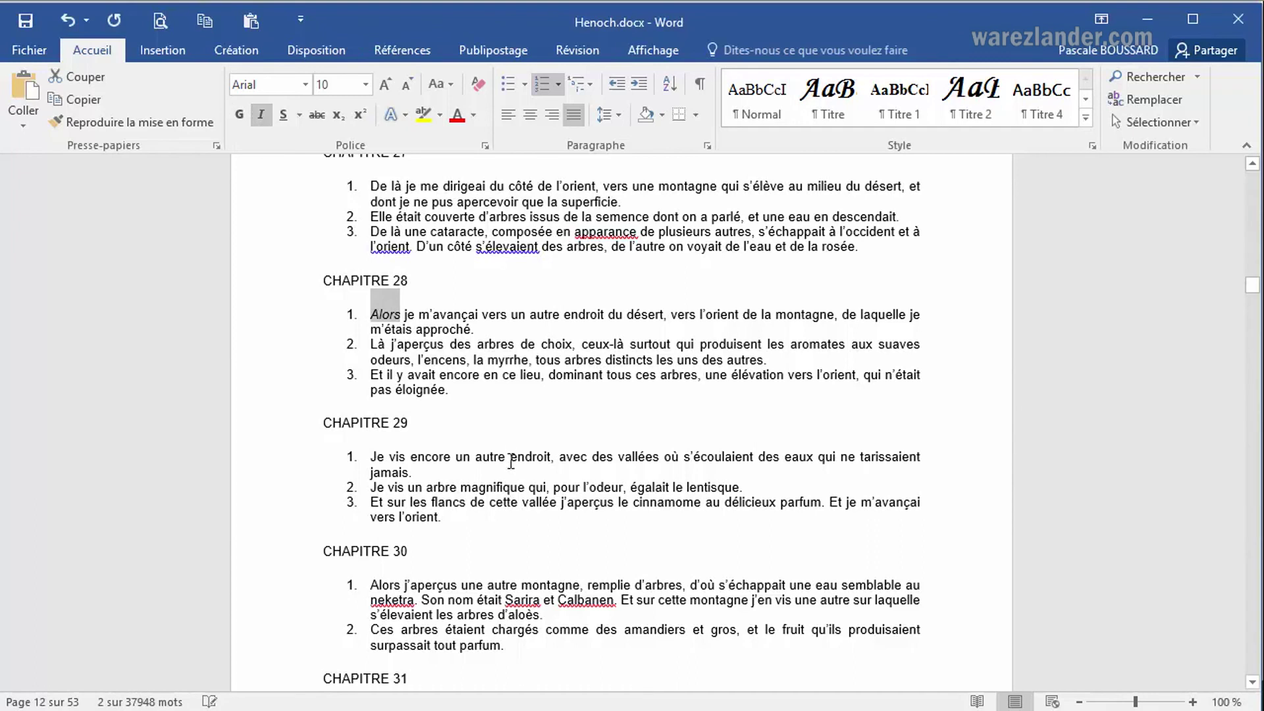
drag(511, 456, 547, 455)
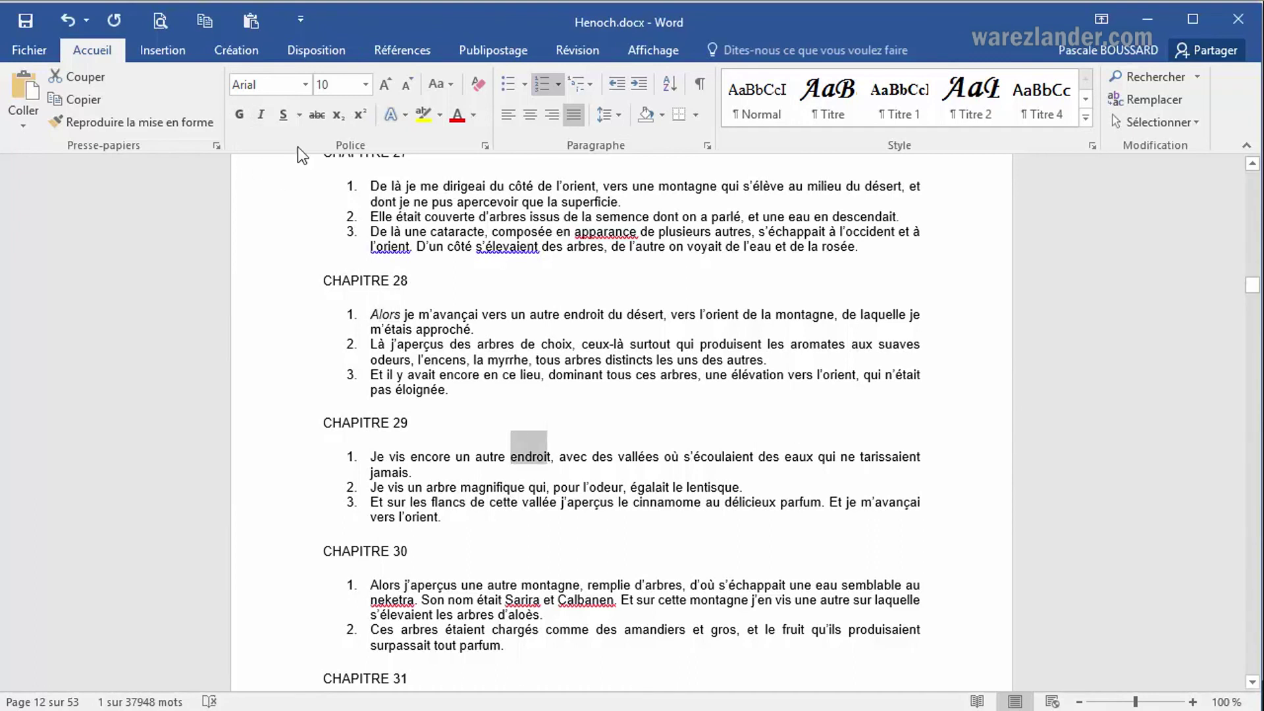
click(285, 115)
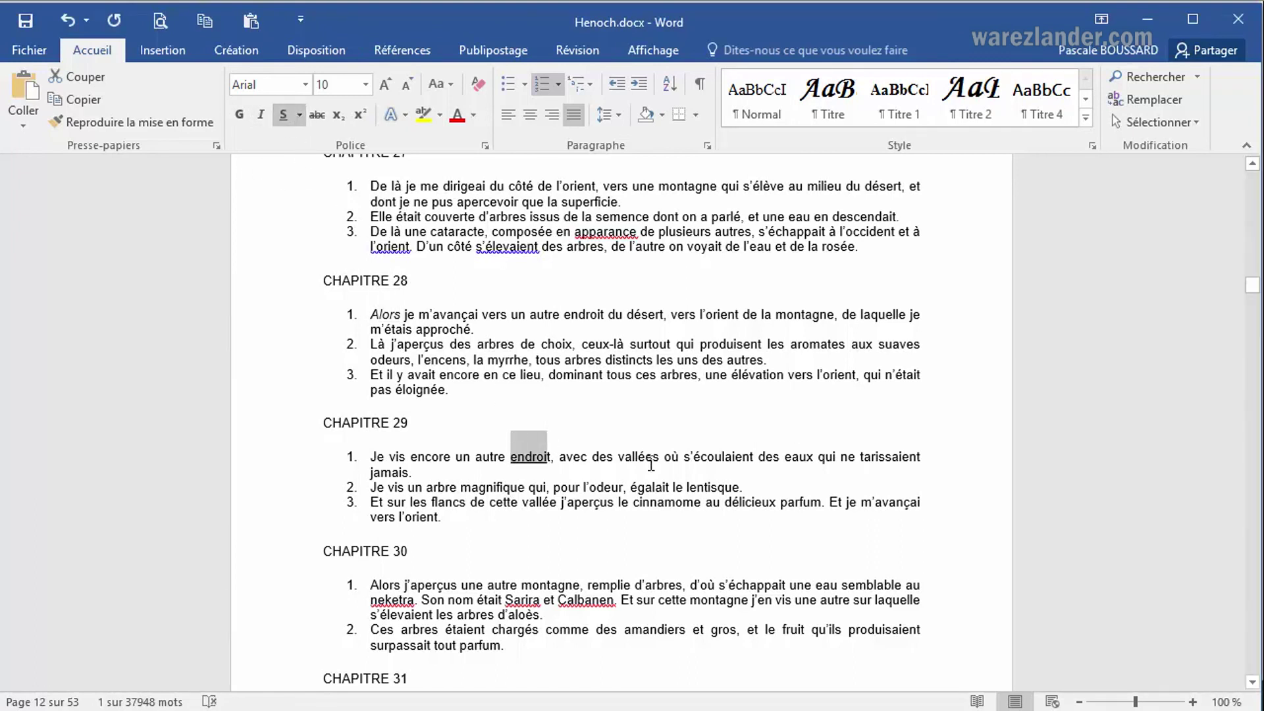
Place the cursor after "leur" in item 3 of Chapitre 26 and open the advanced search.
scroll(651, 462, up, 1)
scroll(651, 462, up, 3)
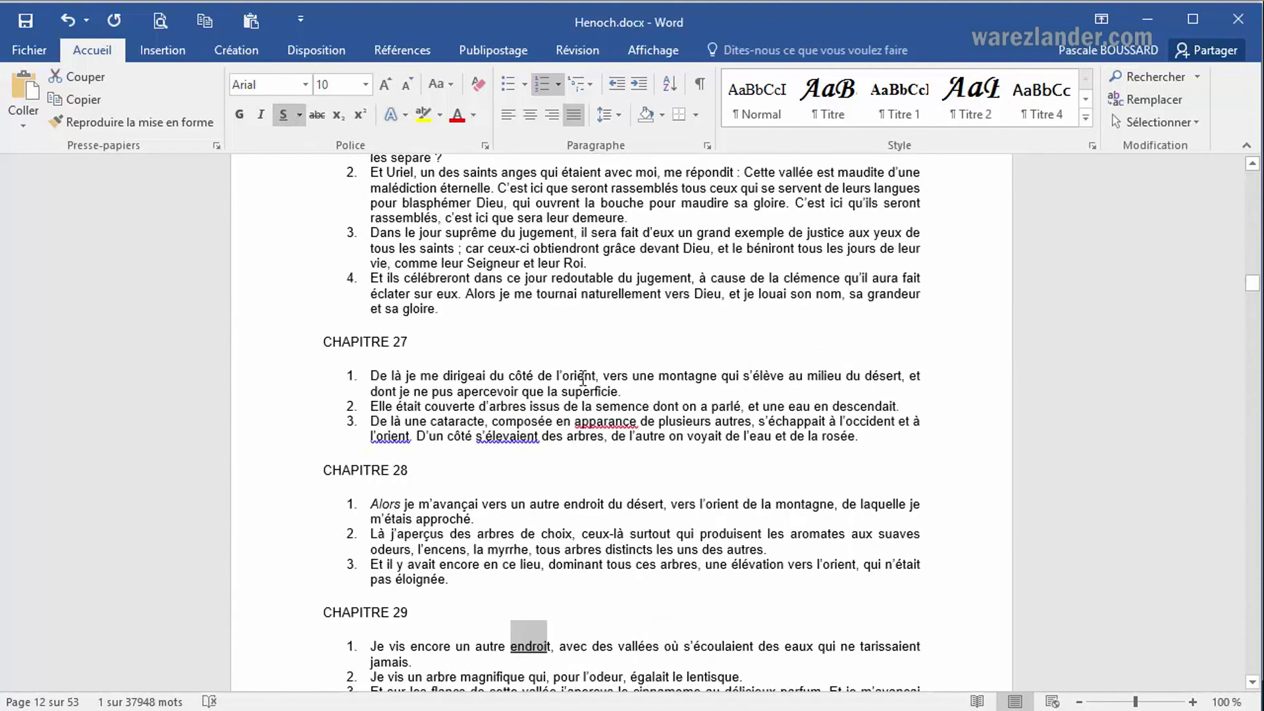
click(561, 263)
scroll(684, 363, up, 3)
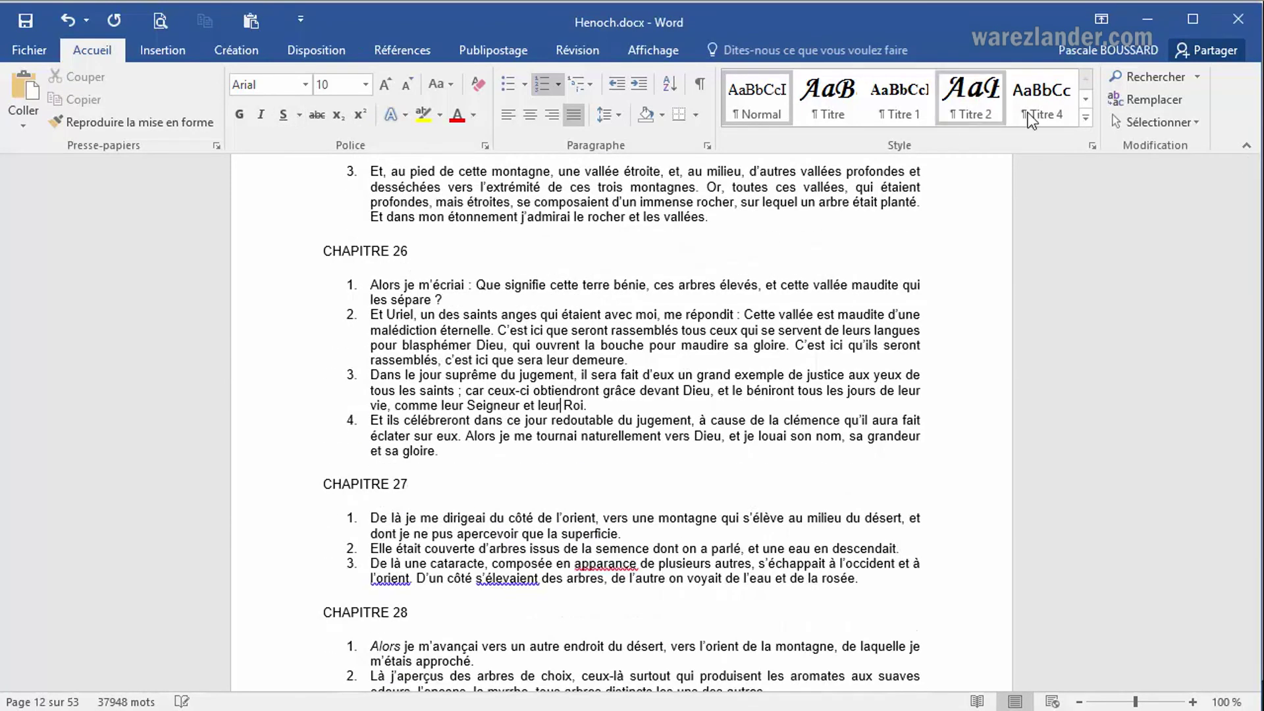
click(1195, 80)
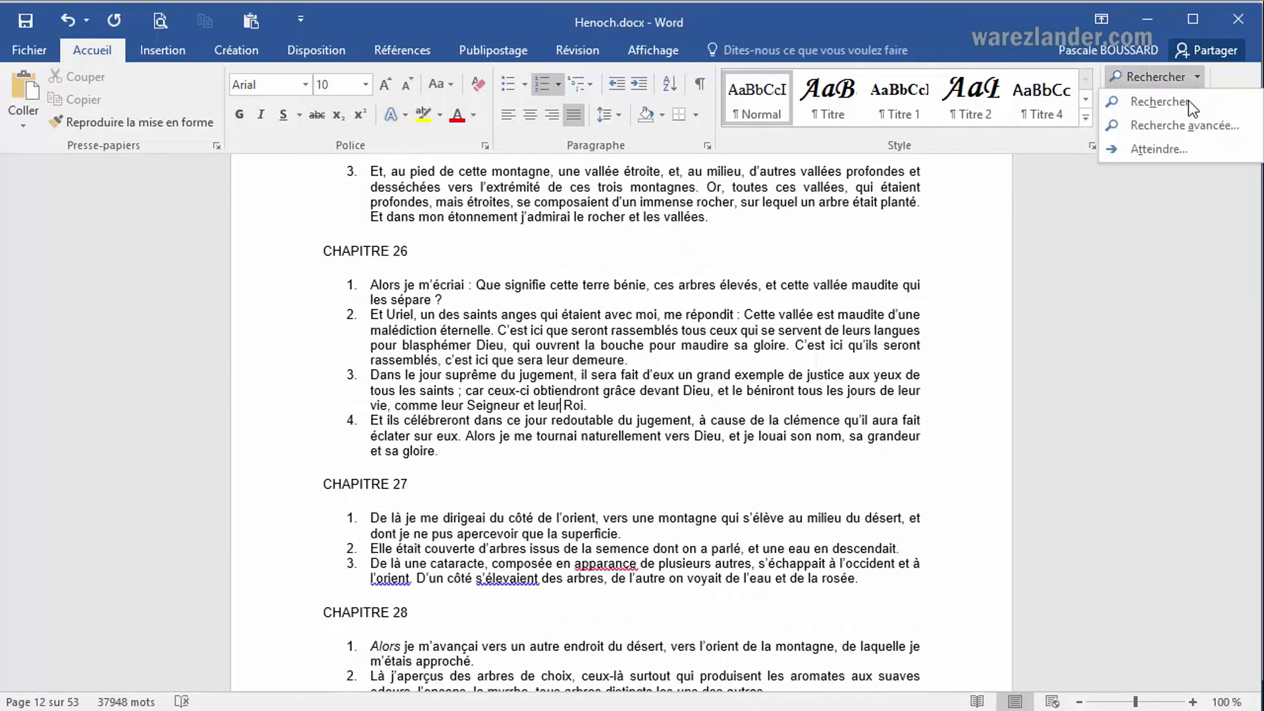
click(1187, 127)
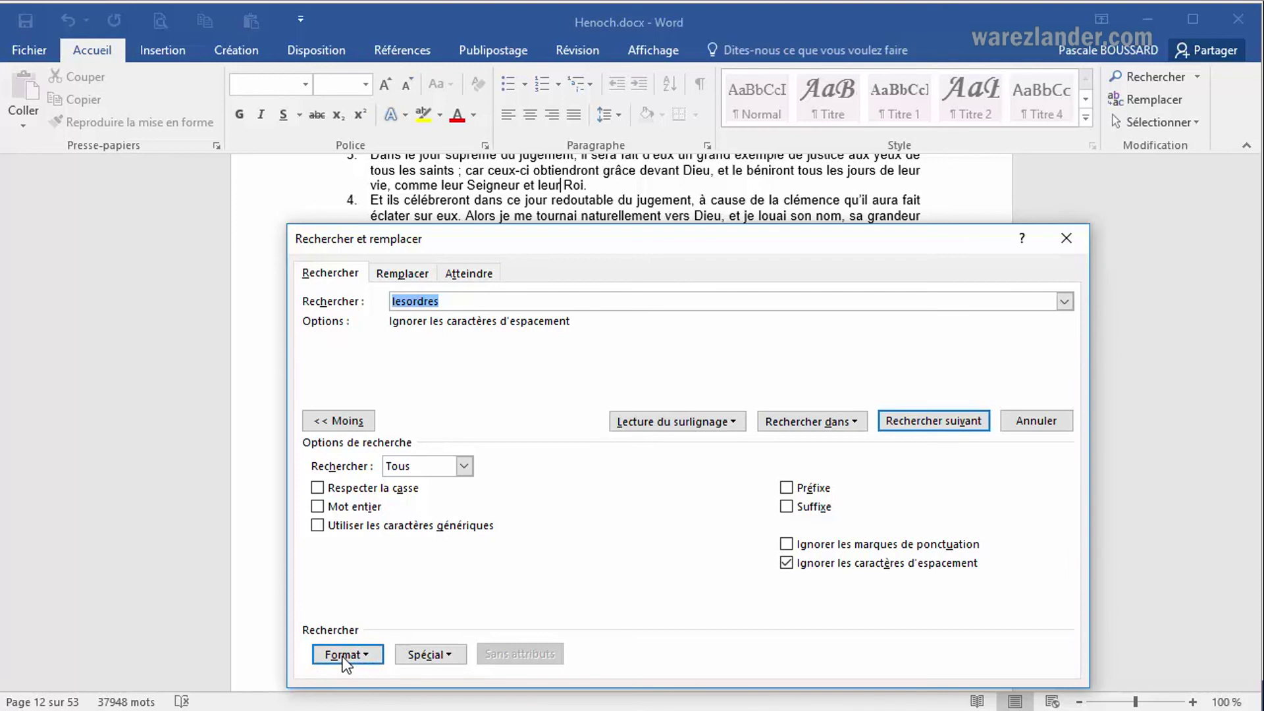
Add the font style Italique as a formatting criterion for the search.
click(342, 655)
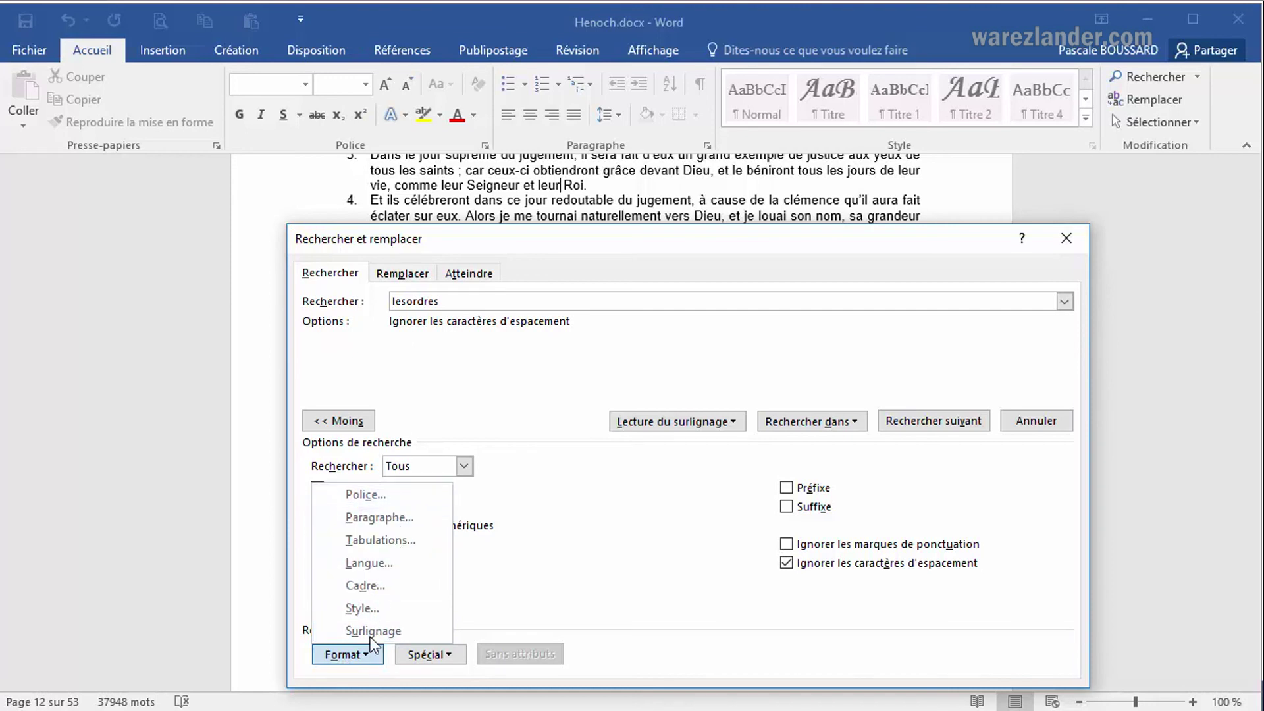
click(371, 495)
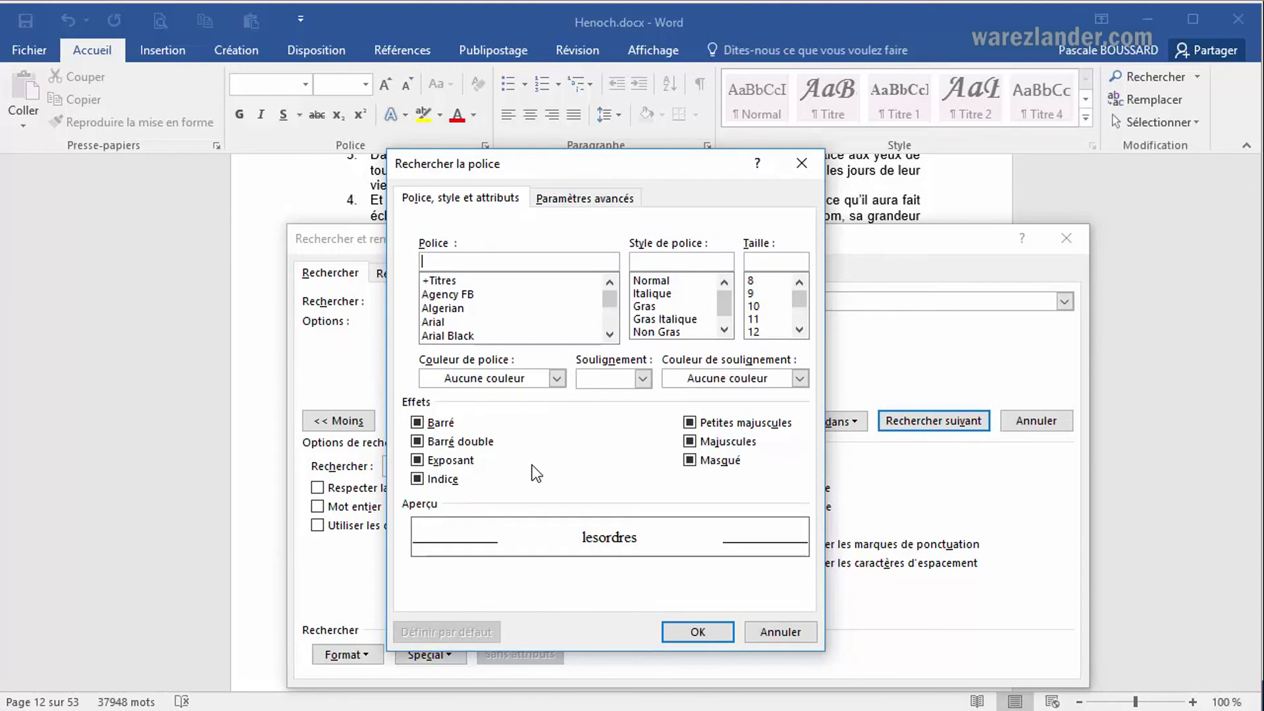
click(643, 380)
click(643, 380)
click(668, 294)
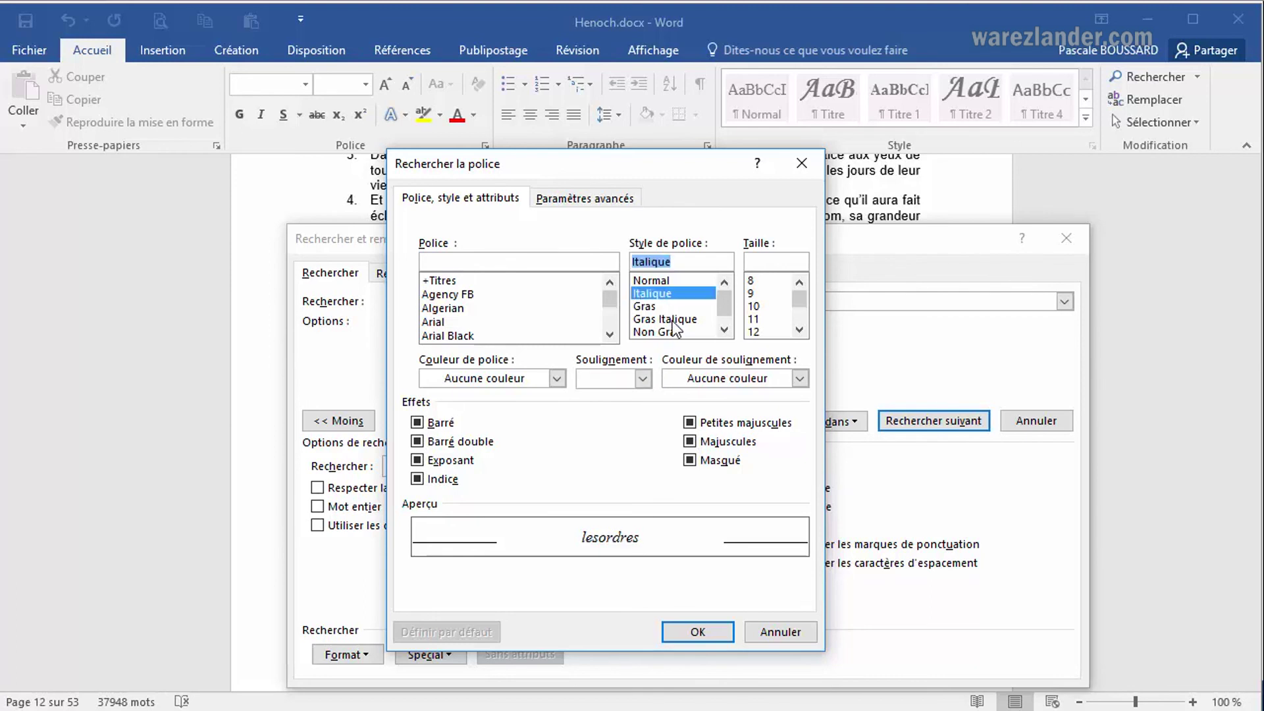
click(692, 633)
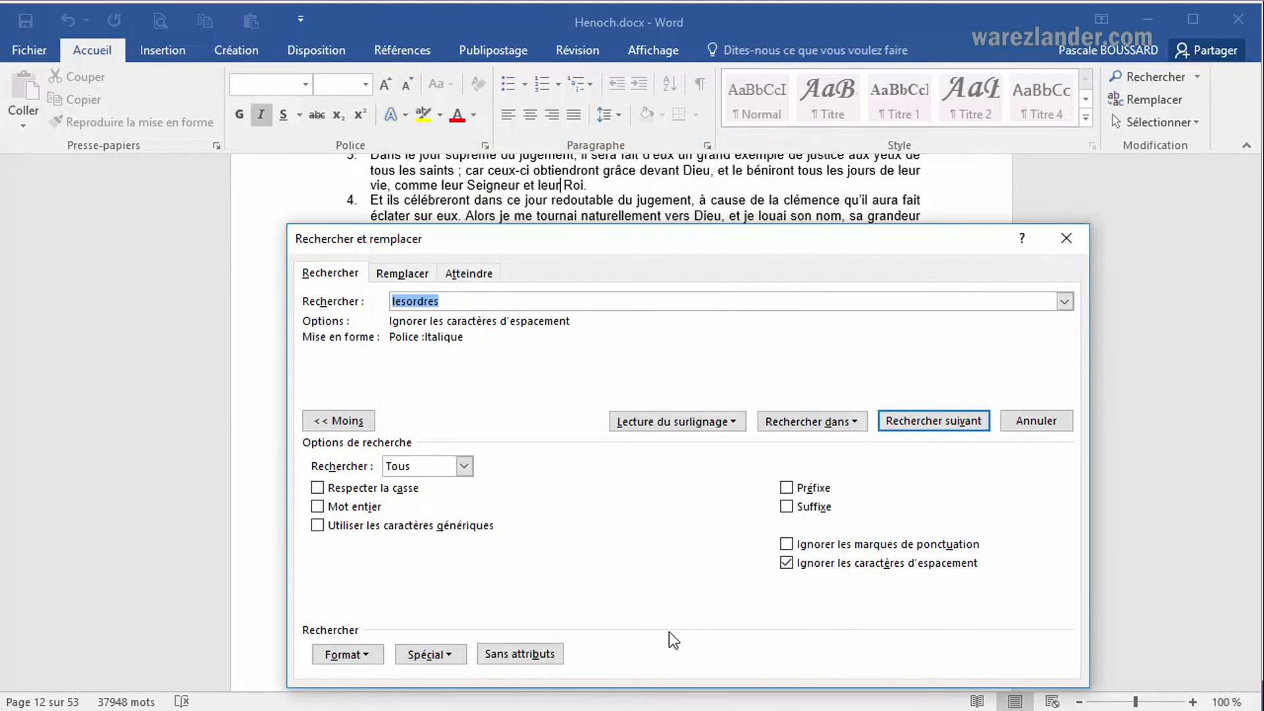
Clear the search text and find the first two passages in italics, keeping the dialog clear of the matches.
drag(832, 251, 1005, 268)
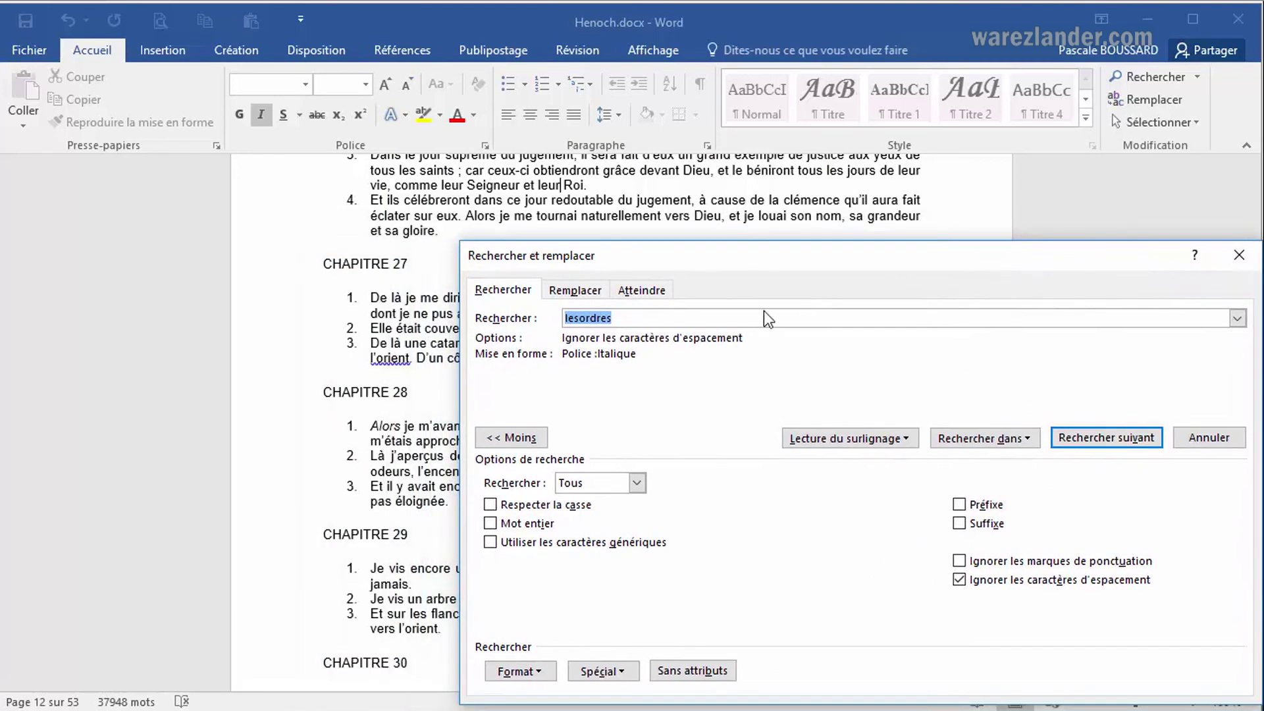
key(BackSpace)
click(1108, 438)
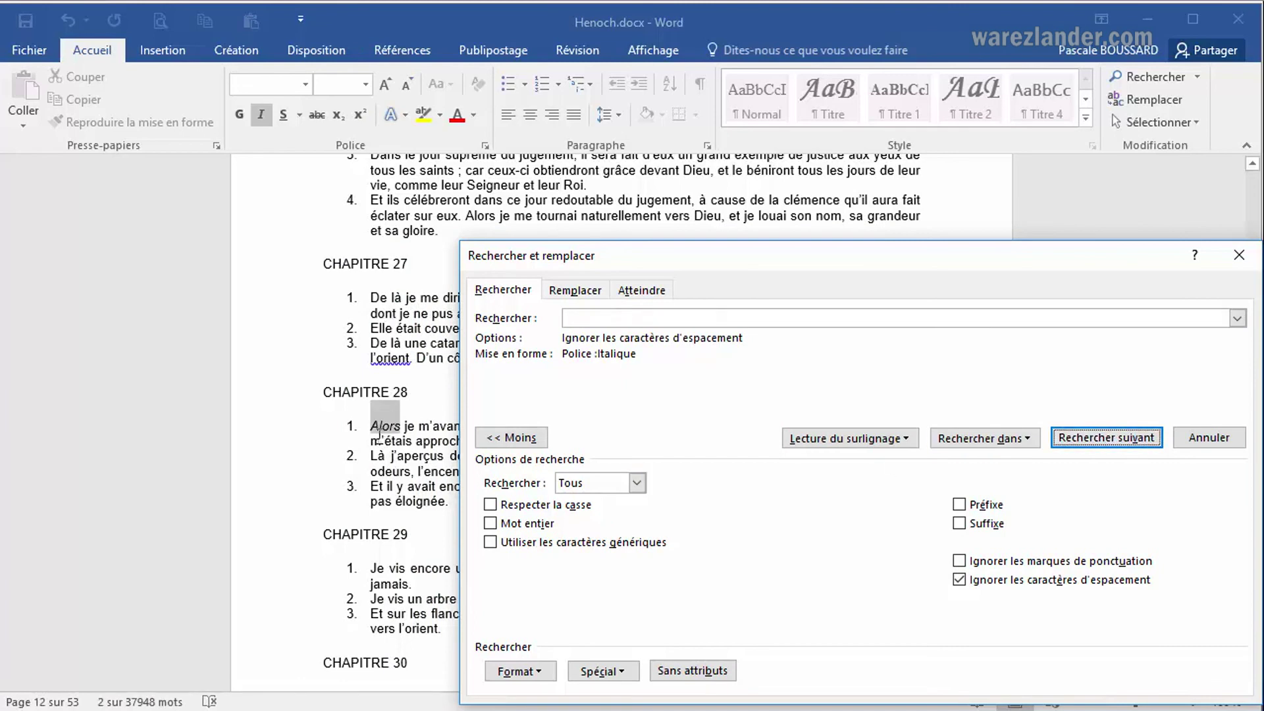
drag(820, 256, 789, 257)
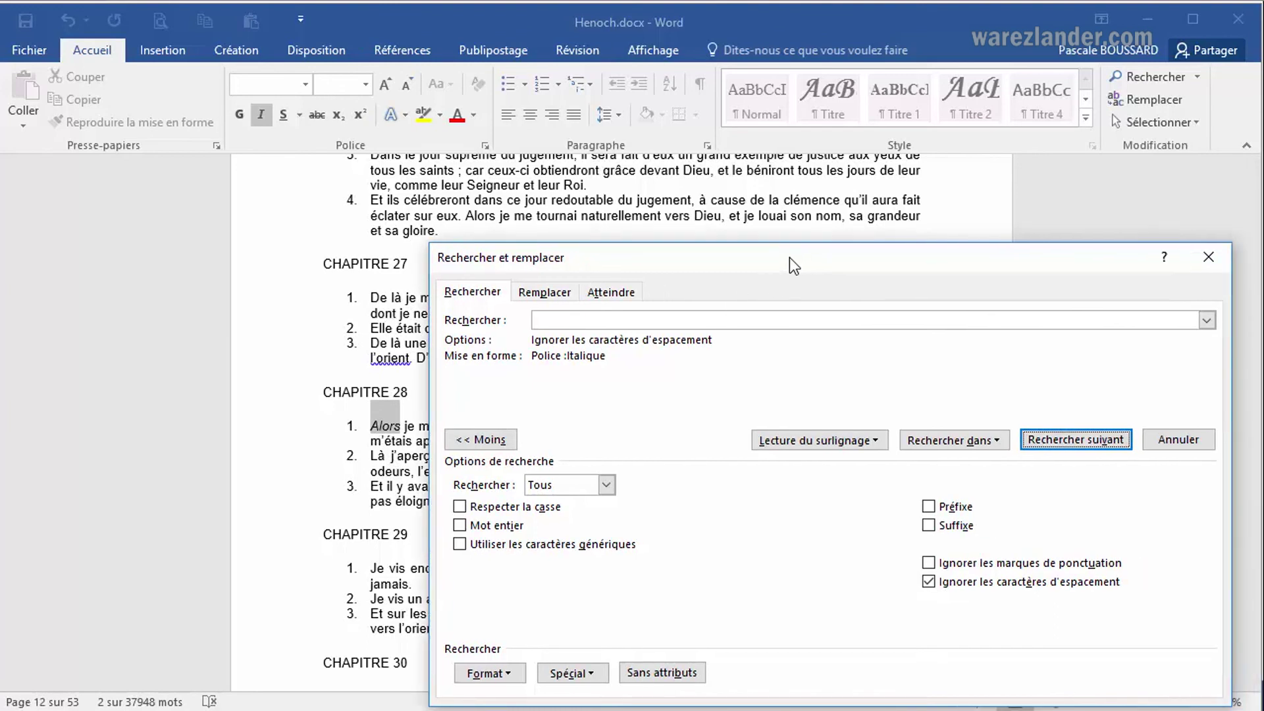
click(1046, 438)
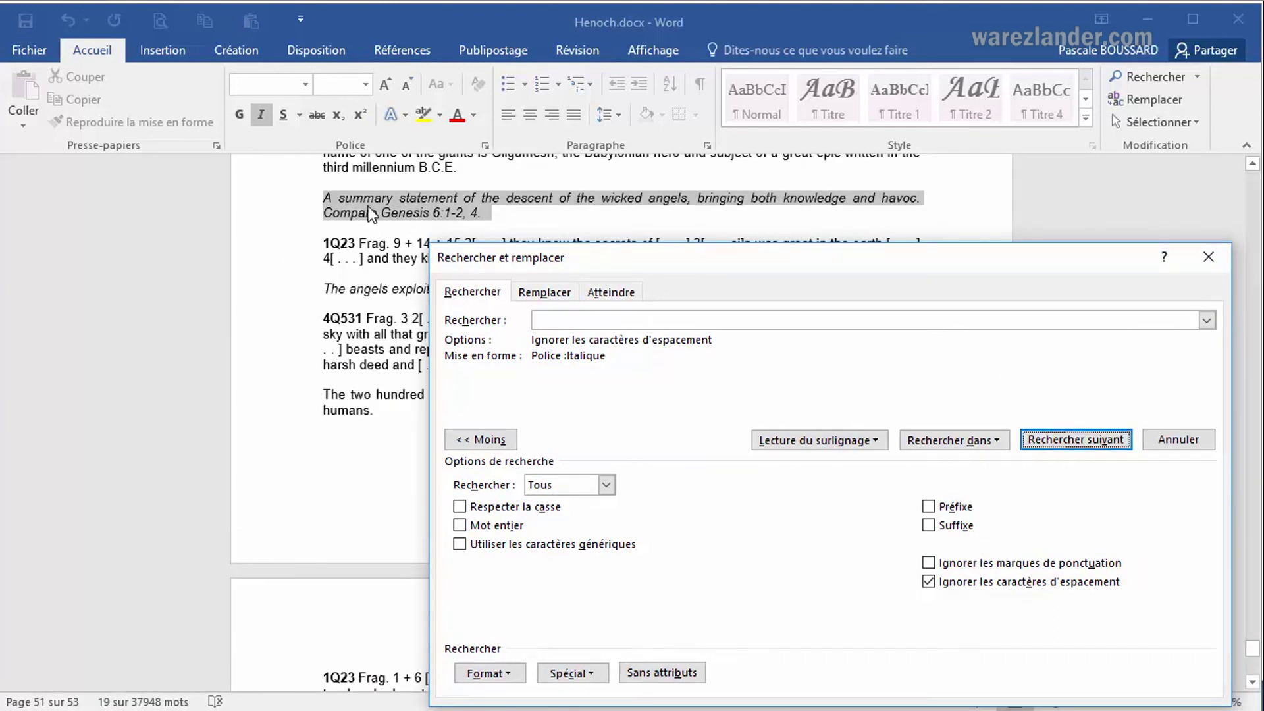
Turn off Ignorer les caractères d'espacement and find the next several italic passages, moving the dialog aside.
click(928, 581)
click(1051, 440)
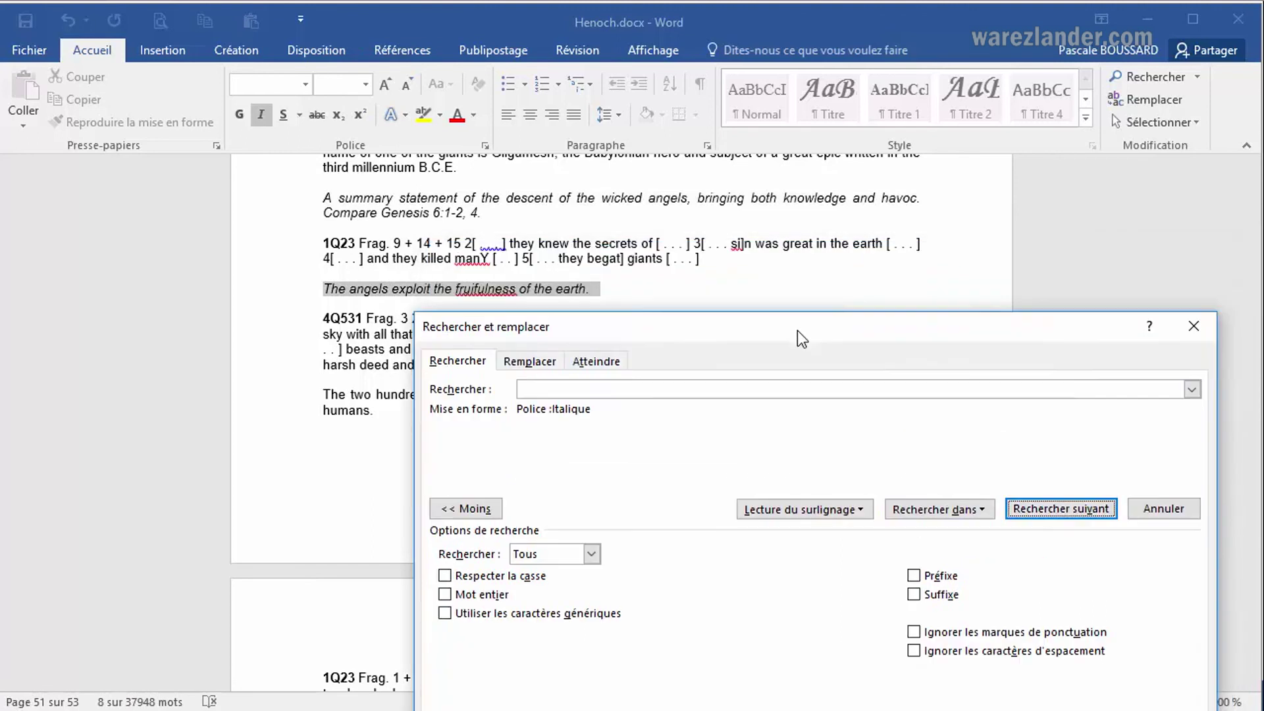
click(1020, 535)
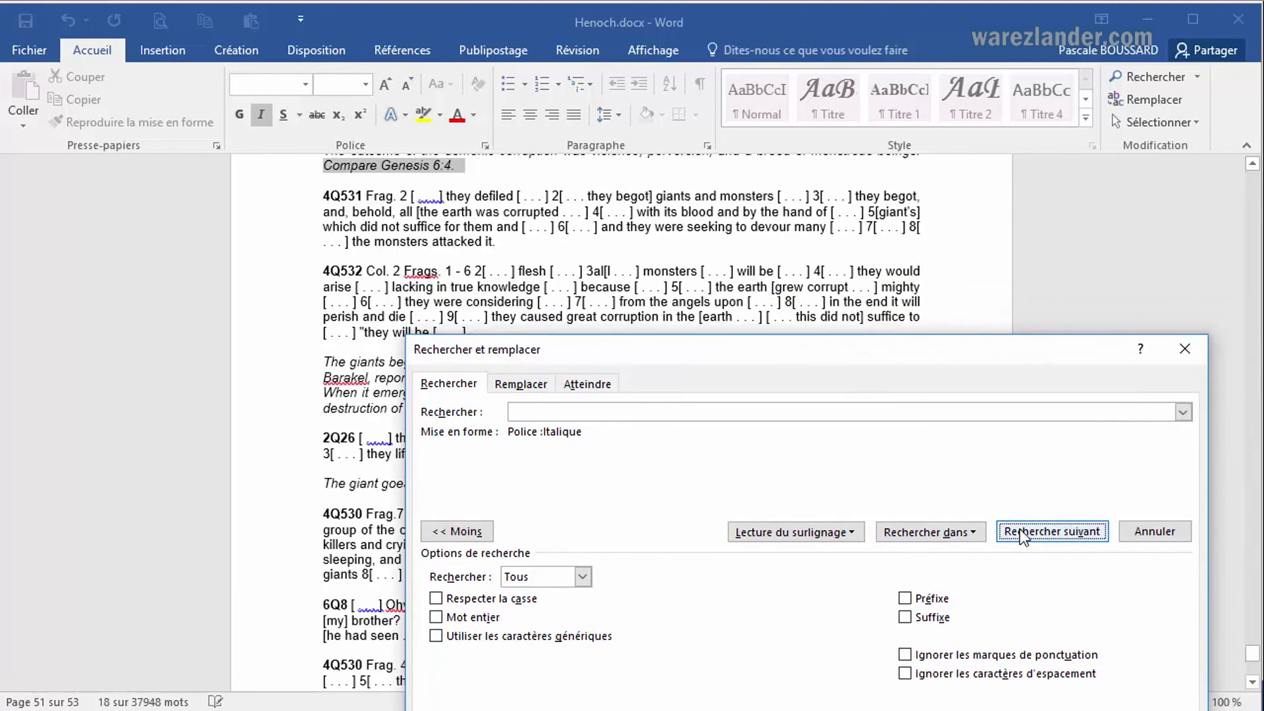
drag(831, 350, 853, 219)
click(1039, 398)
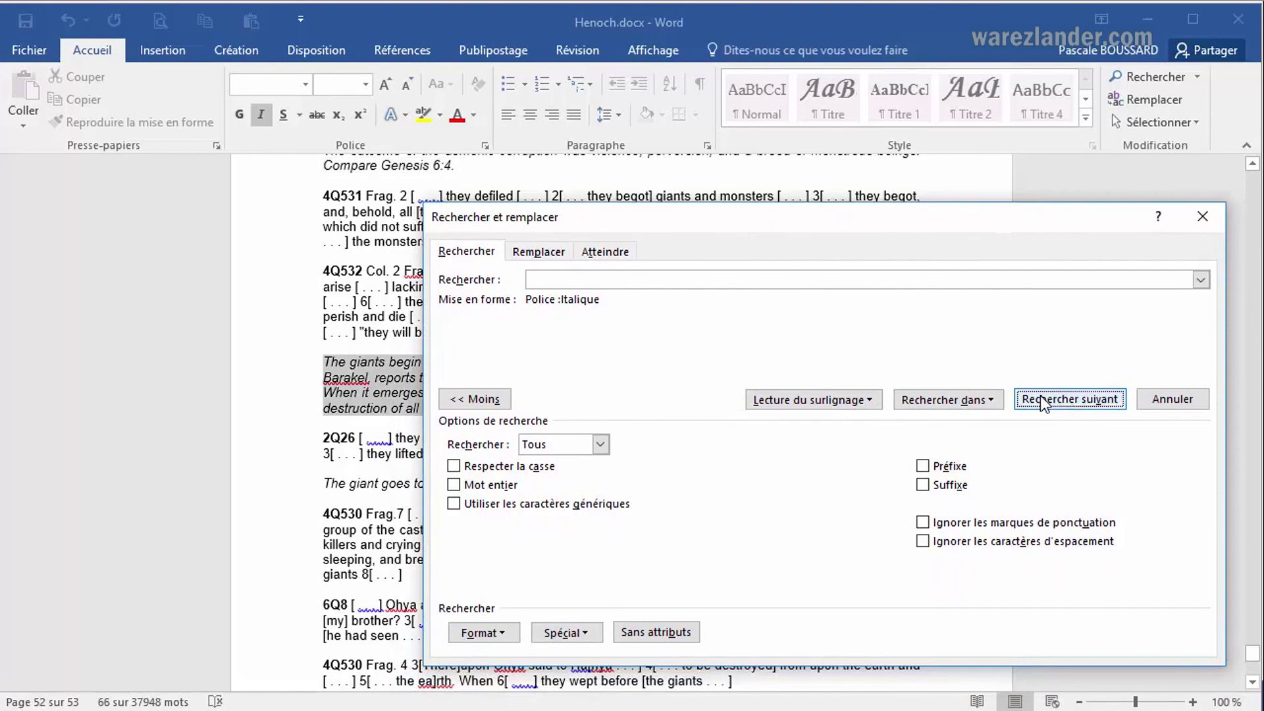
click(1037, 404)
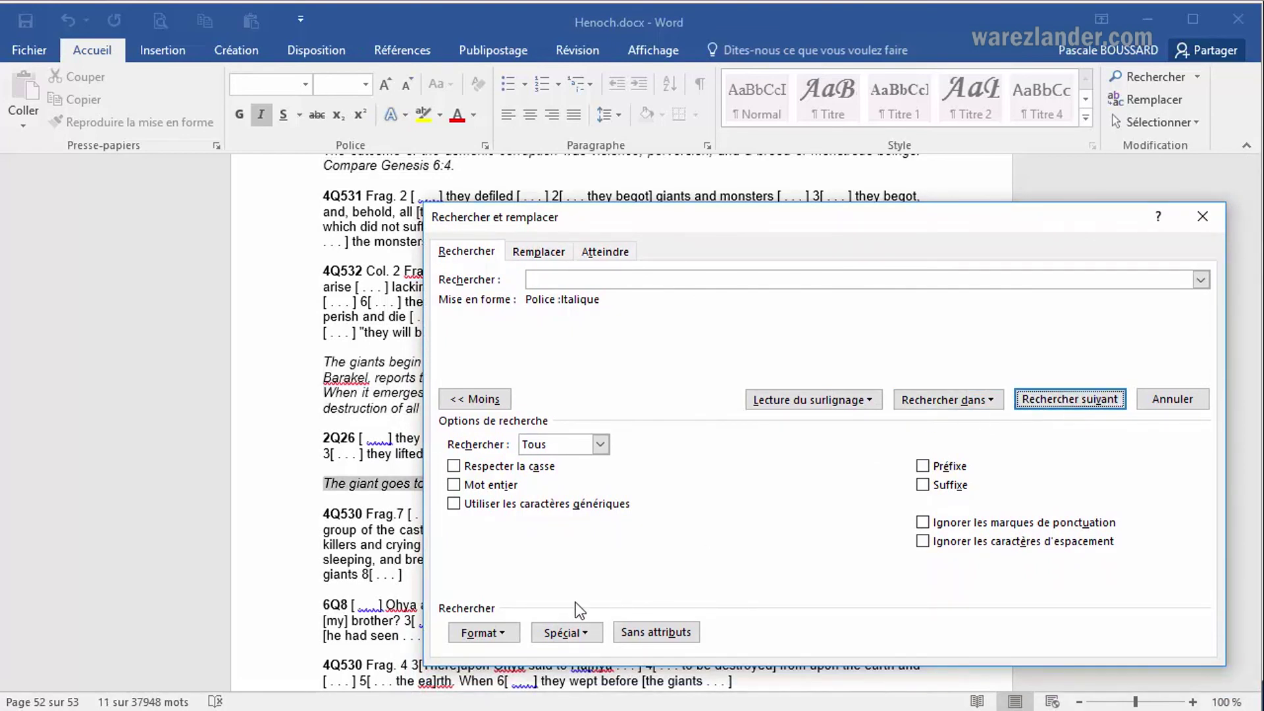
Add the paragraph alignment Justifié to the search's formatting criteria.
click(488, 633)
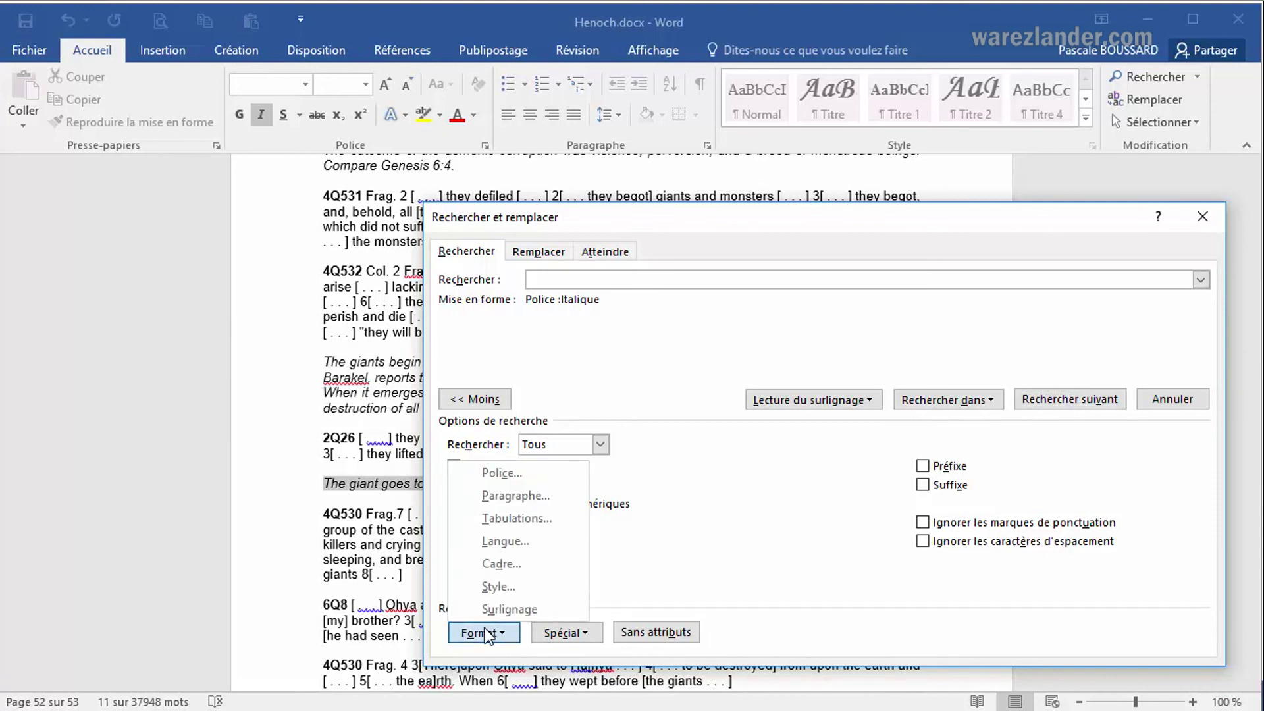
click(515, 497)
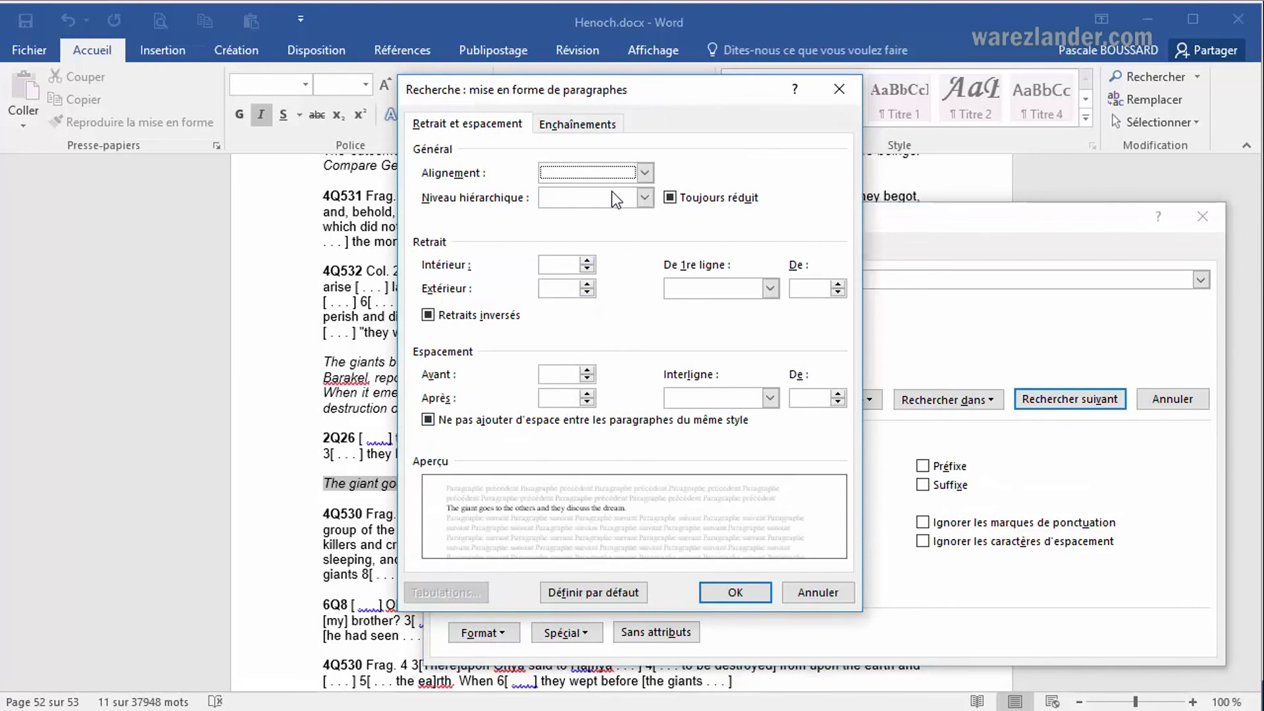
click(647, 174)
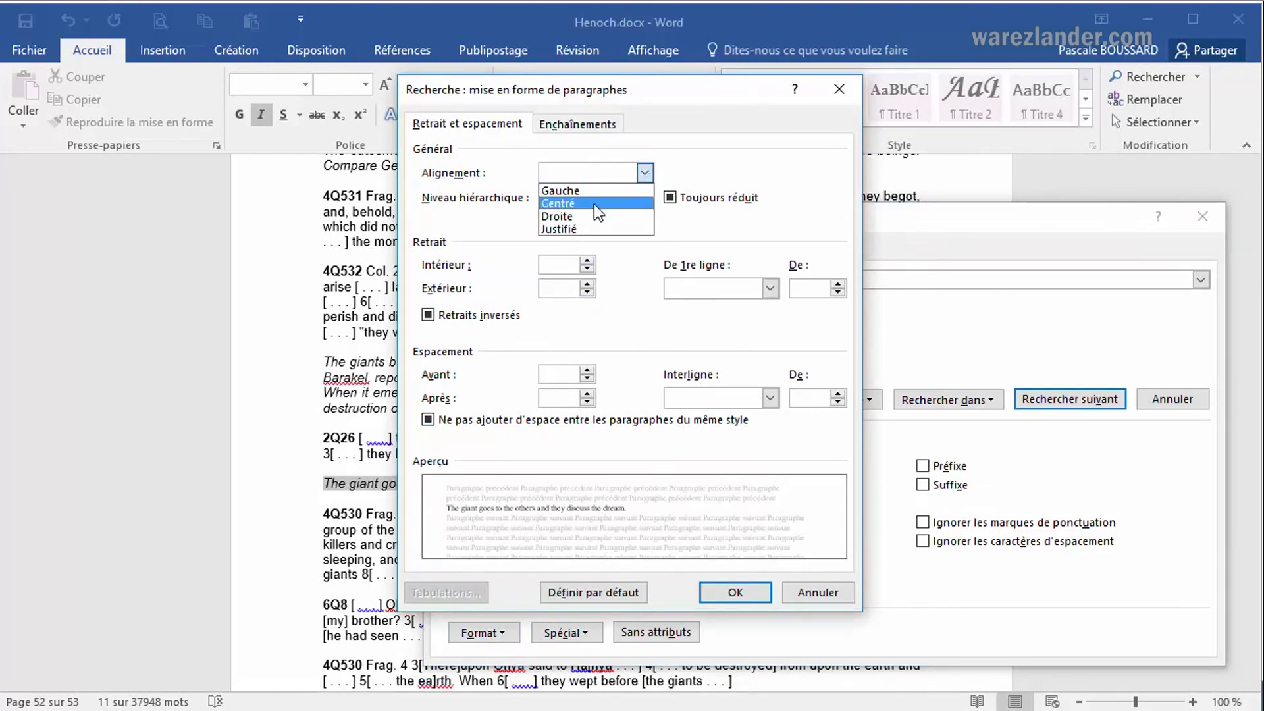
click(592, 229)
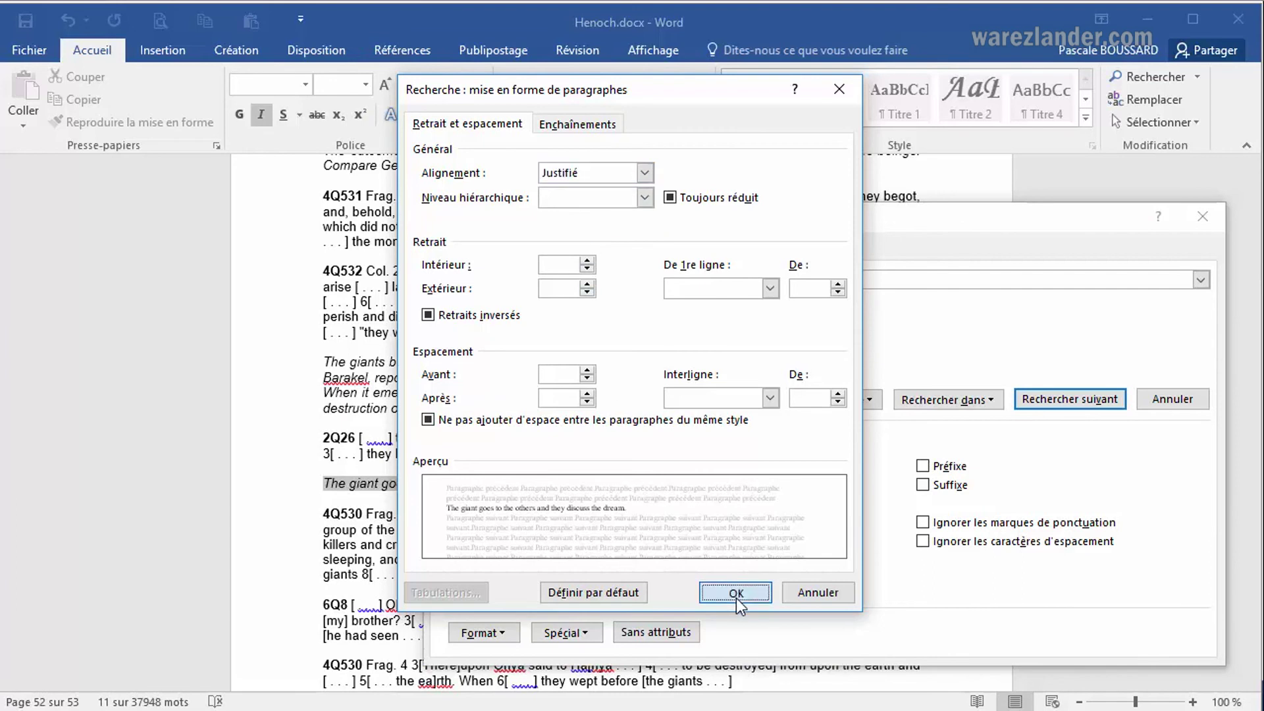
click(736, 594)
Step through the next passages that are both italic and justified.
click(1058, 397)
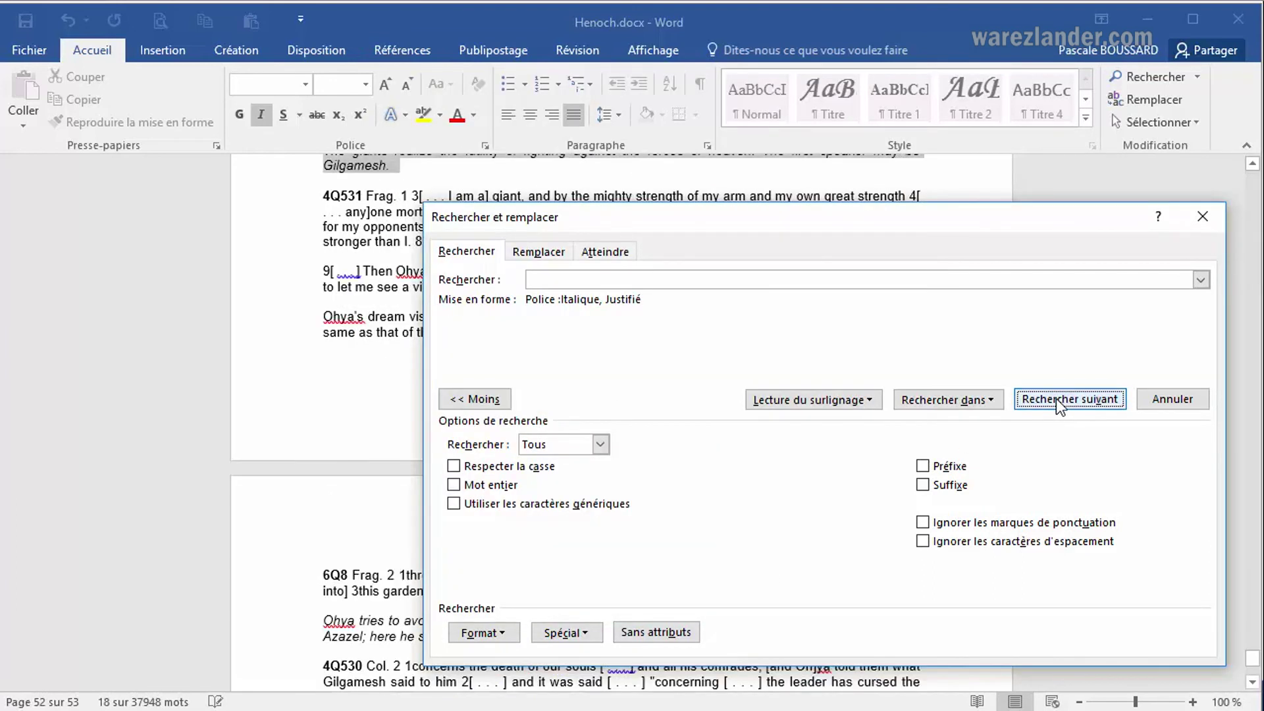
click(1045, 398)
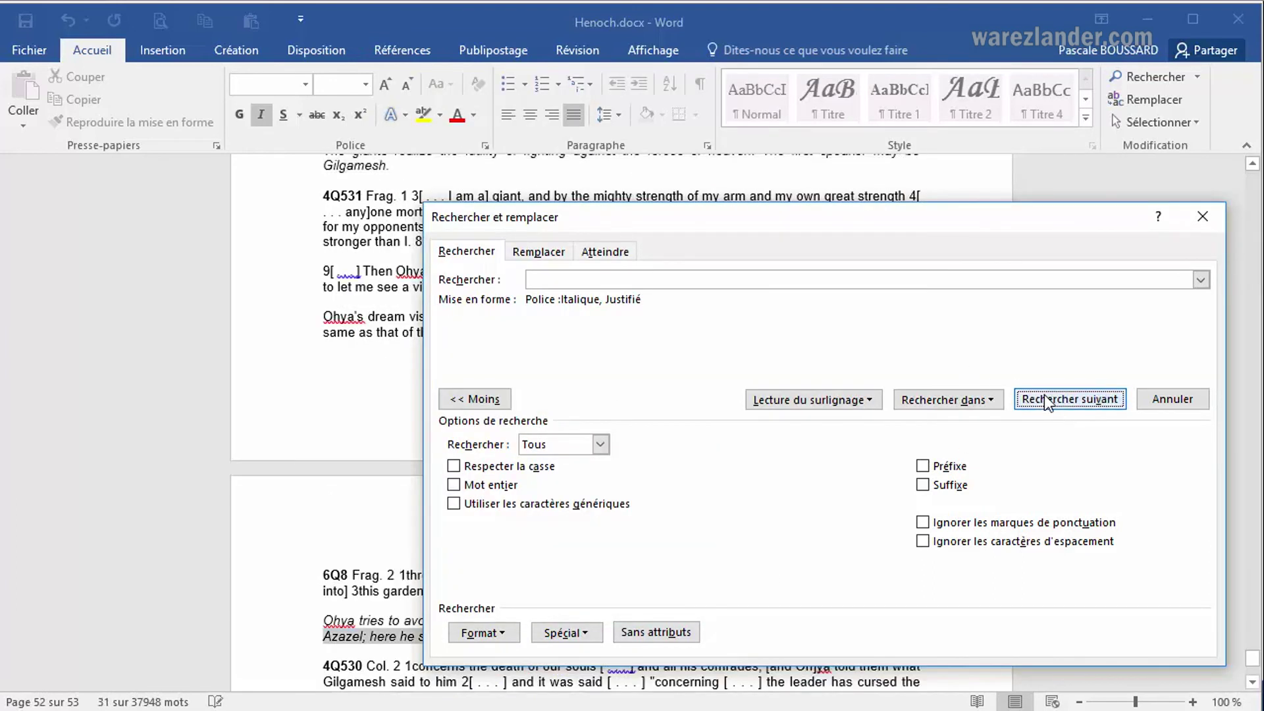
click(1044, 394)
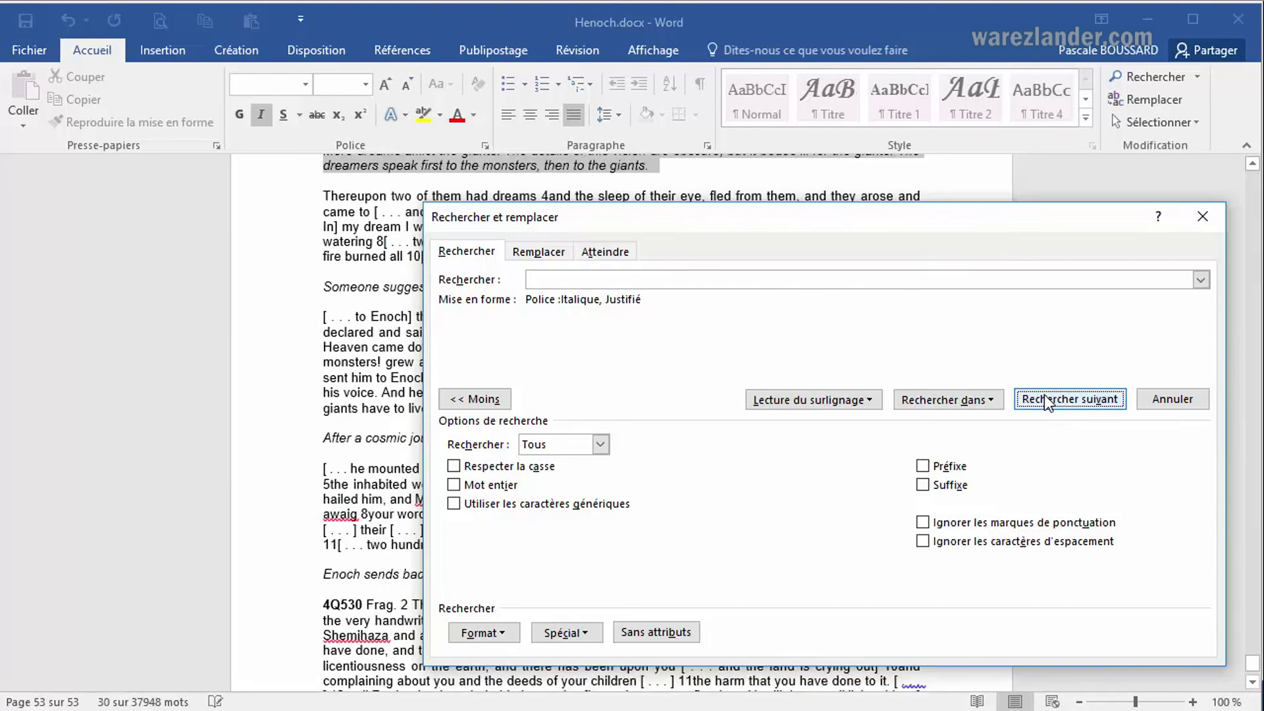
click(1043, 393)
click(1044, 394)
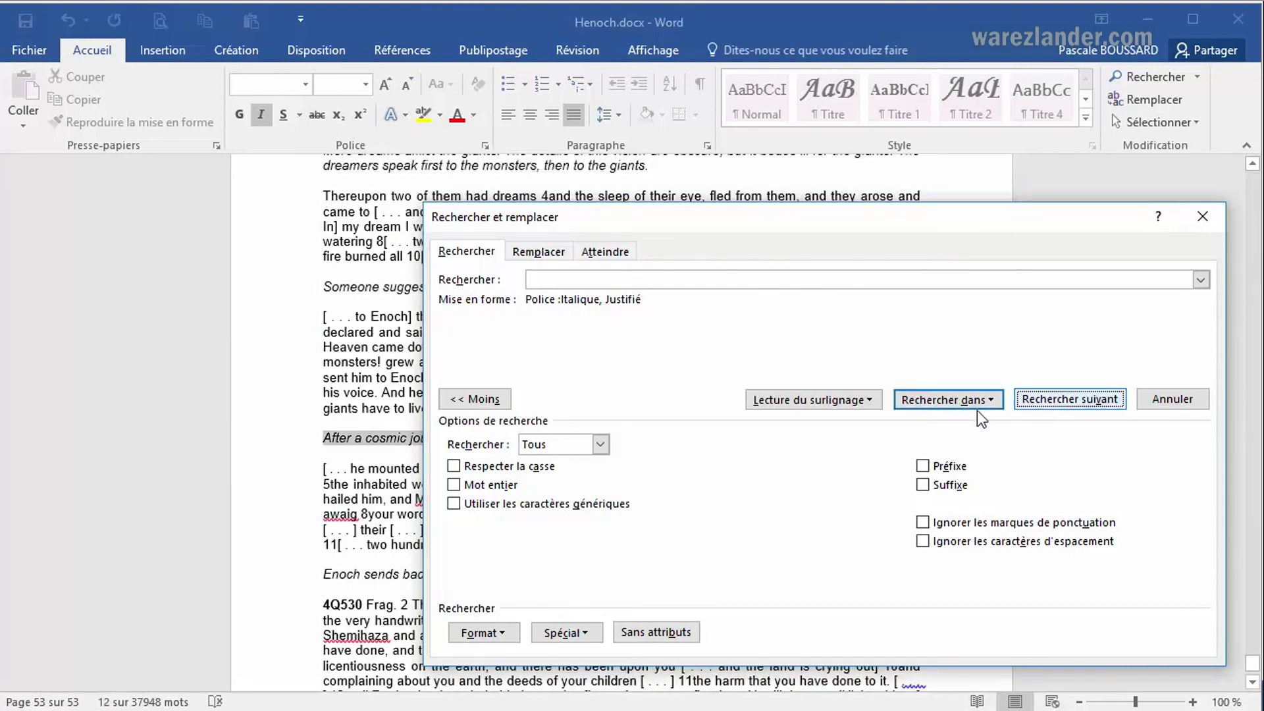
Remove the italic font style from the search criteria, keeping only the Justifié paragraph alignment.
click(484, 632)
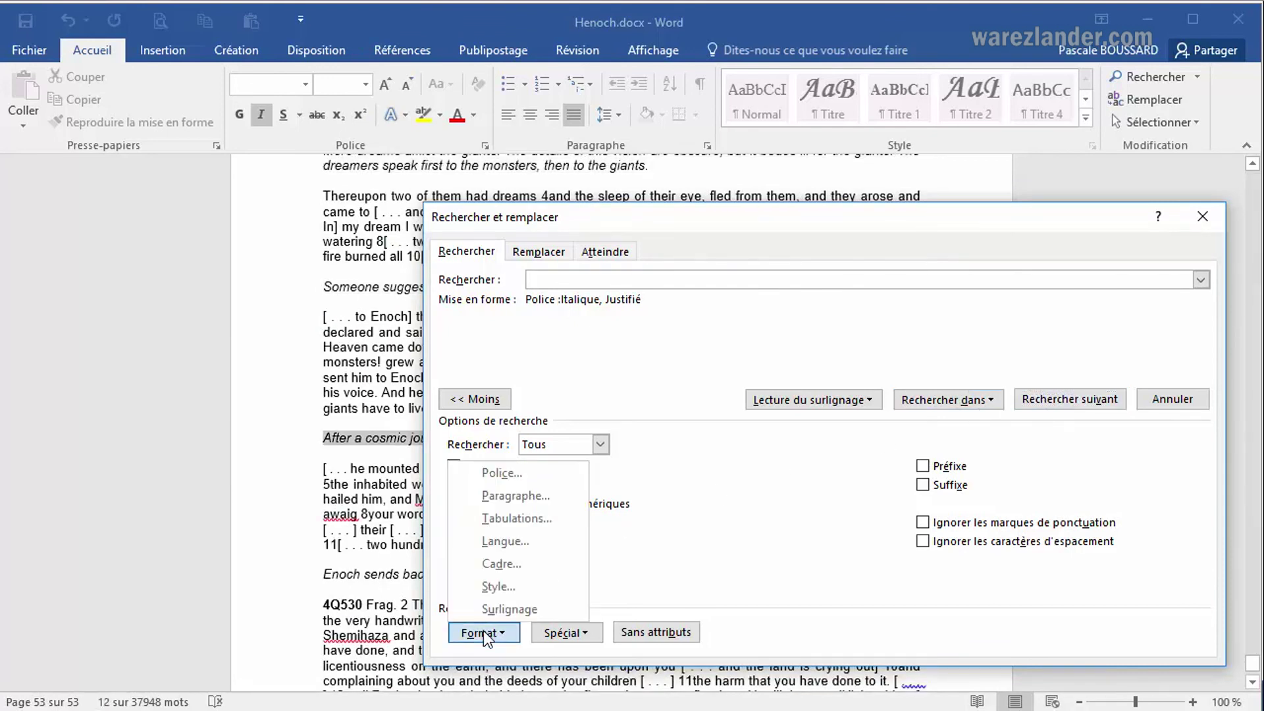
click(511, 474)
double_click(675, 262)
key(BackSpace)
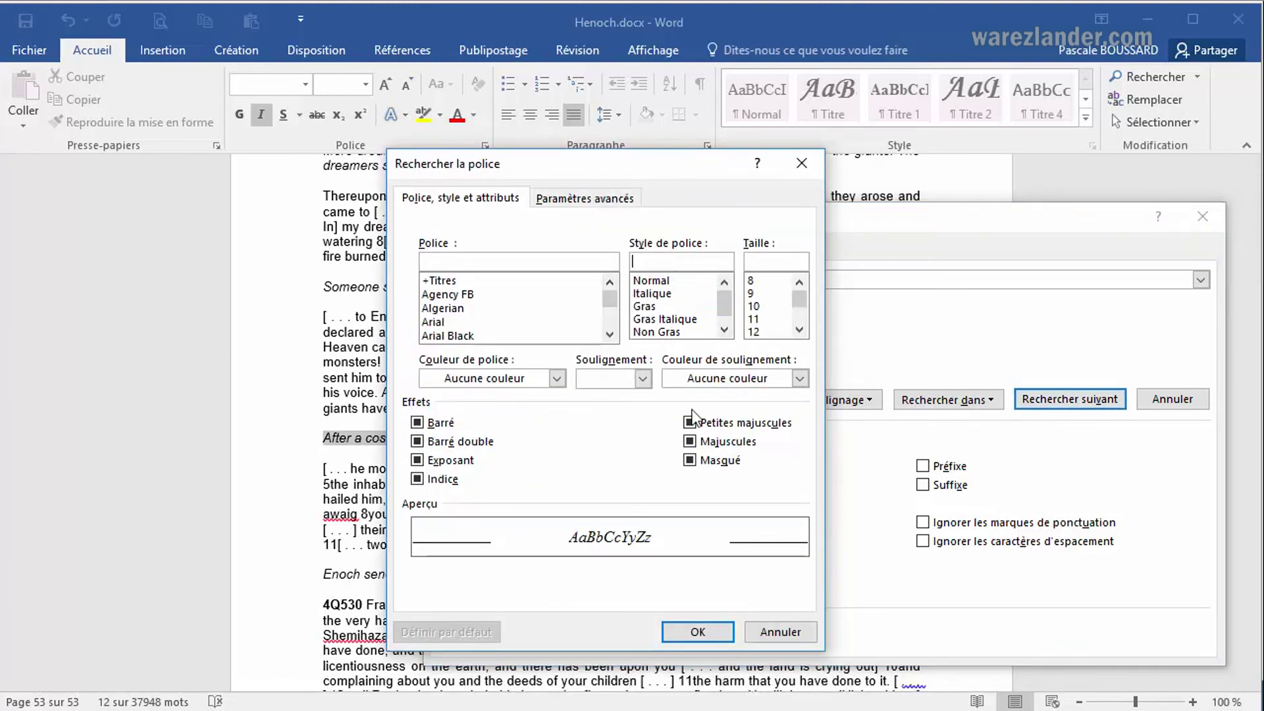
click(684, 630)
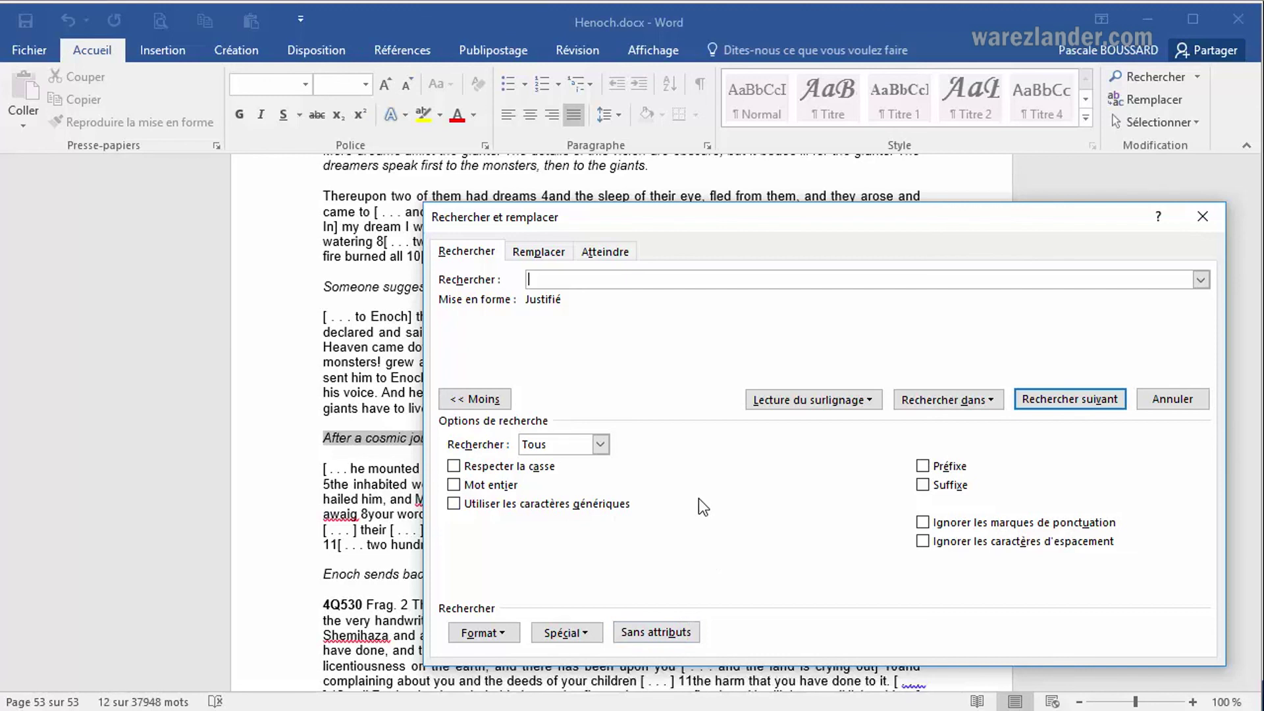
Step through the next four justified passages of the document.
click(1070, 399)
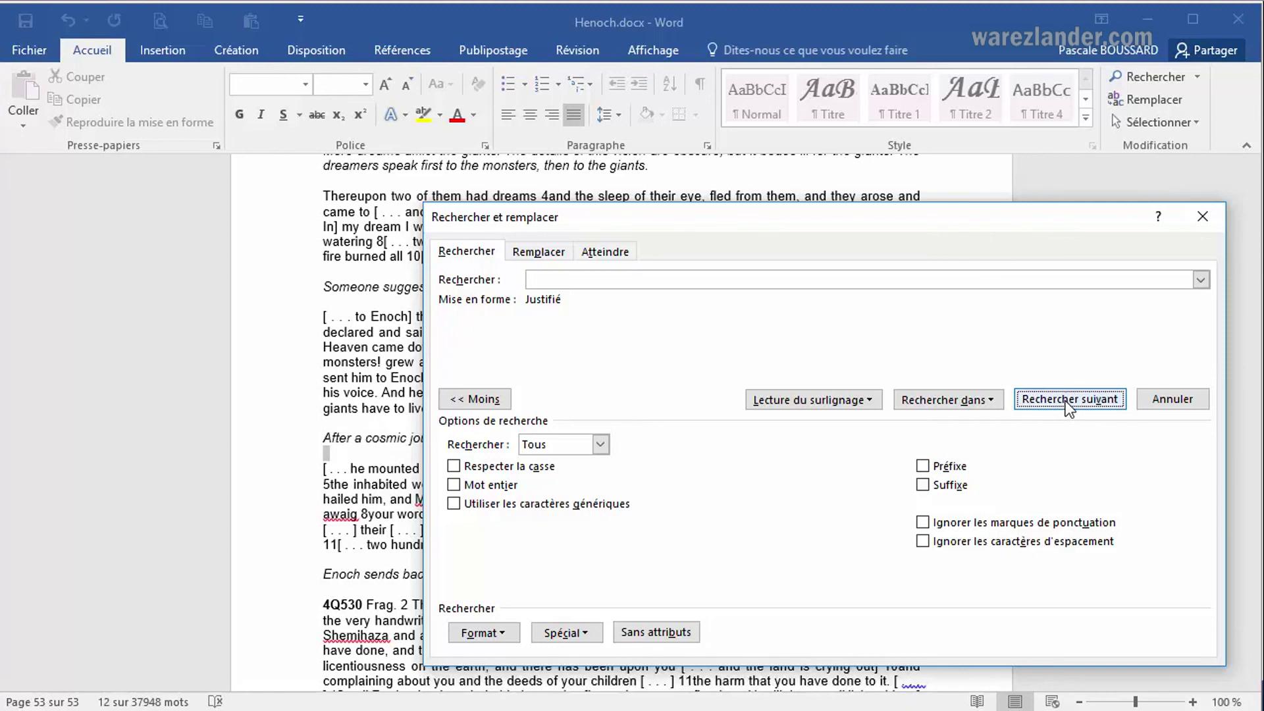
click(1069, 399)
click(1068, 399)
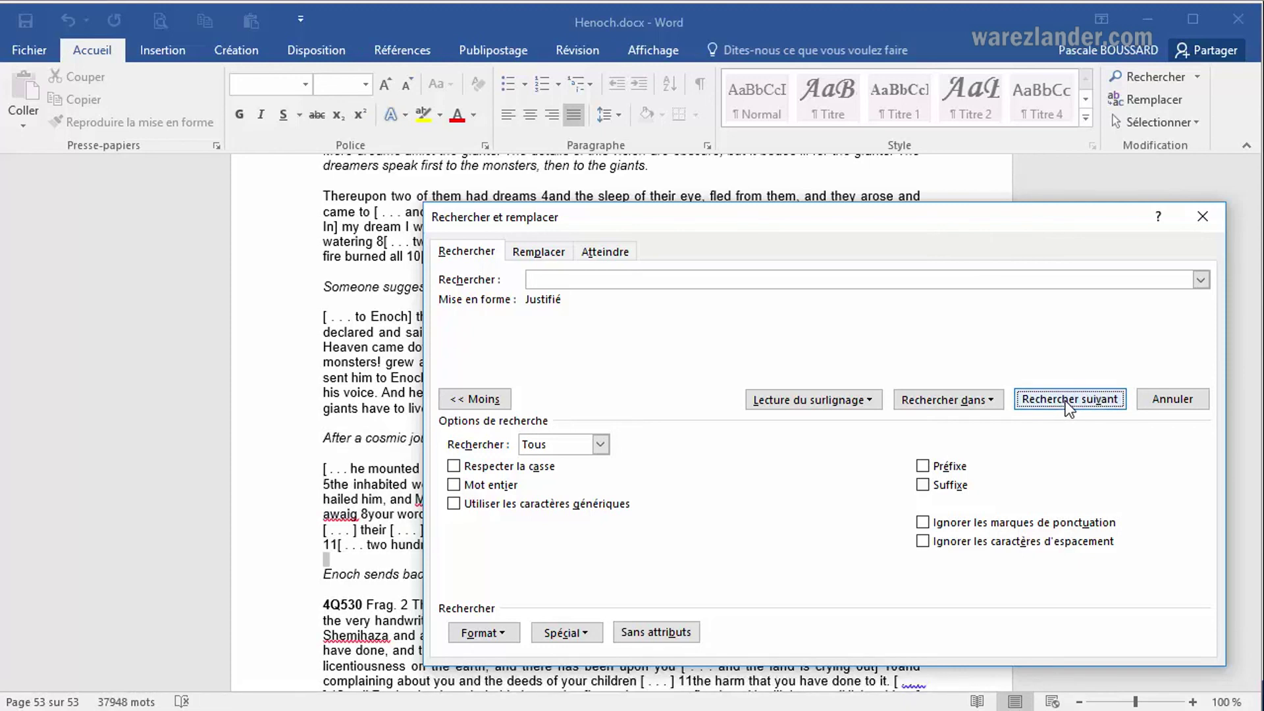
click(1067, 399)
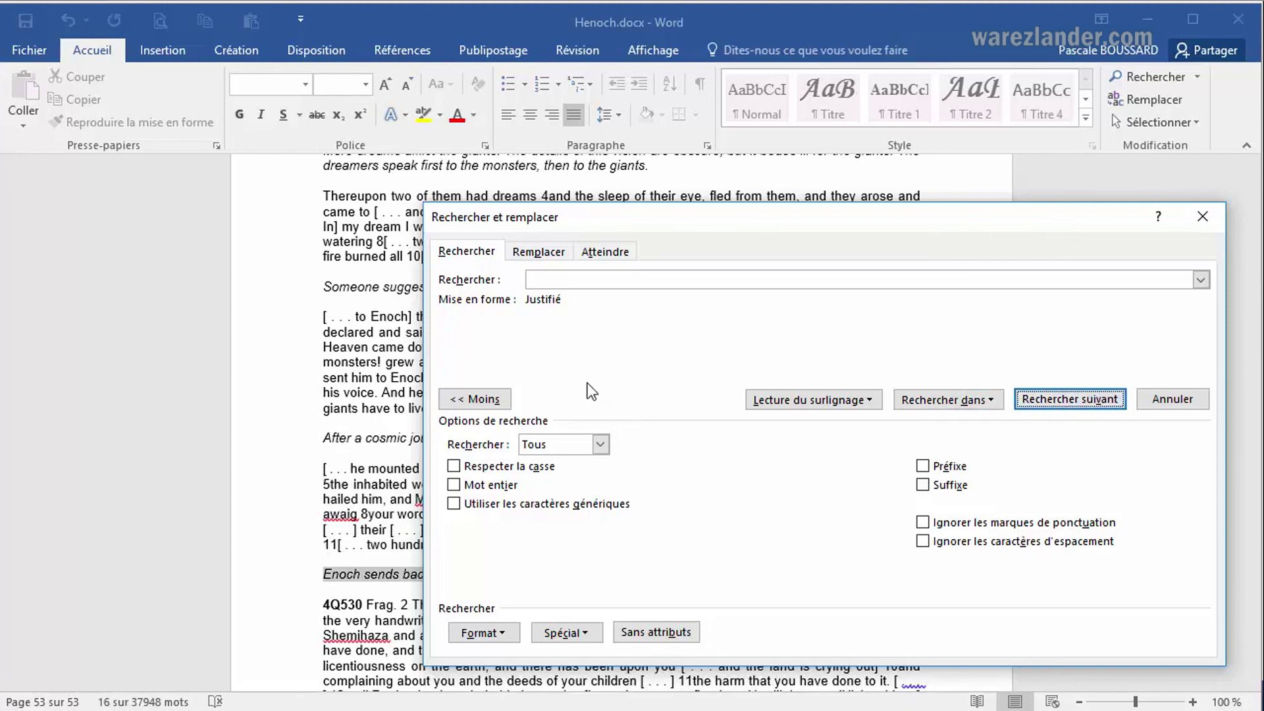
Set the paragraph alignment in the search's formatting criteria to Gauche.
click(482, 632)
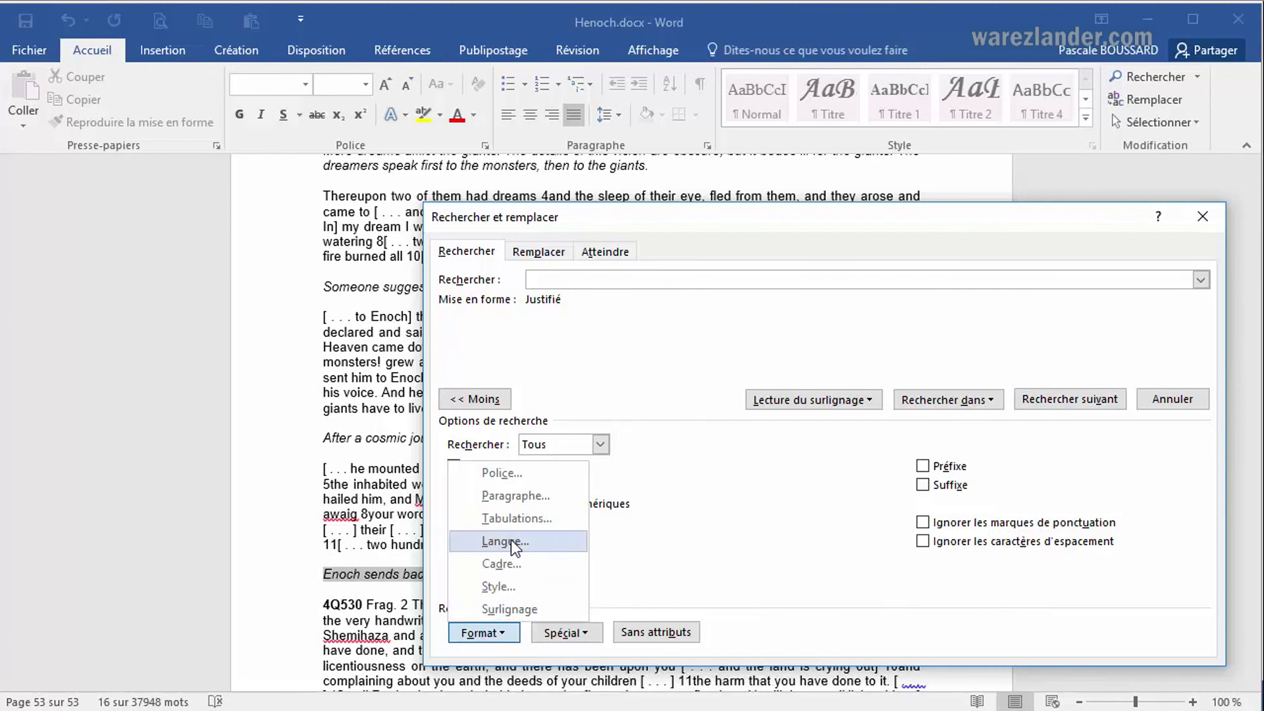
click(530, 497)
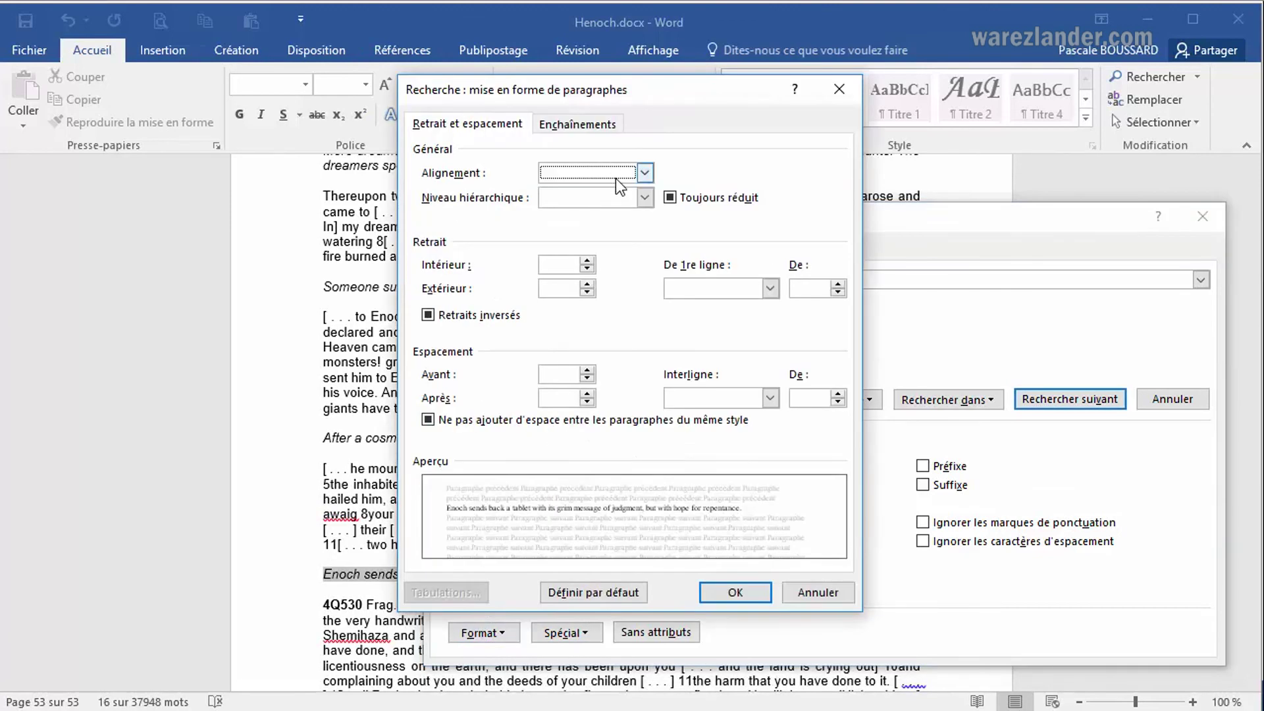
click(645, 174)
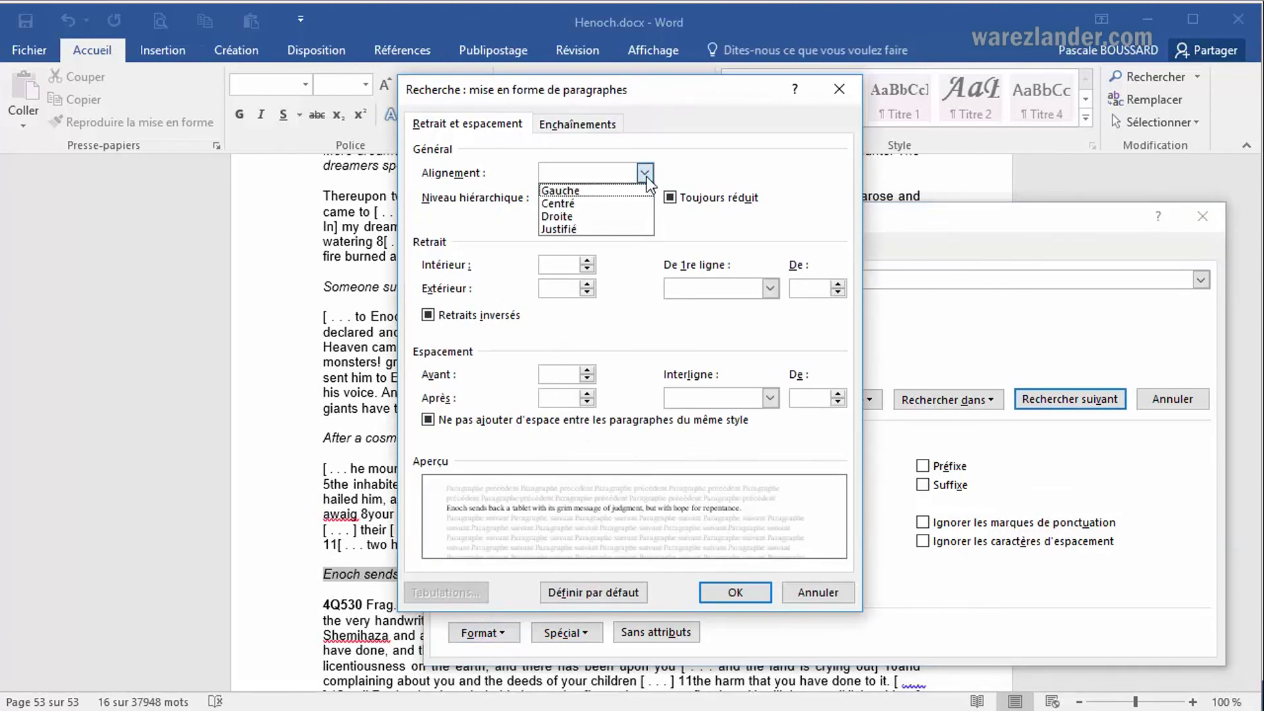
click(599, 193)
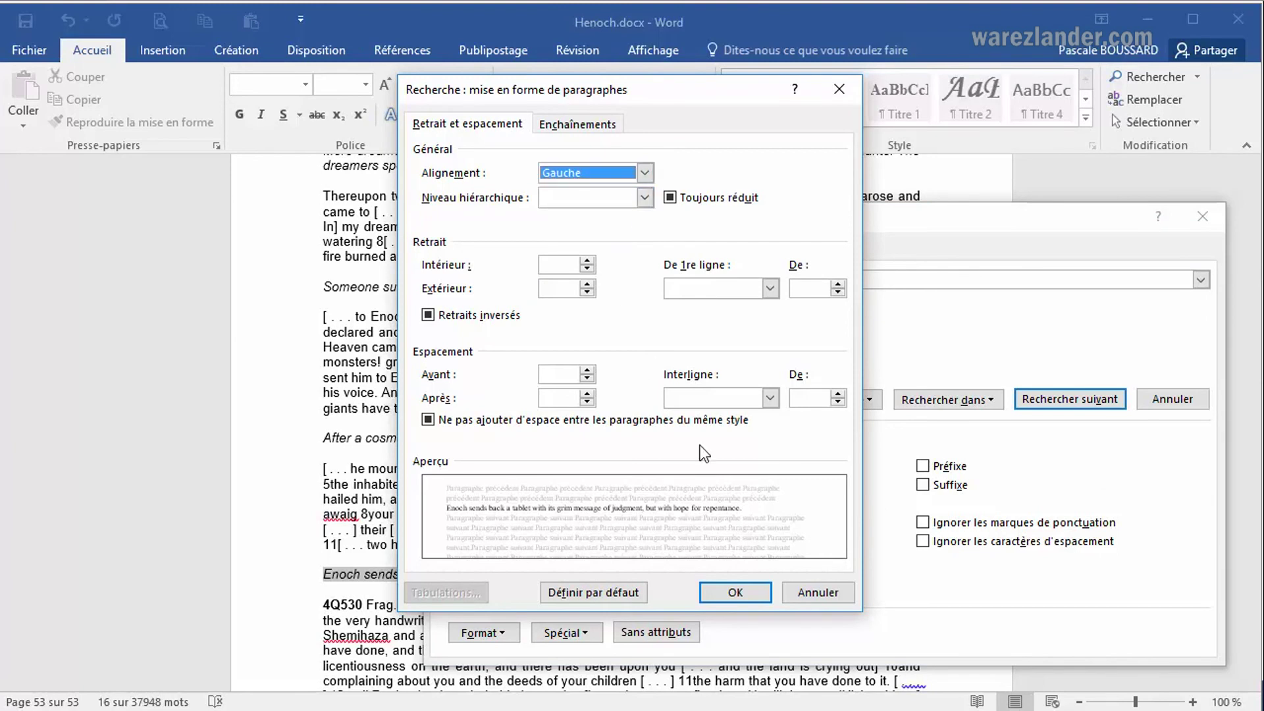
click(754, 591)
Find the next left-aligned passages near the document's end and continue the search from its beginning, repositioning the dialog.
click(1087, 399)
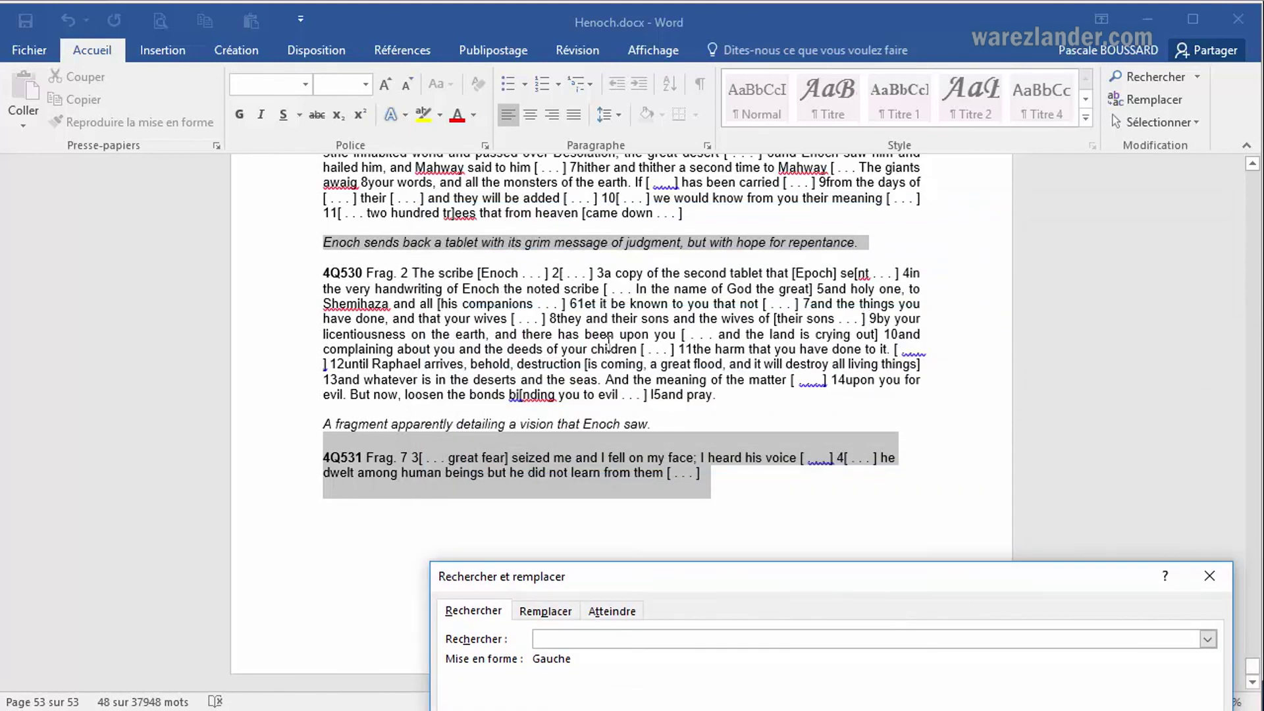
drag(798, 583, 793, 197)
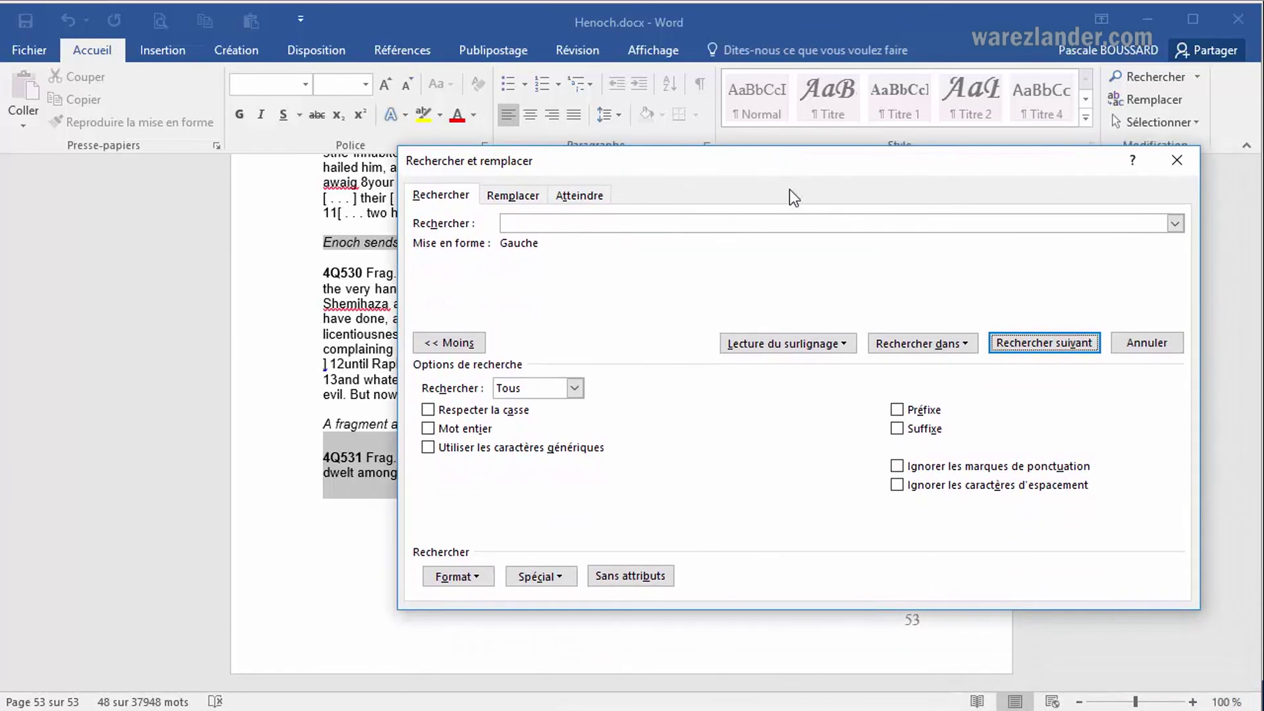
click(1053, 344)
click(1053, 344)
click(1053, 343)
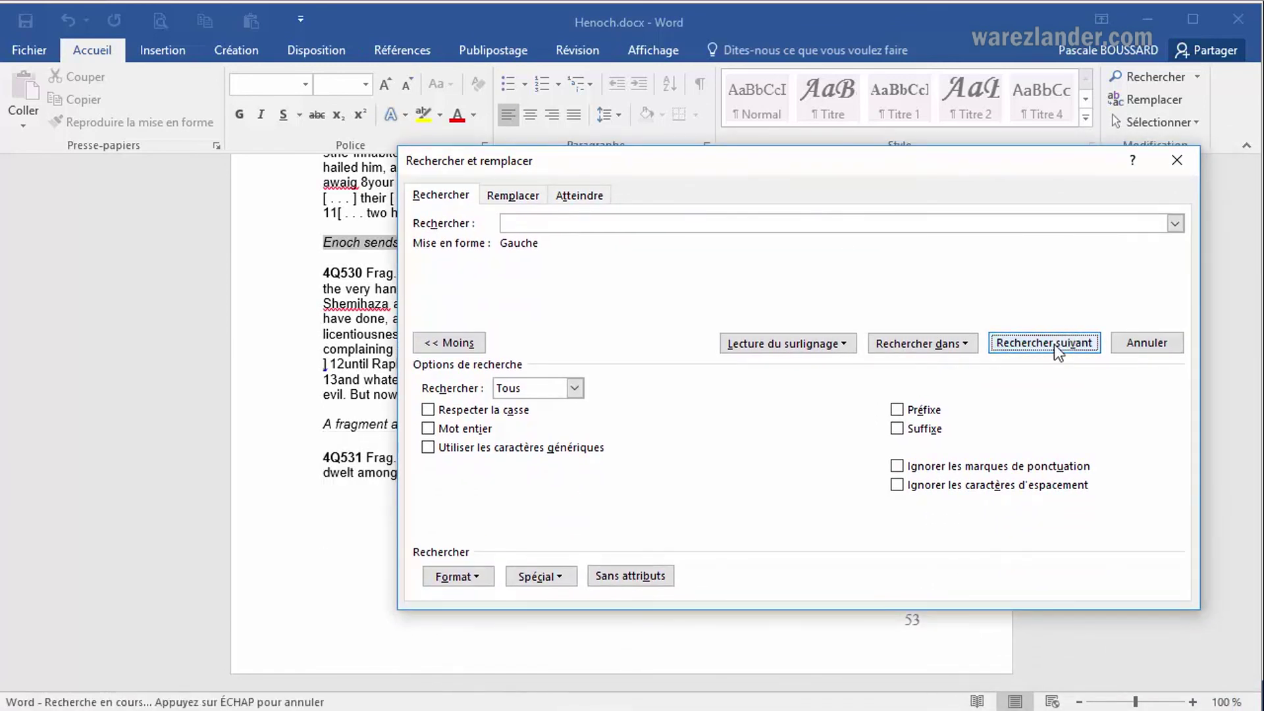
click(1053, 344)
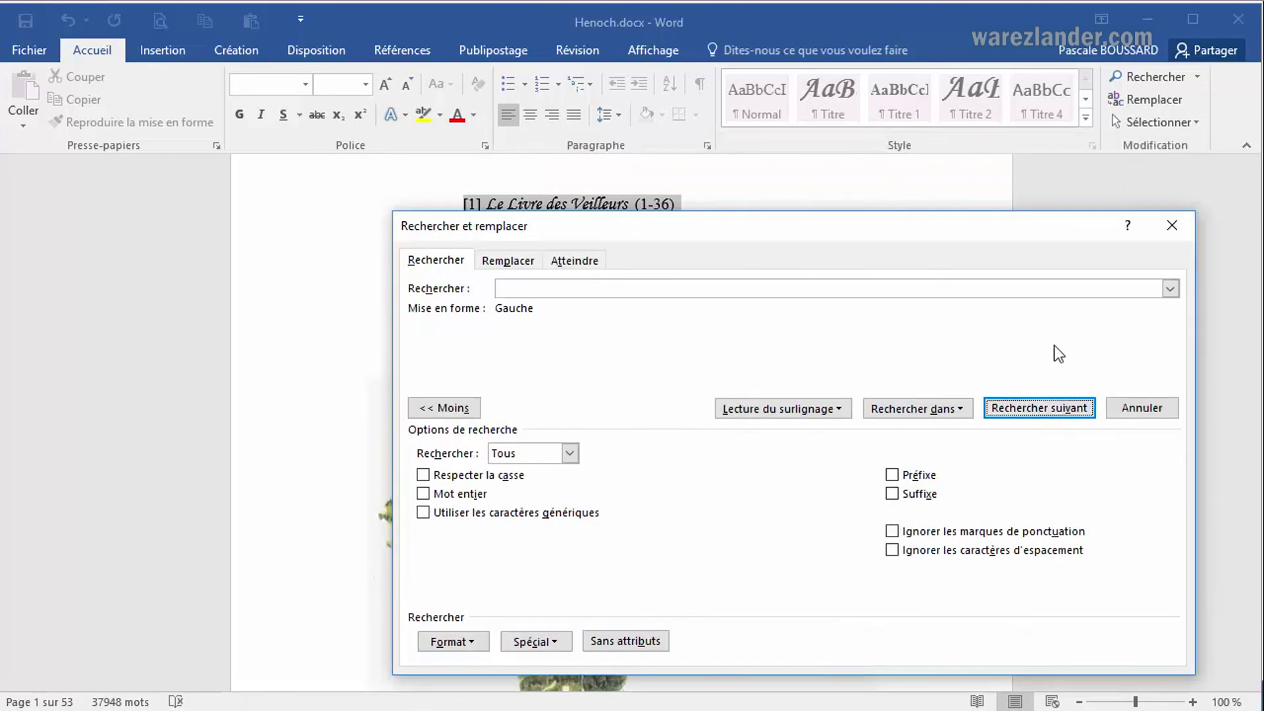
Step through the left-aligned lines in the list of books on page 1, moving the dialog below the matches.
drag(902, 234, 922, 298)
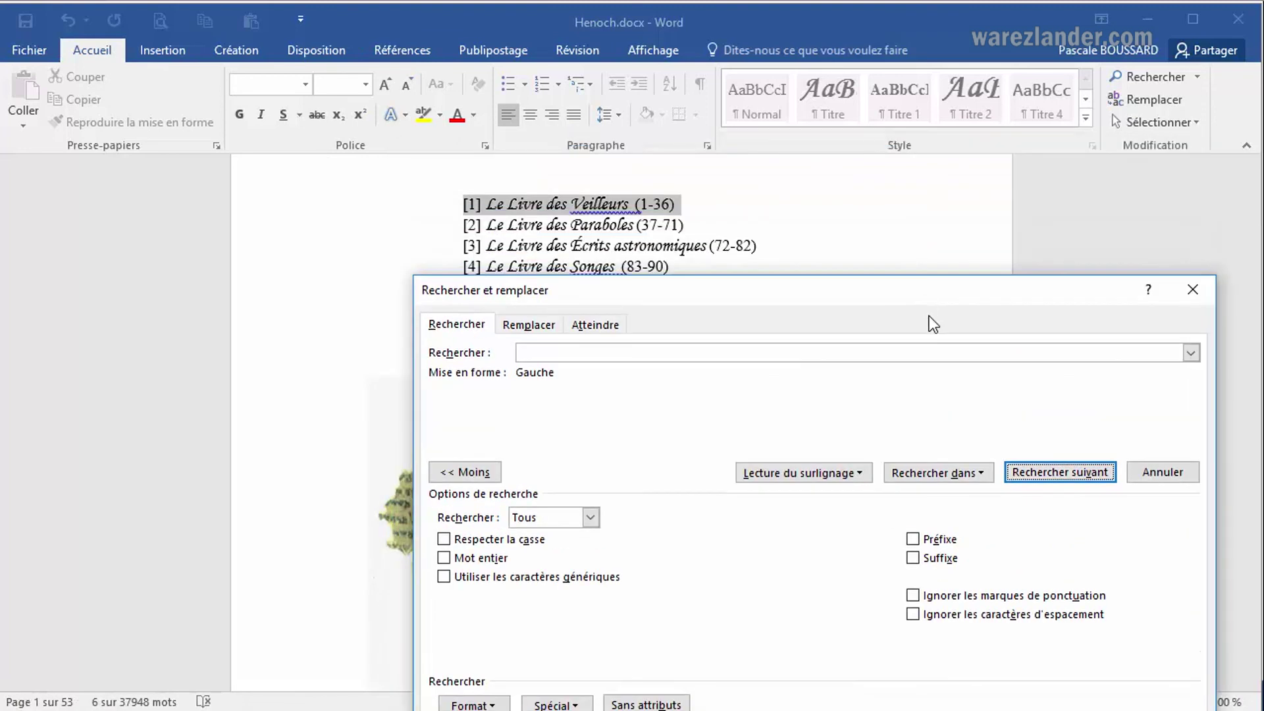
click(1043, 477)
click(1045, 477)
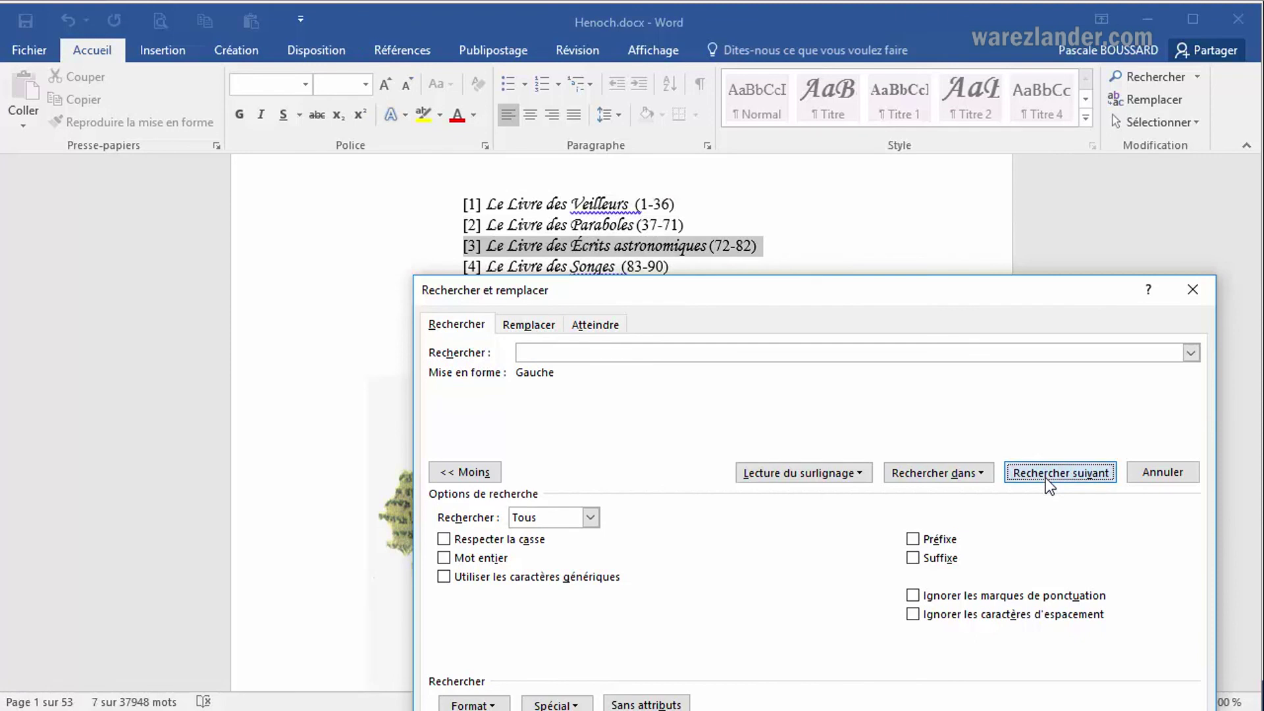
click(1046, 478)
click(1047, 424)
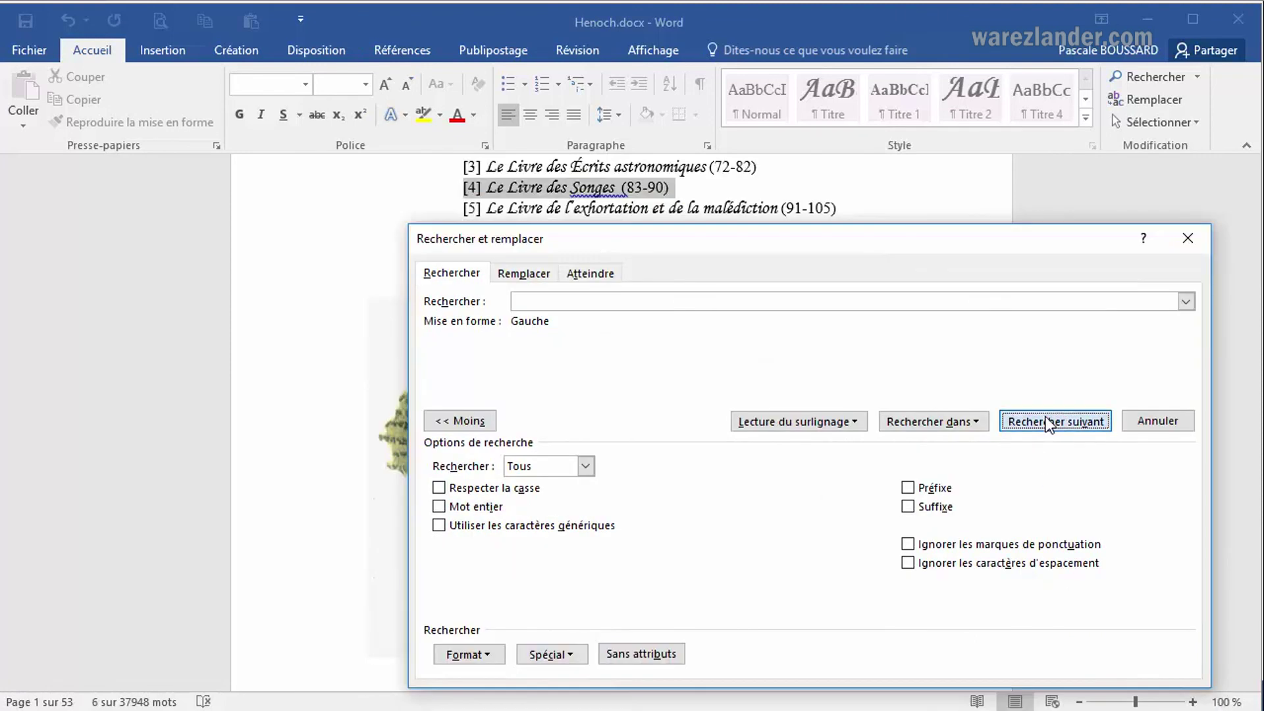
click(1045, 421)
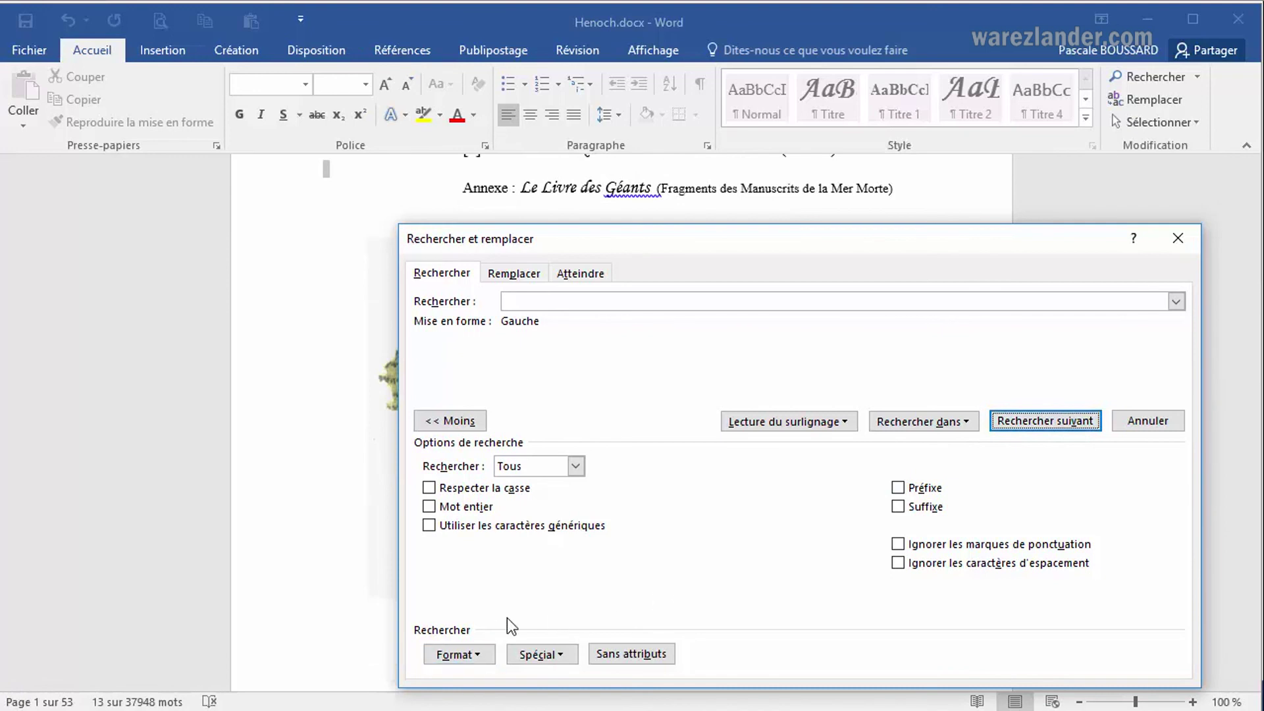
click(464, 655)
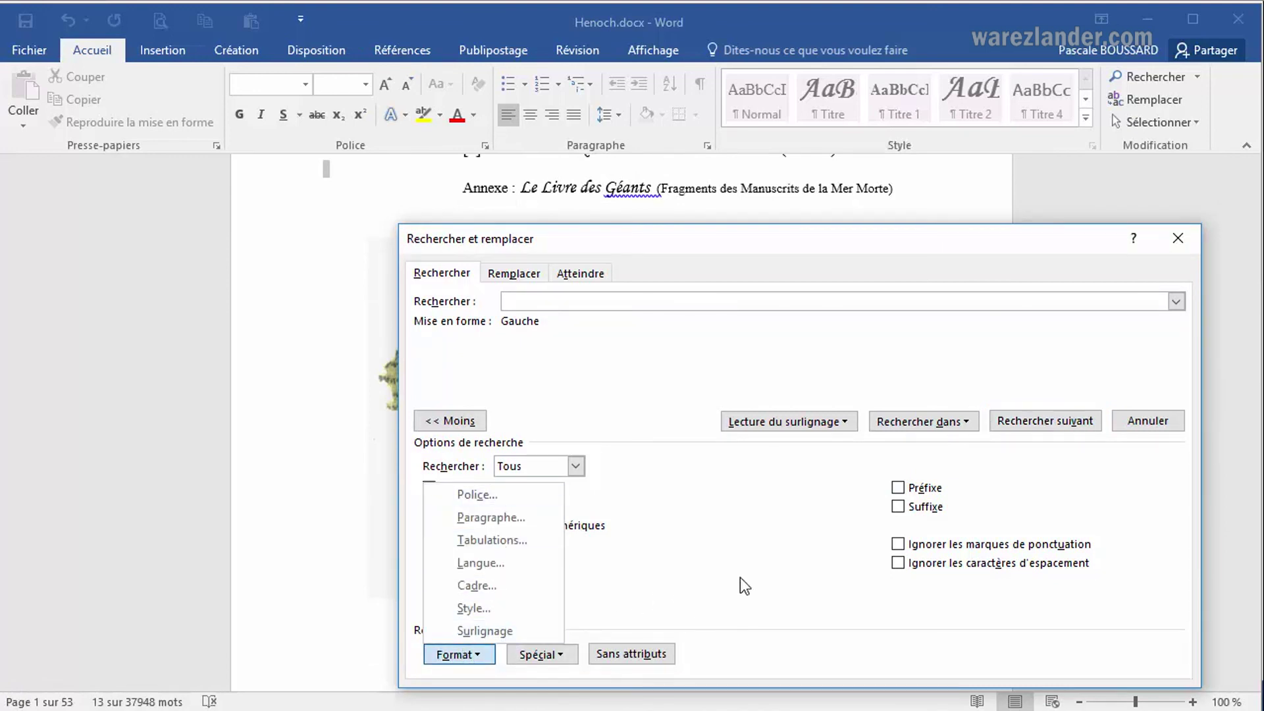
click(805, 515)
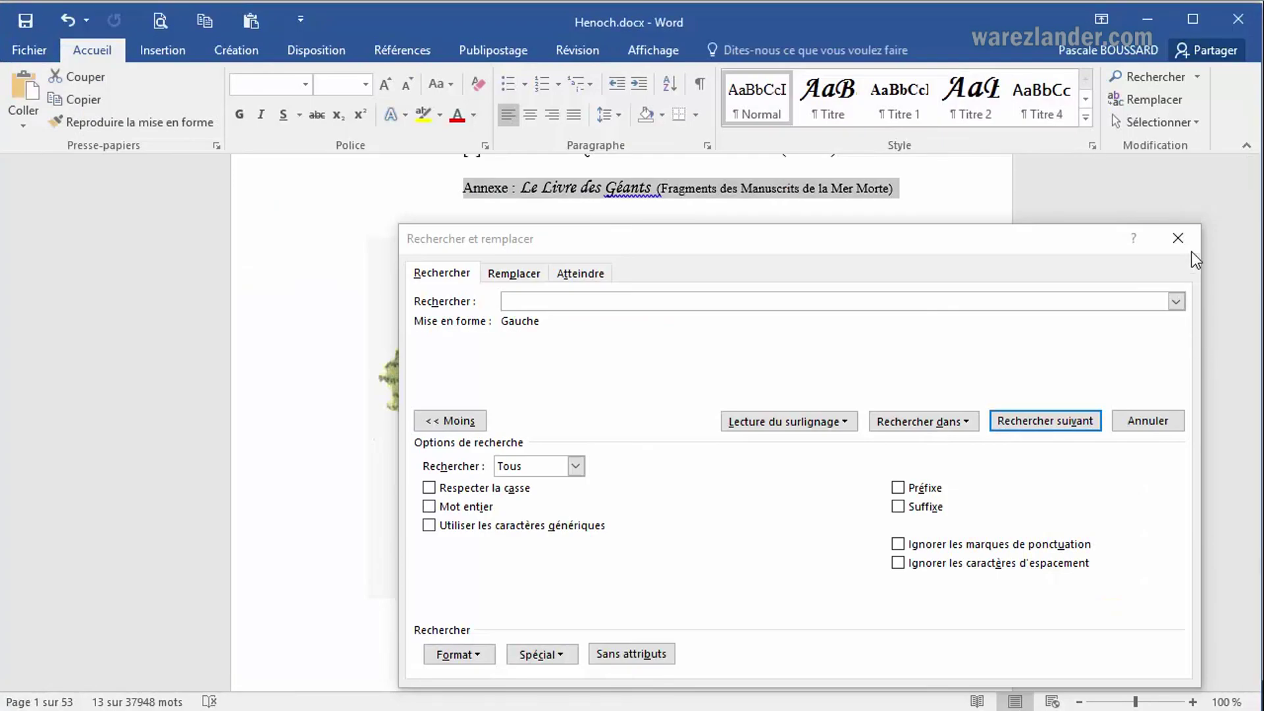
Close the search dialog, then reopen the advanced search and switch it to replacing text.
click(1174, 240)
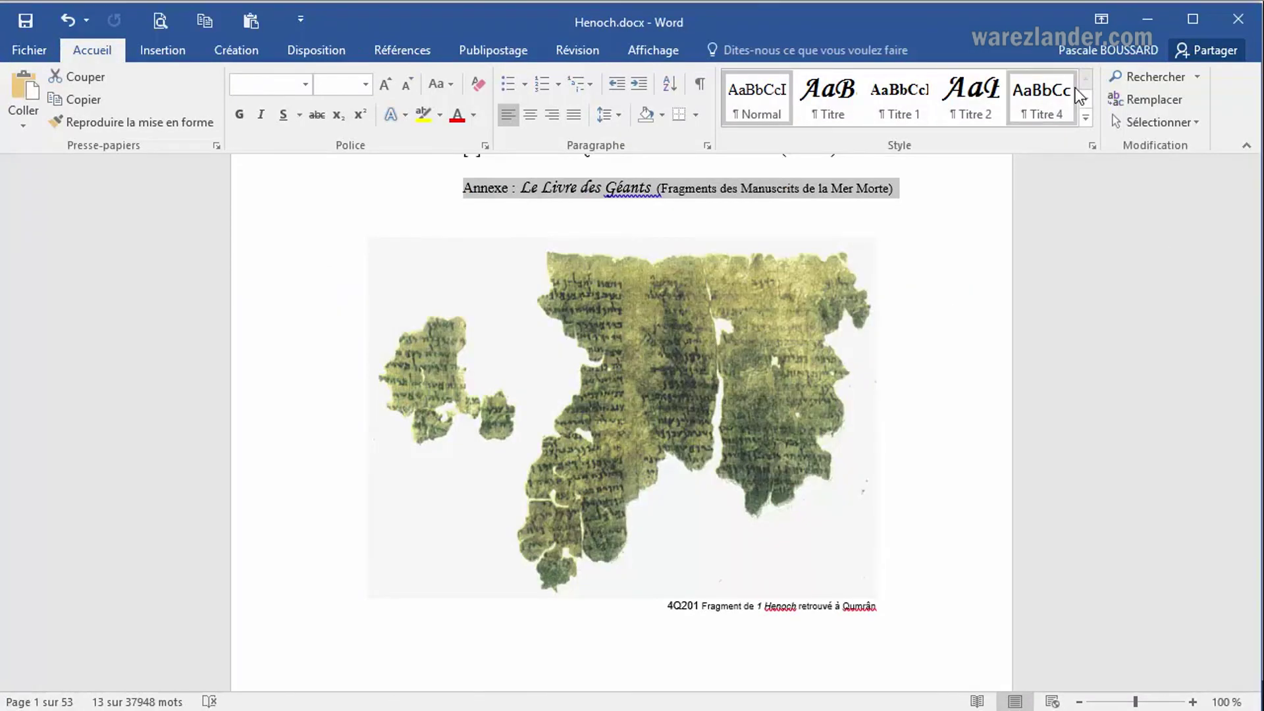
click(1199, 77)
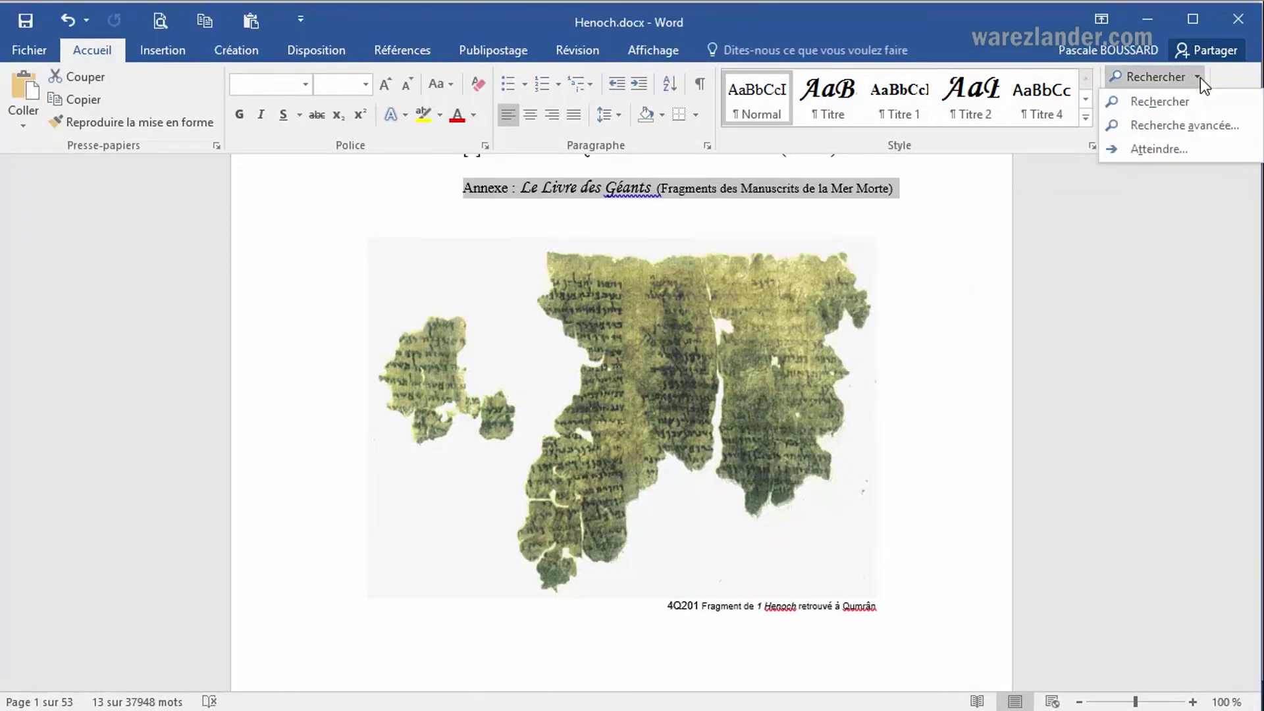
click(1198, 124)
click(526, 279)
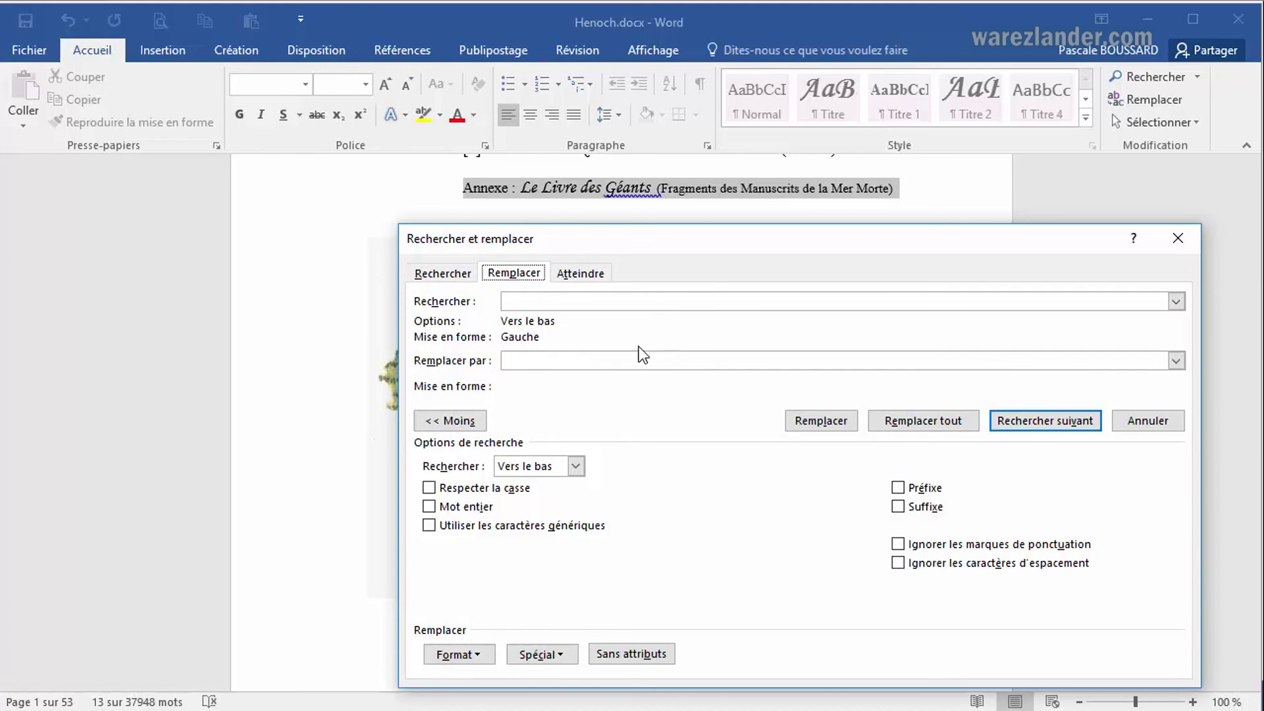
Enter montagne as the text to find and vallée as its replacement.
click(536, 301)
text(montagne)
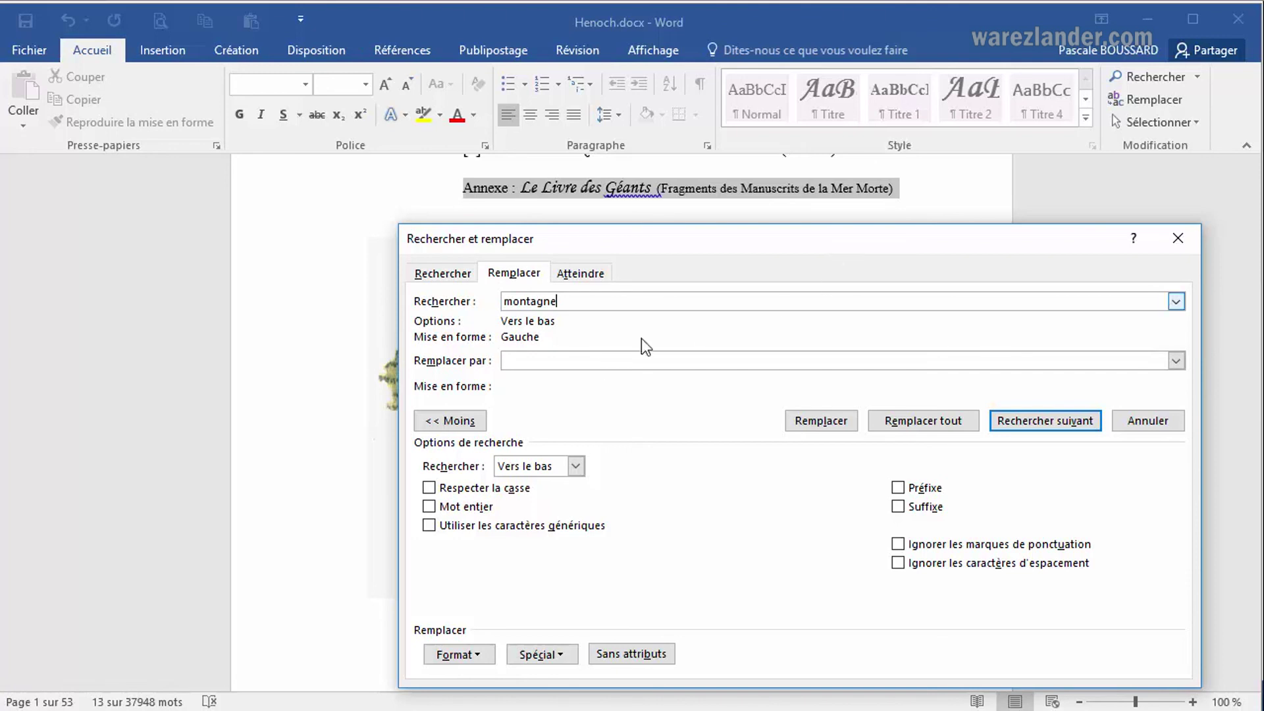
click(601, 362)
text(vallée)
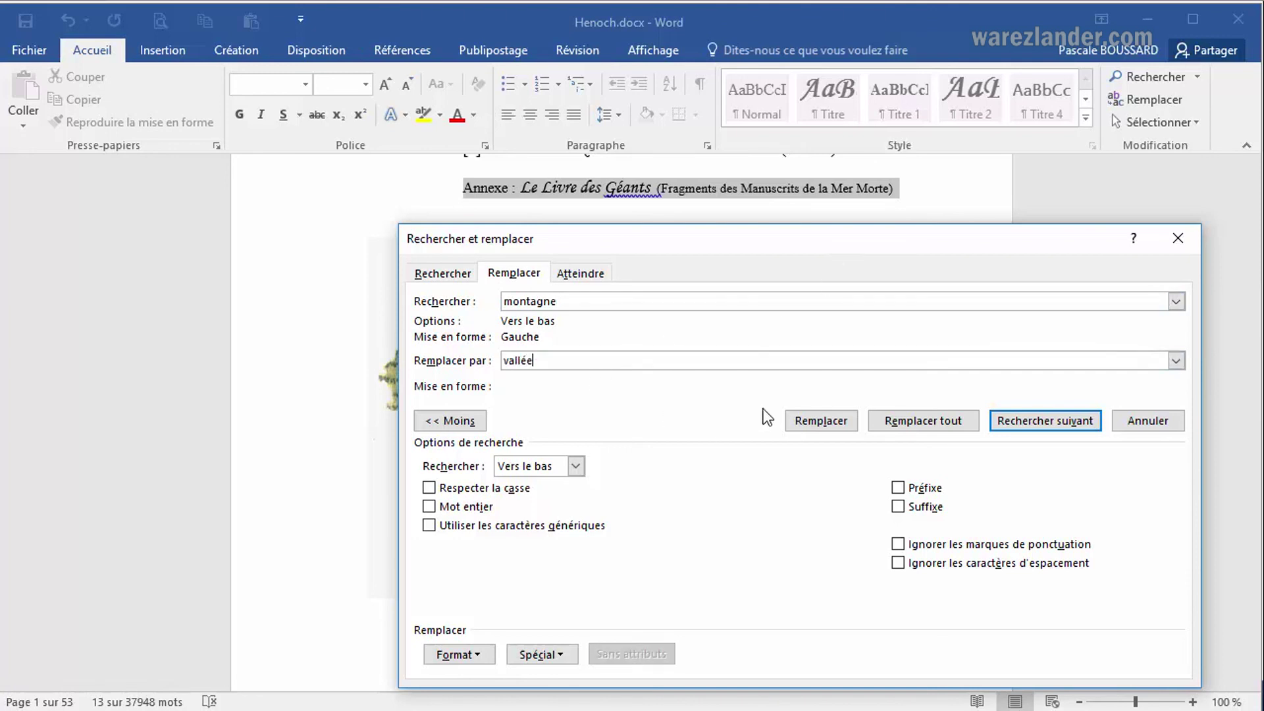
Search for montagne with left alignment in the selection and then in the rest of the document.
click(1047, 423)
click(1046, 422)
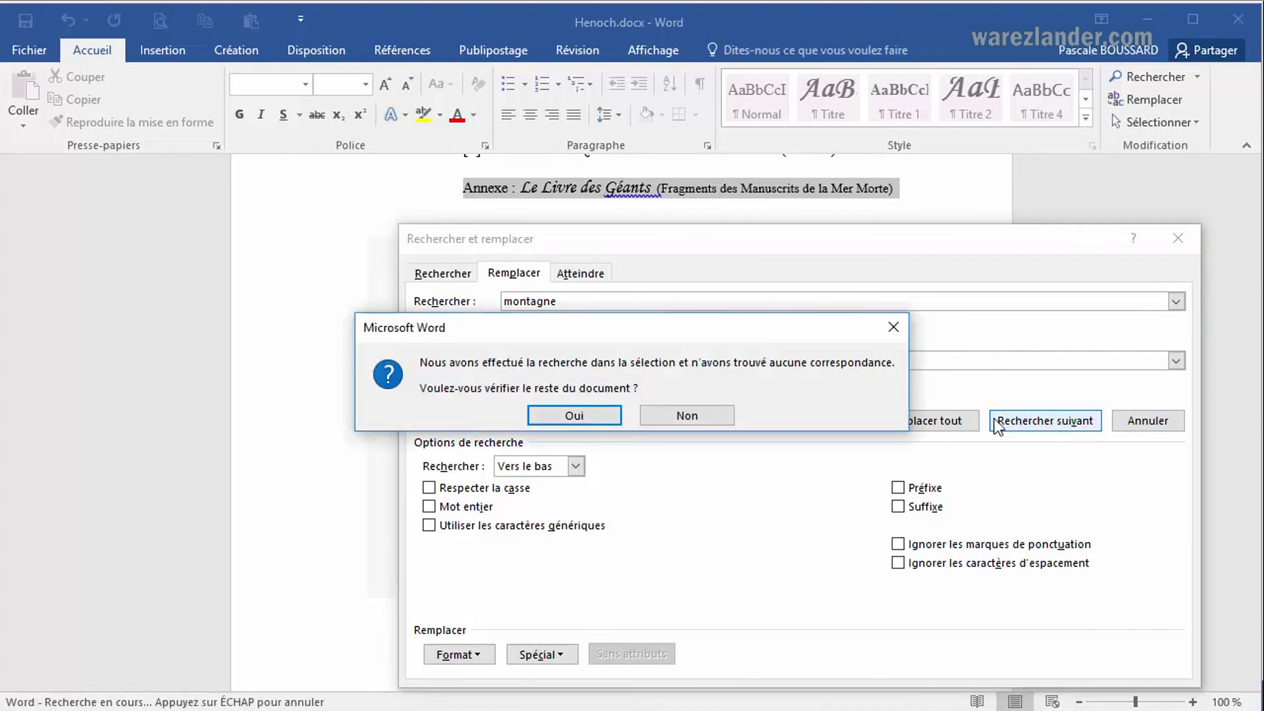
click(581, 417)
click(550, 416)
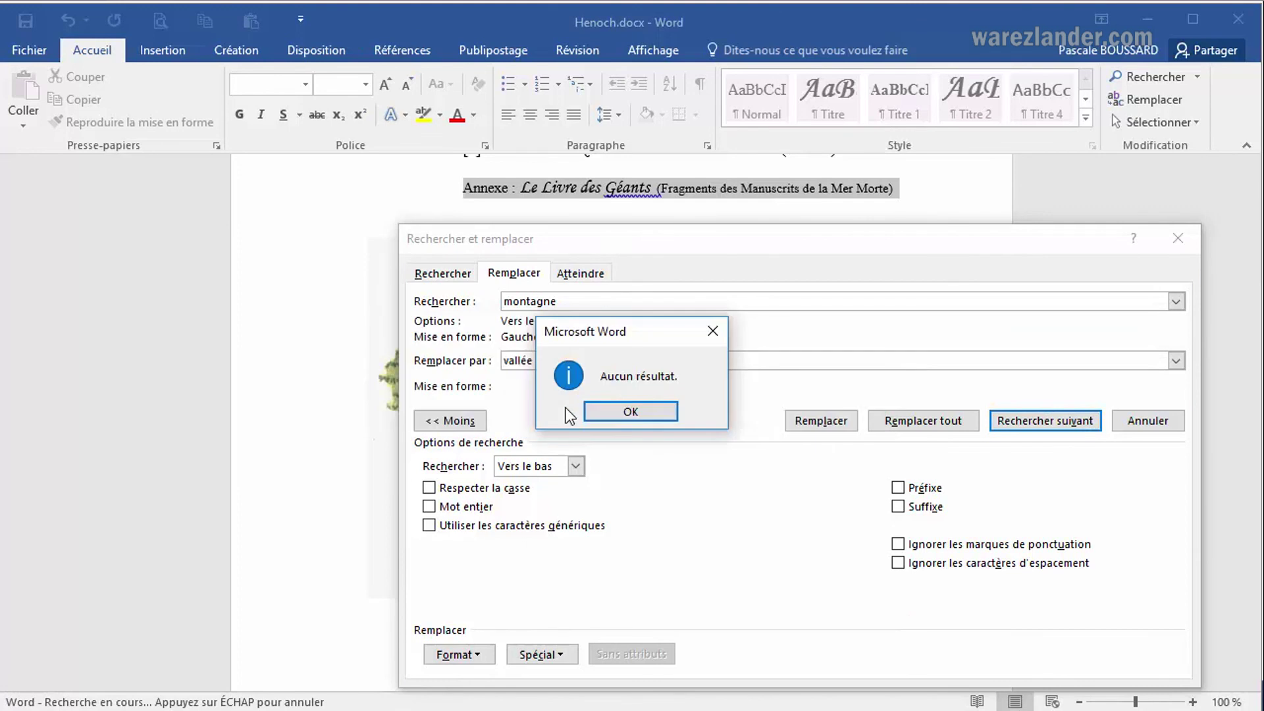
click(666, 412)
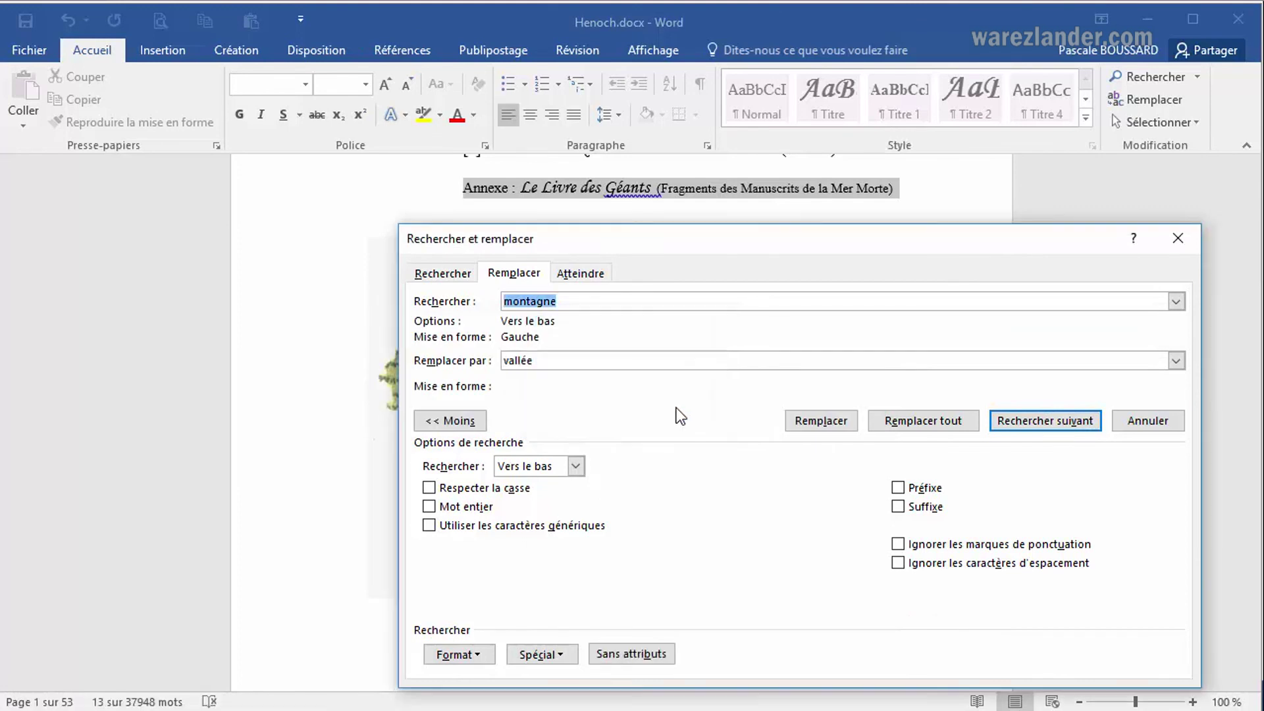
Repeat the search for left-aligned montagne, continuing from the start of the document.
click(1027, 422)
click(569, 421)
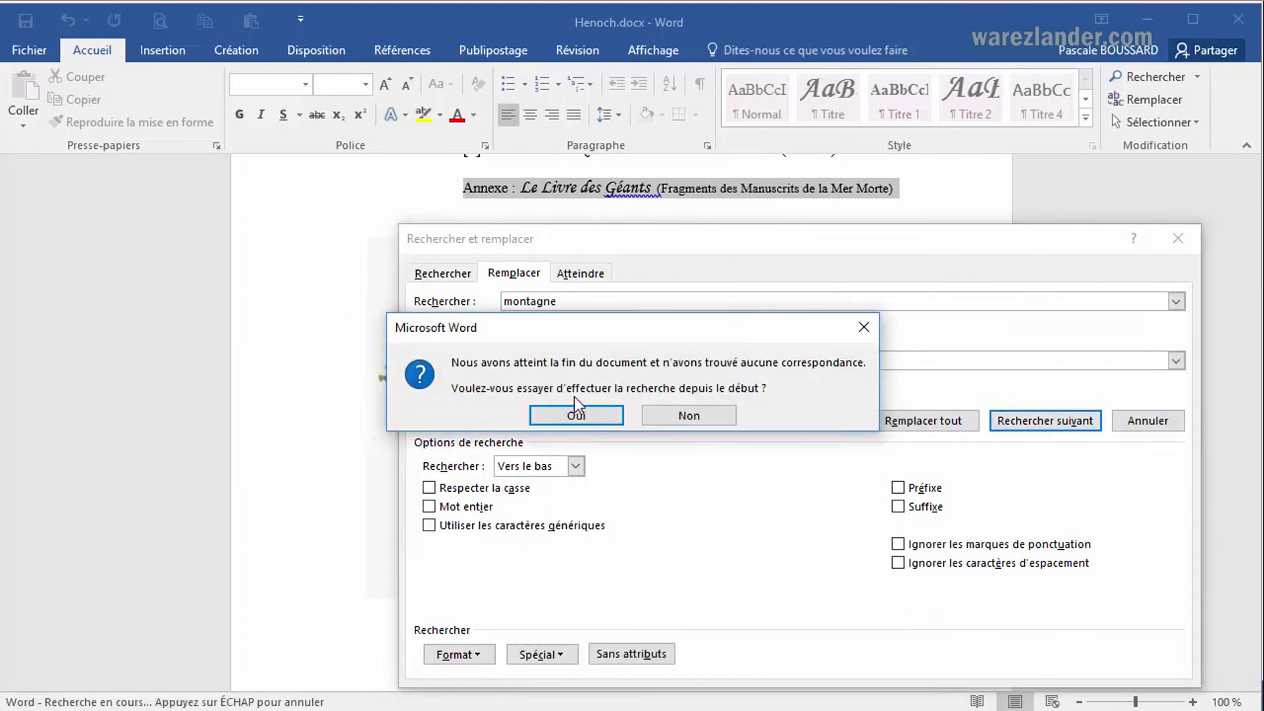
click(575, 412)
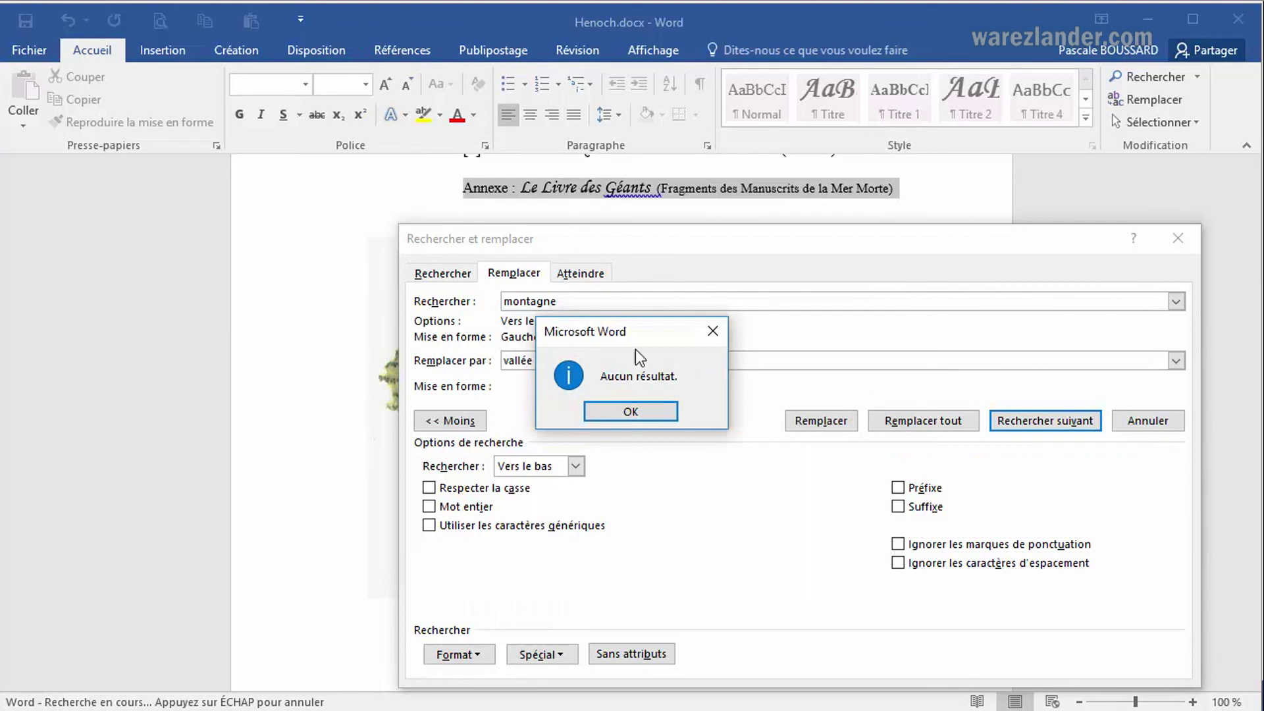
click(655, 414)
Place the cursor in the Annexe line to clear the selection and retry the montagne search, moving the dialog aside.
click(607, 194)
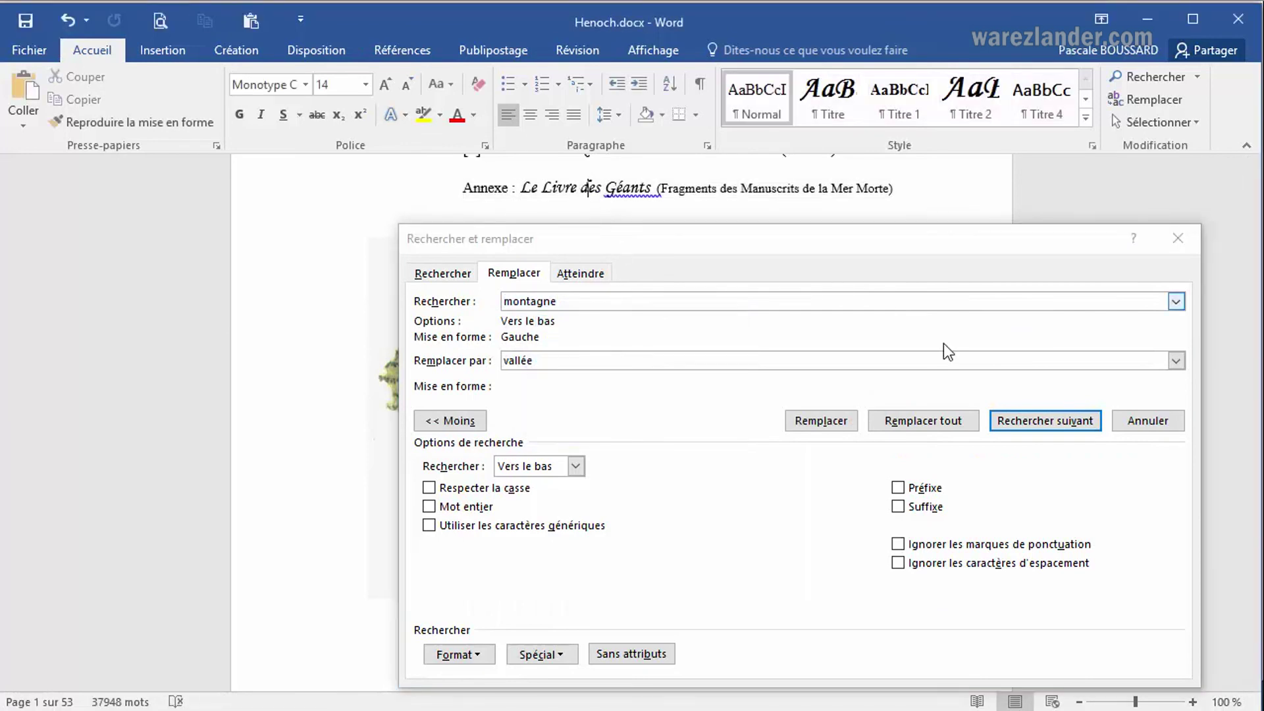
click(1027, 420)
click(652, 413)
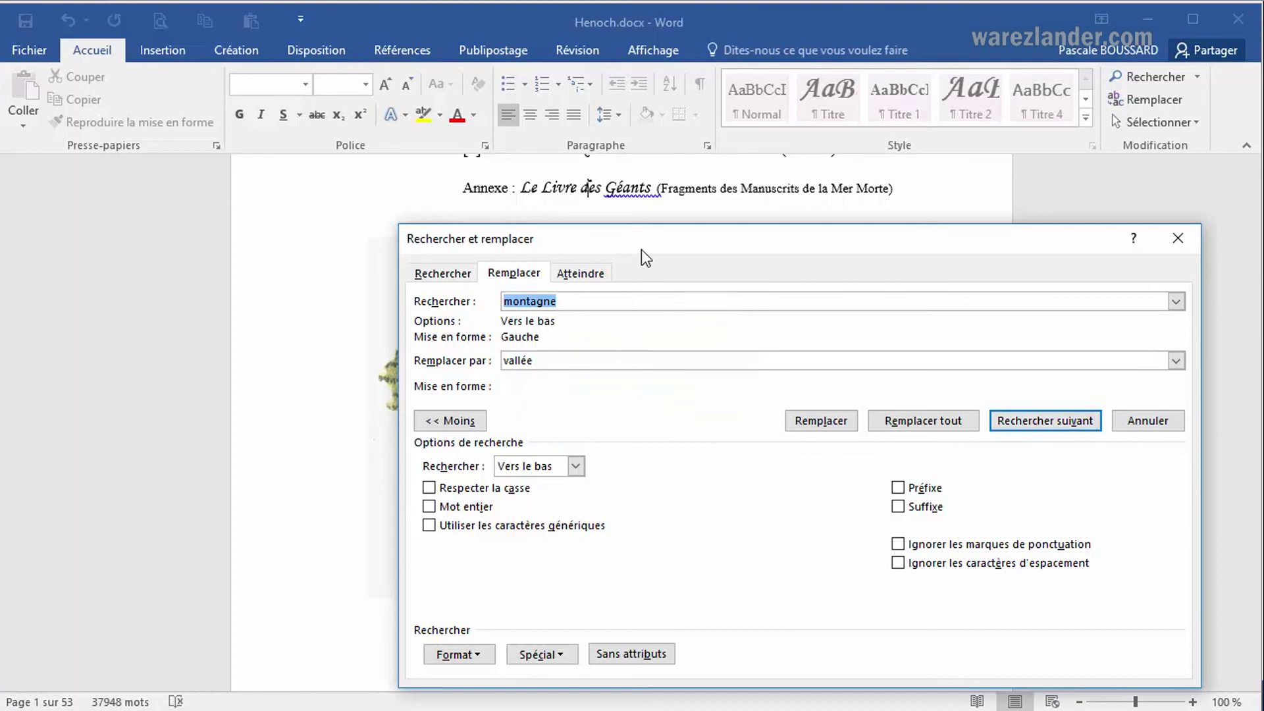
drag(643, 250, 356, 281)
click(794, 192)
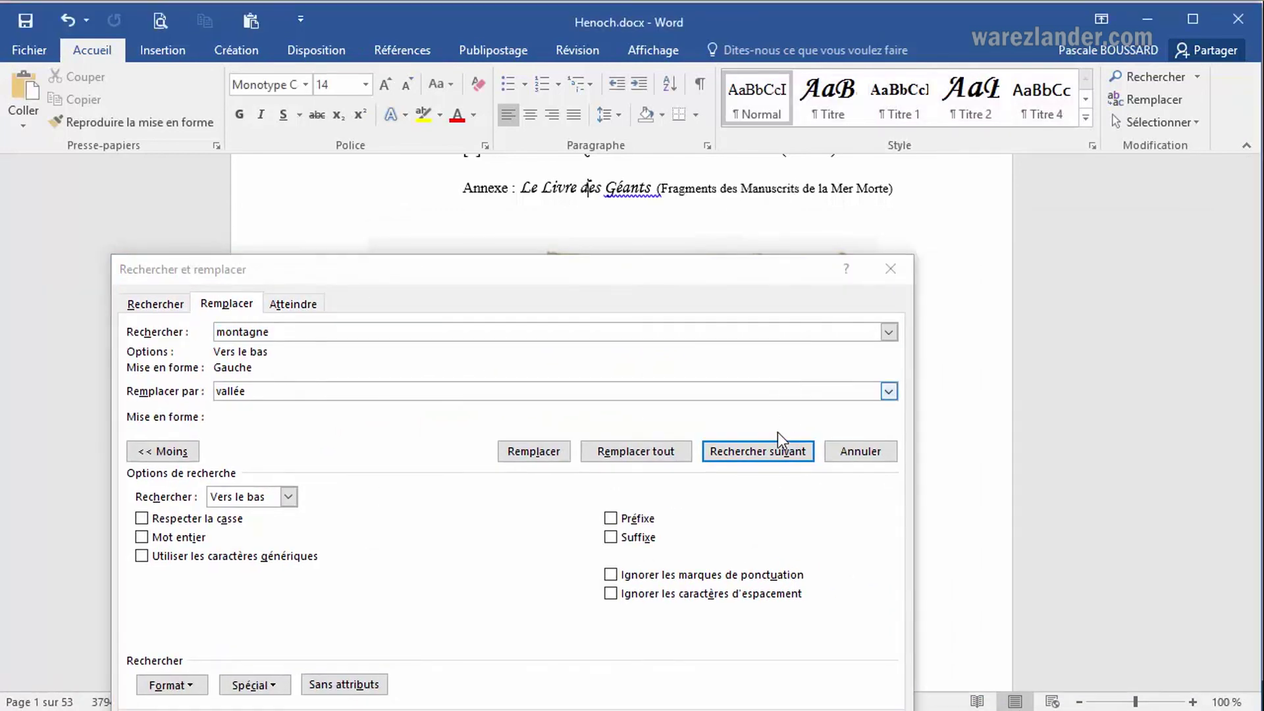
click(756, 452)
click(630, 411)
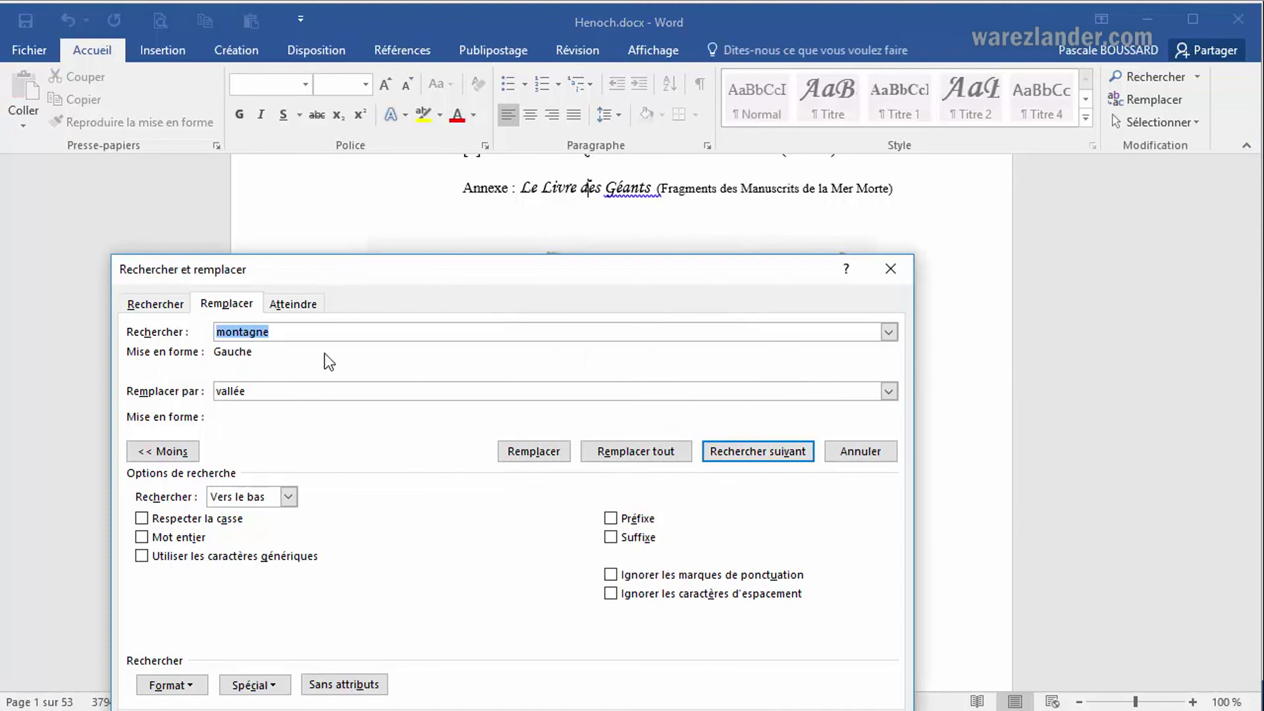
Change the text to find to livre and find its next left-aligned occurrence.
text(livre)
click(741, 452)
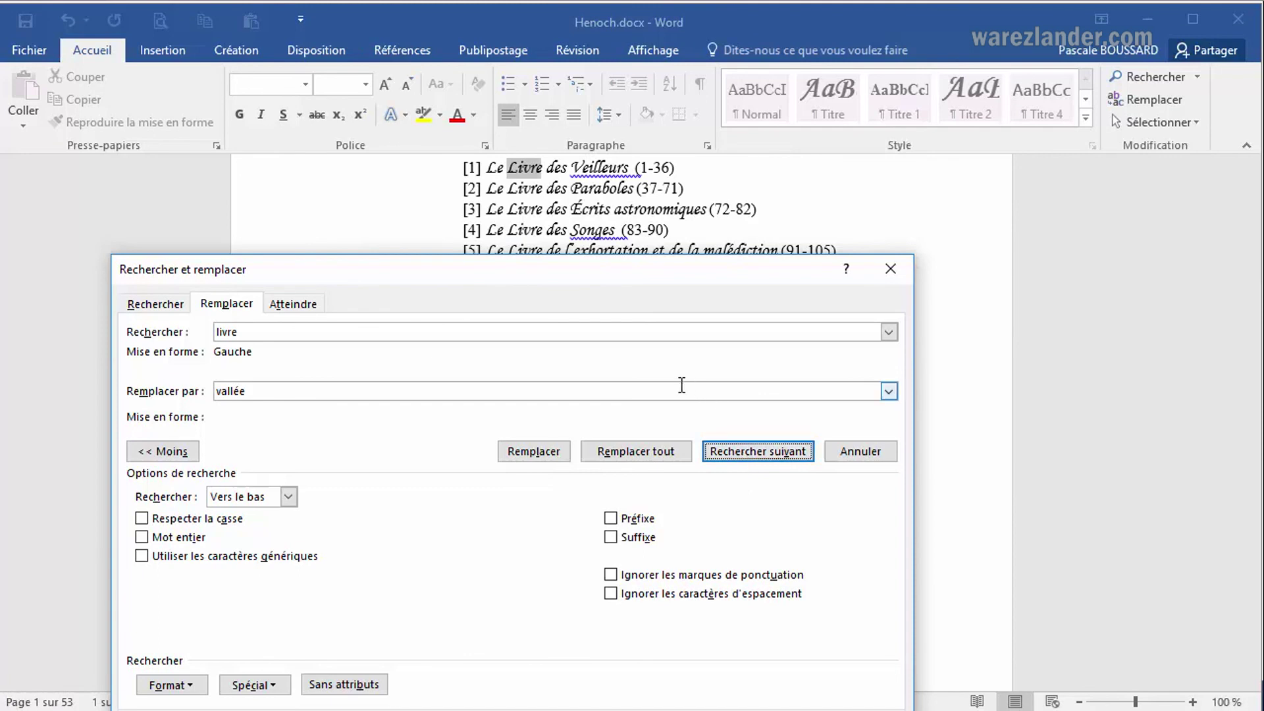
Set the replacement text to bouquin and replace livre one occurrence at a time in list entries [1] to [4].
drag(255, 390, 158, 393)
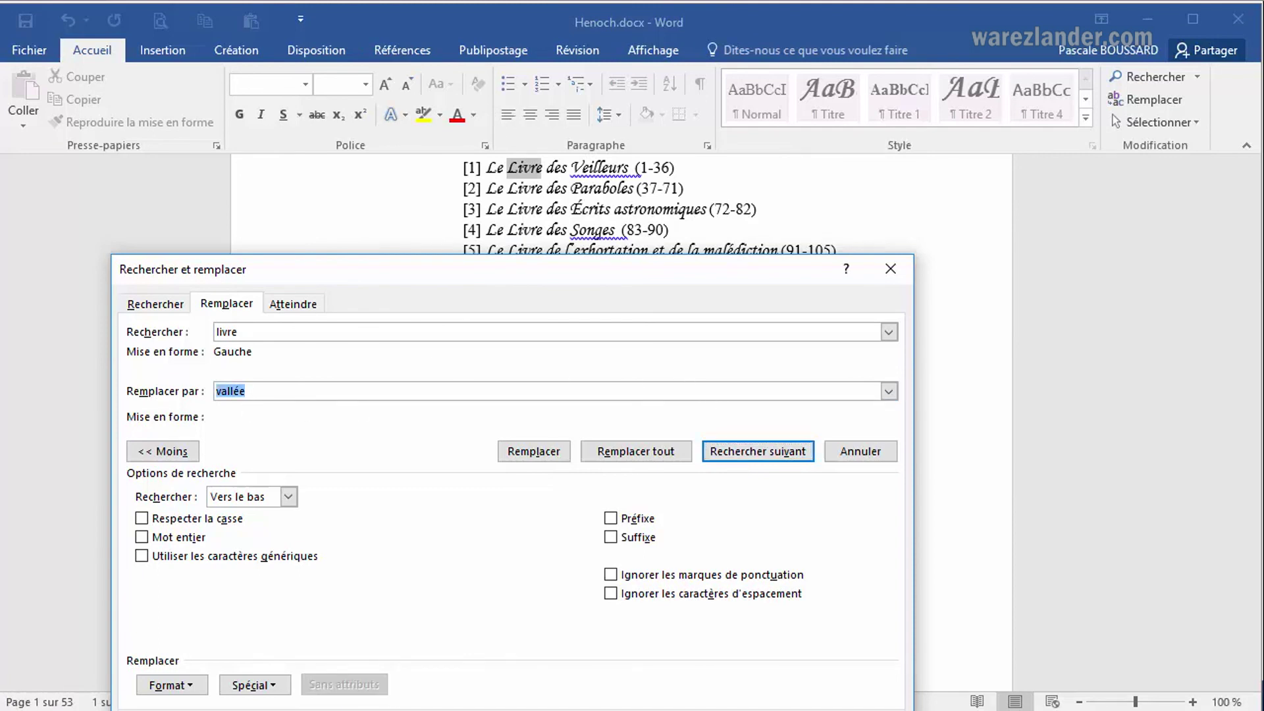
text(bouquin)
click(528, 452)
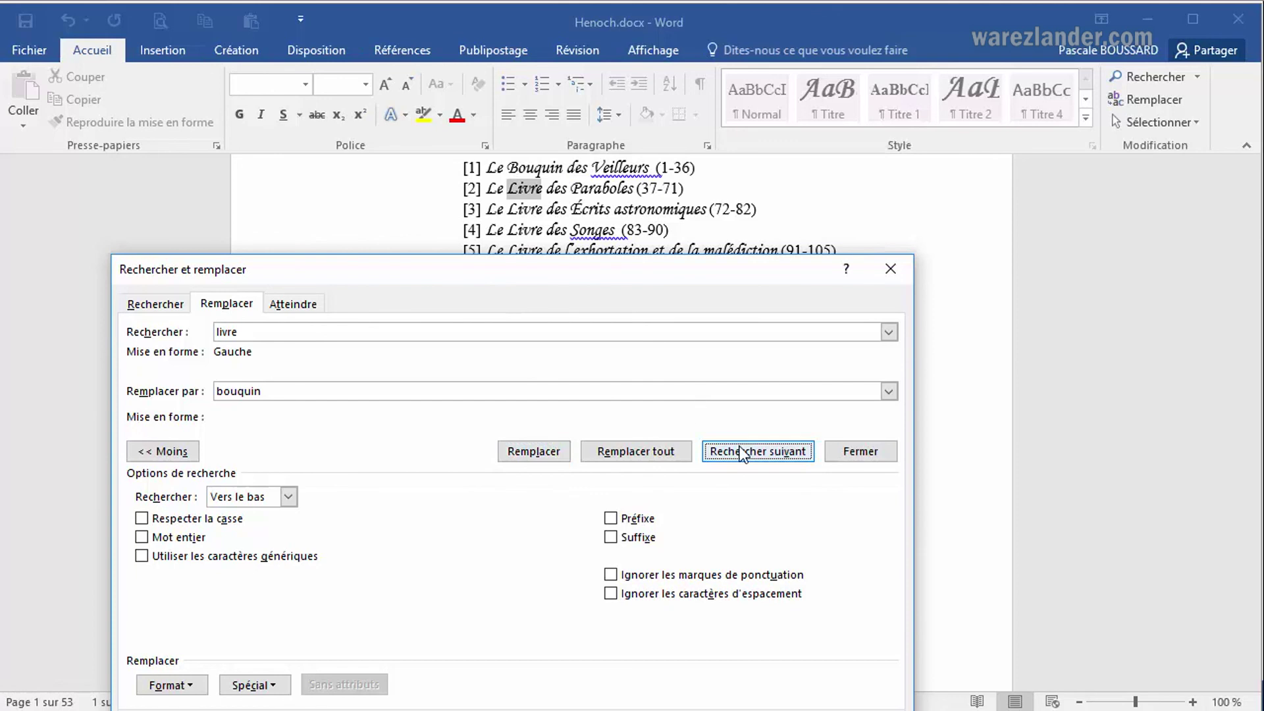
click(519, 449)
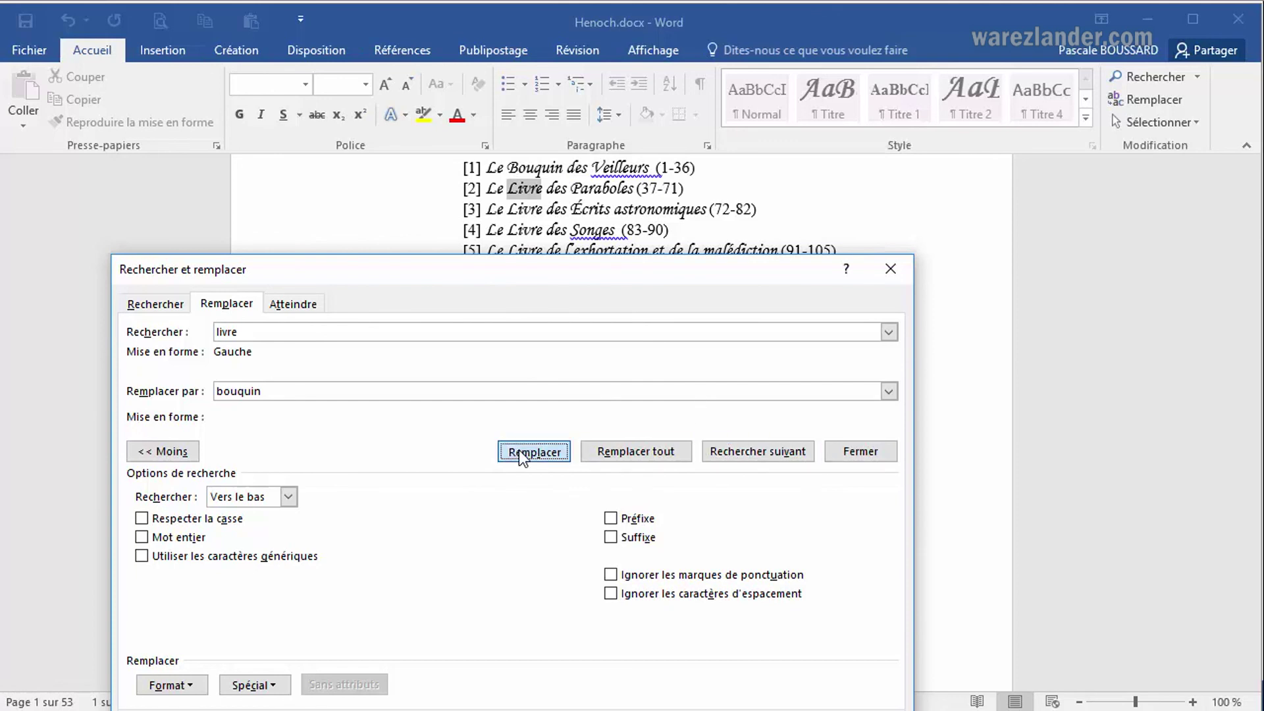
click(519, 449)
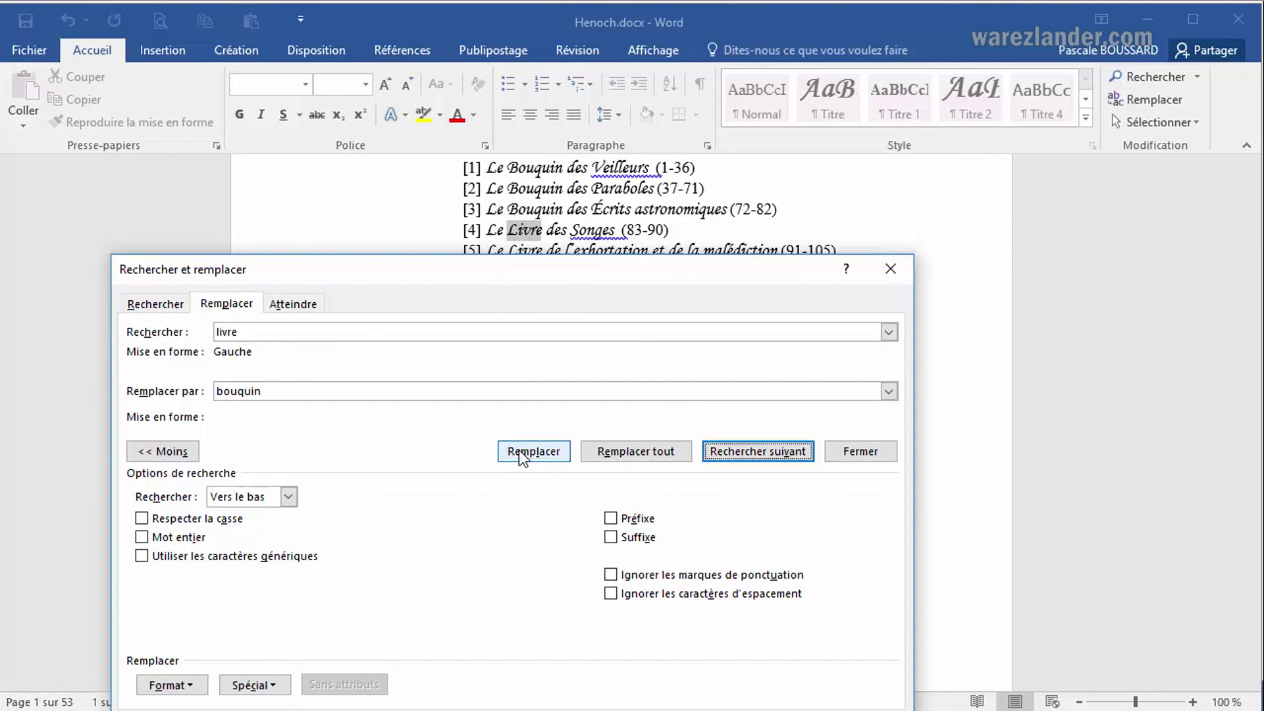
click(519, 449)
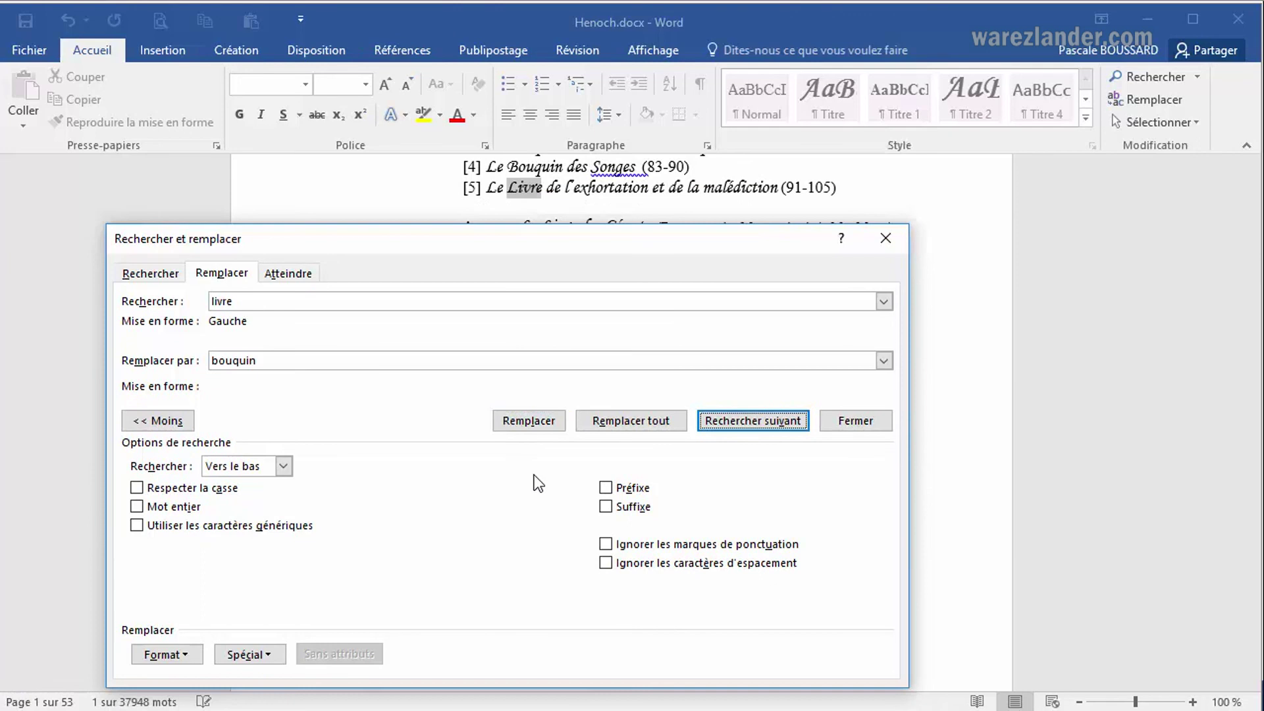
Replace all remaining left-aligned occurrences of livre with bouquin at once and close the dialog.
click(618, 421)
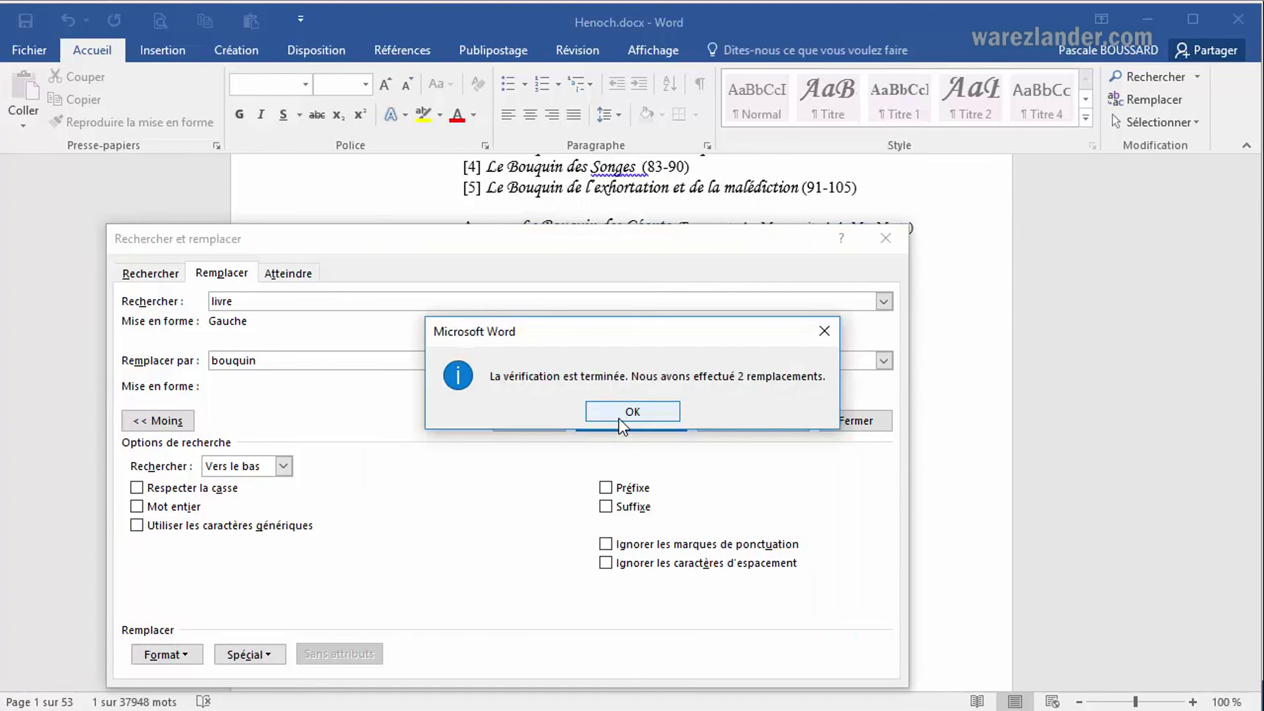
click(653, 412)
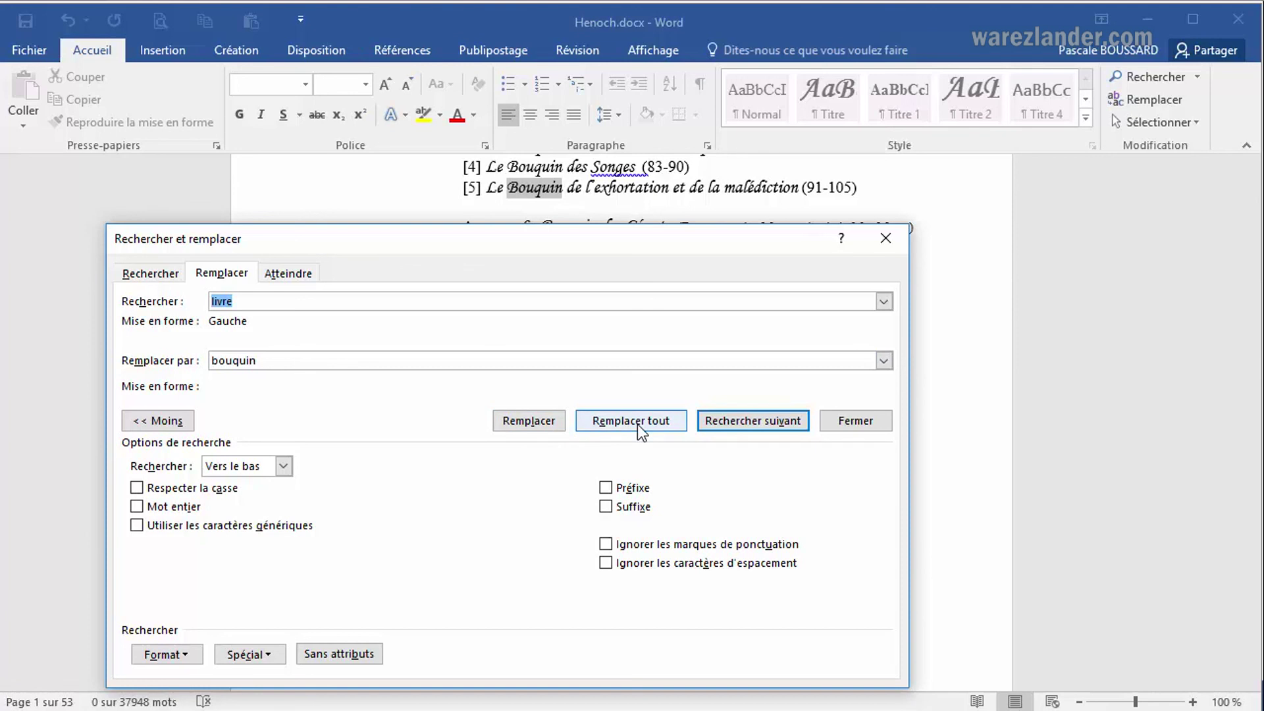
click(883, 239)
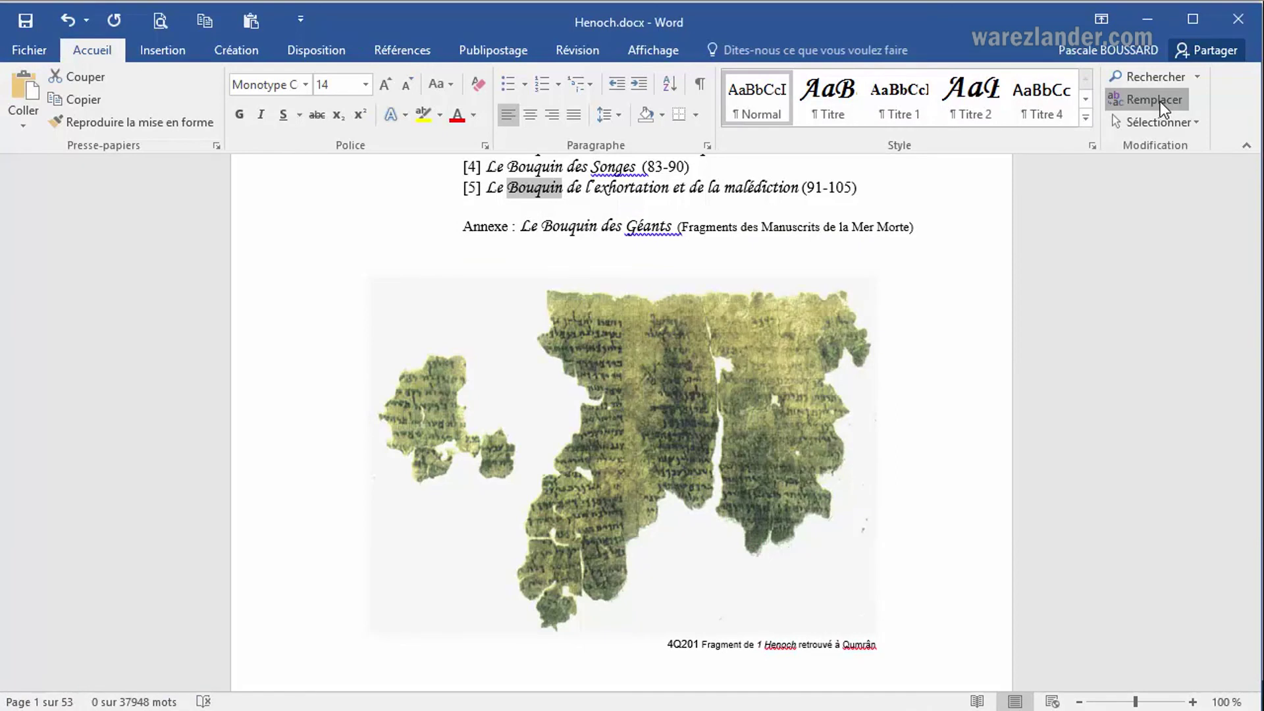
Set up a new replacement that finds left-aligned bouquin and substitutes livre.
click(1159, 101)
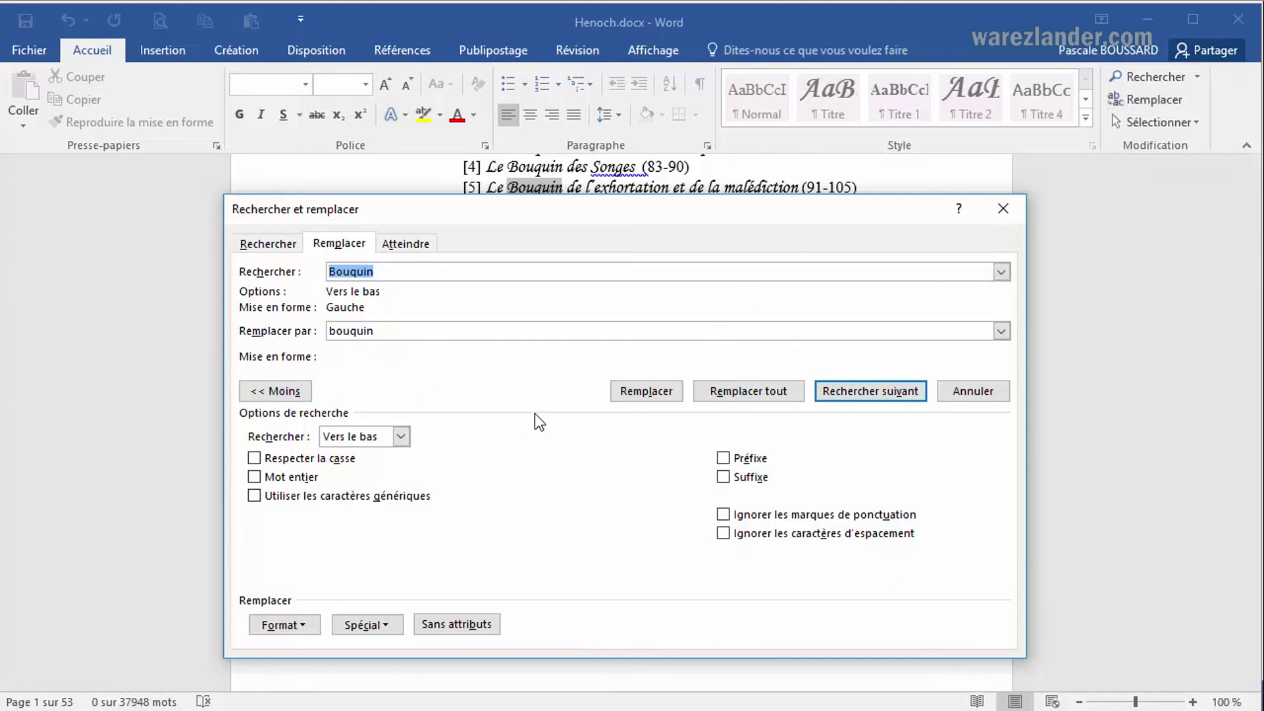
text(liv)
key(BackSpace)
key(BackSpace)
key(BackSpace)
text(bouquin)
drag(379, 330, 261, 330)
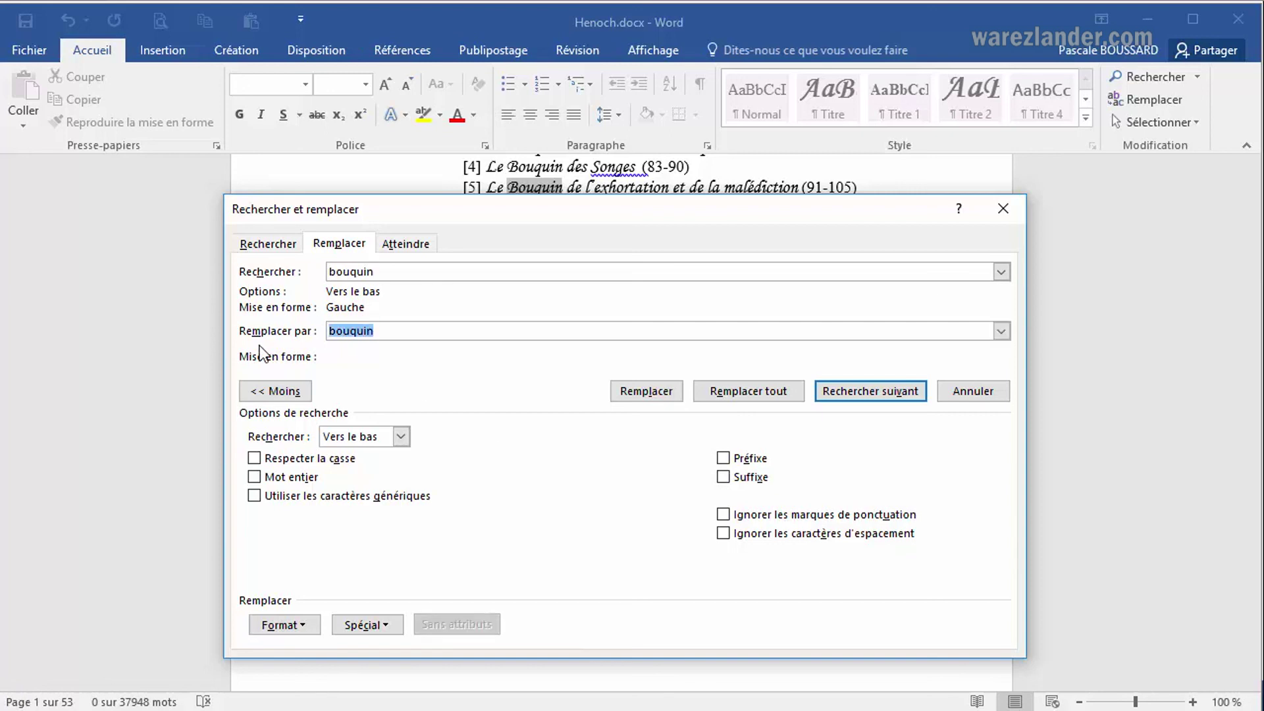
text(livre)
Replace every bouquin with livre, continuing from the start of the document, then move the dialog aside and close it.
click(748, 391)
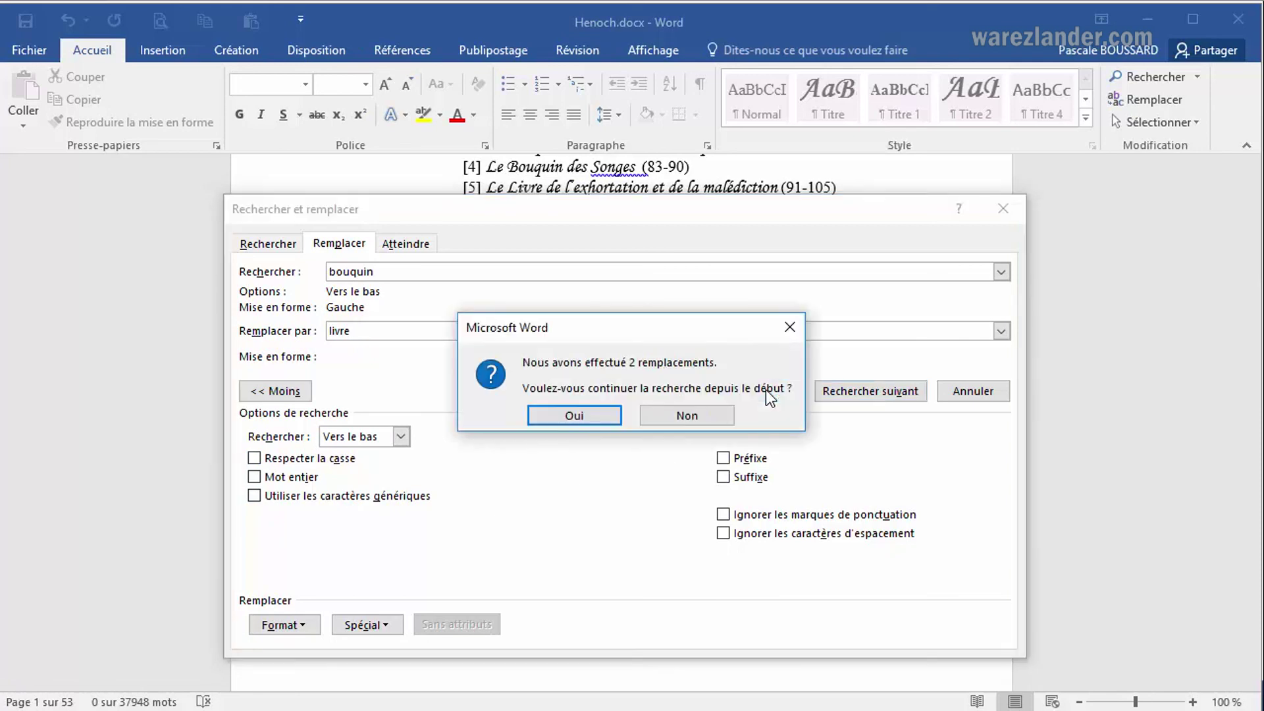
click(582, 417)
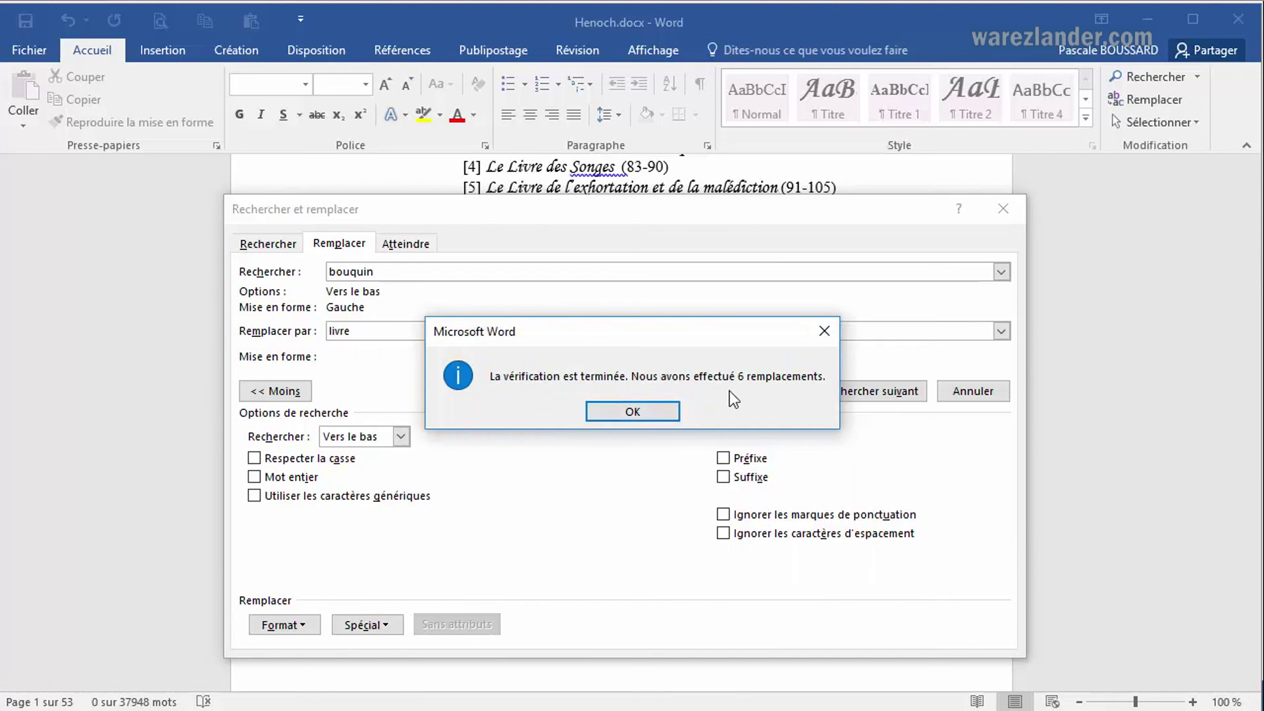
click(649, 411)
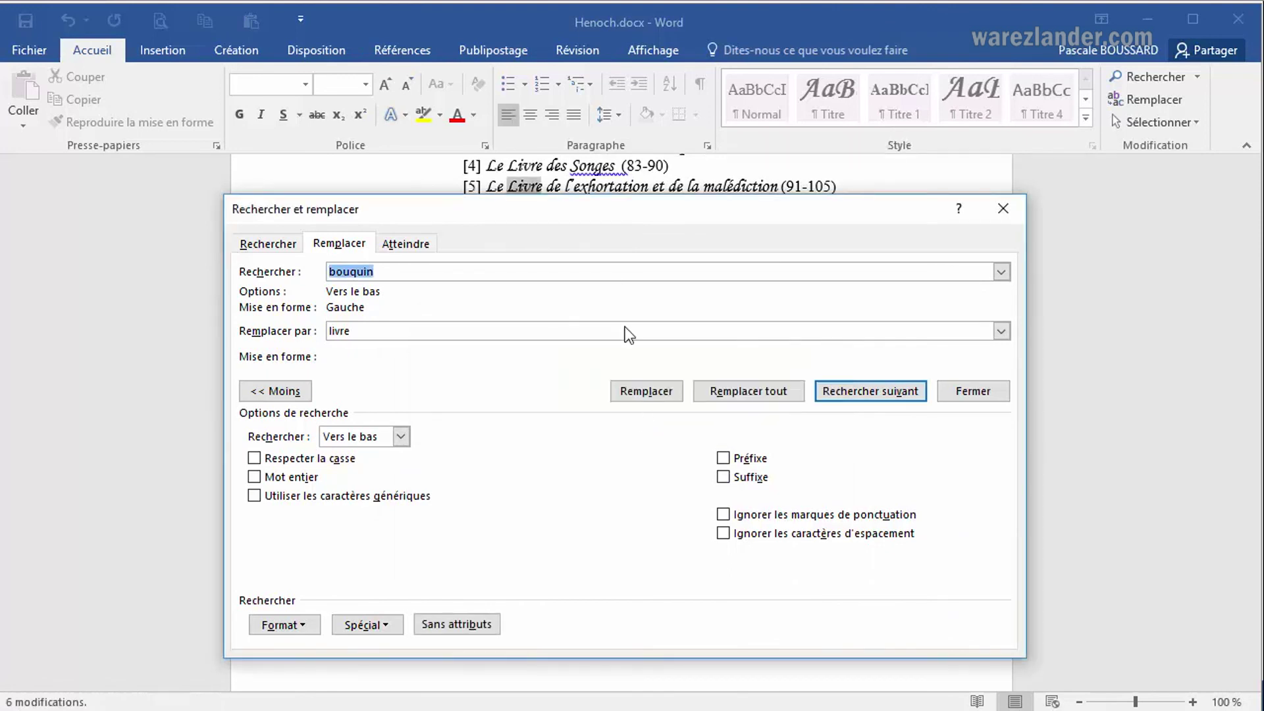
drag(603, 208, 814, 242)
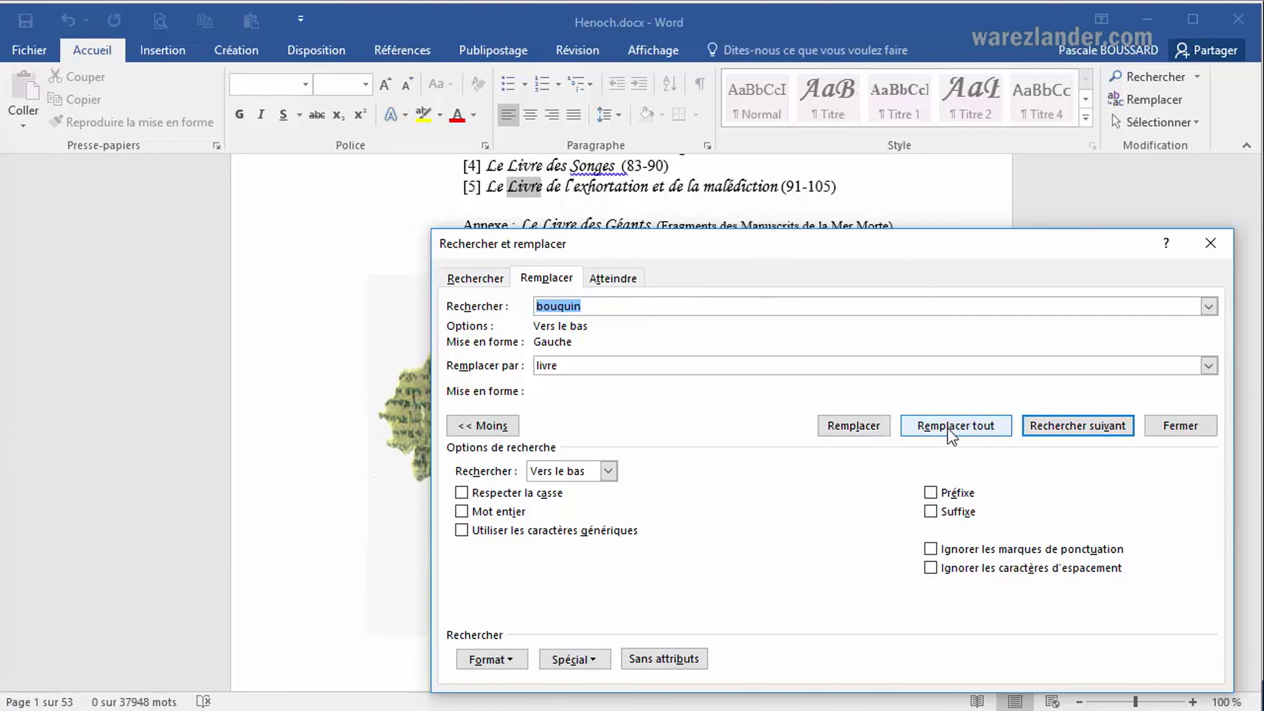
click(1210, 249)
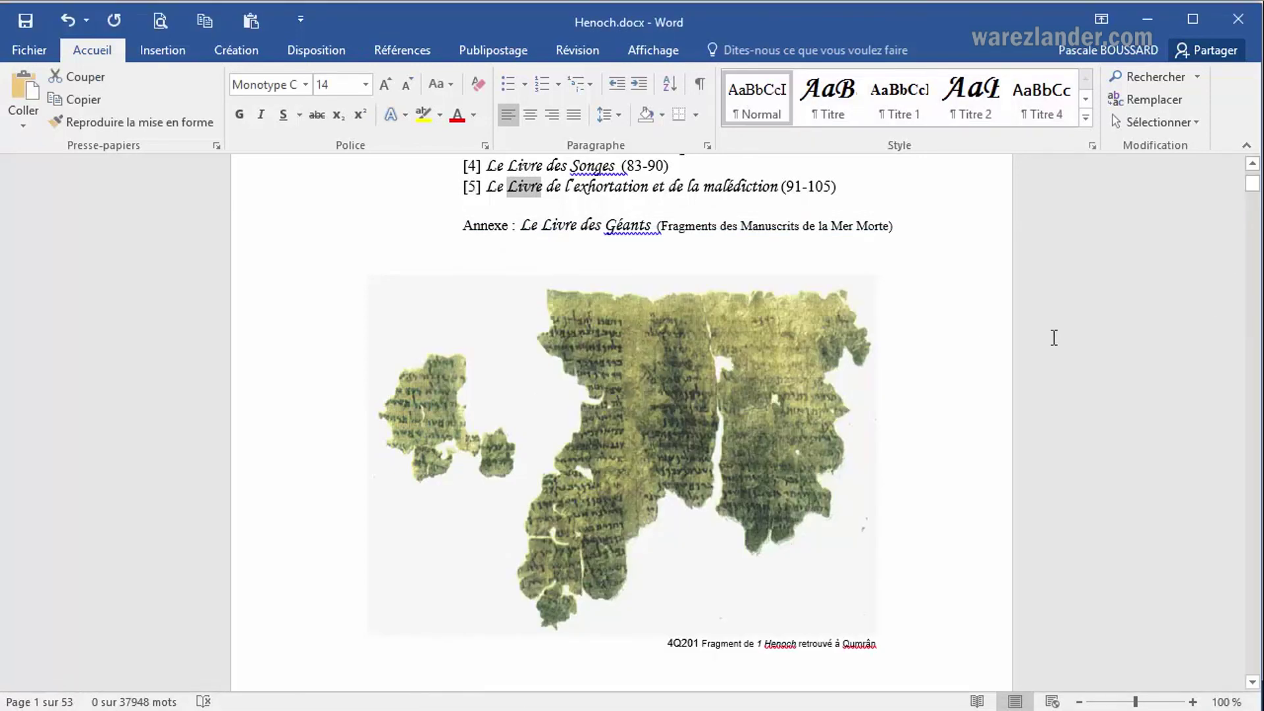
Switch to the PowerPoint slide show and advance to the "Ce qu'on a couvert" slide.
mouse_move(1260, 296)
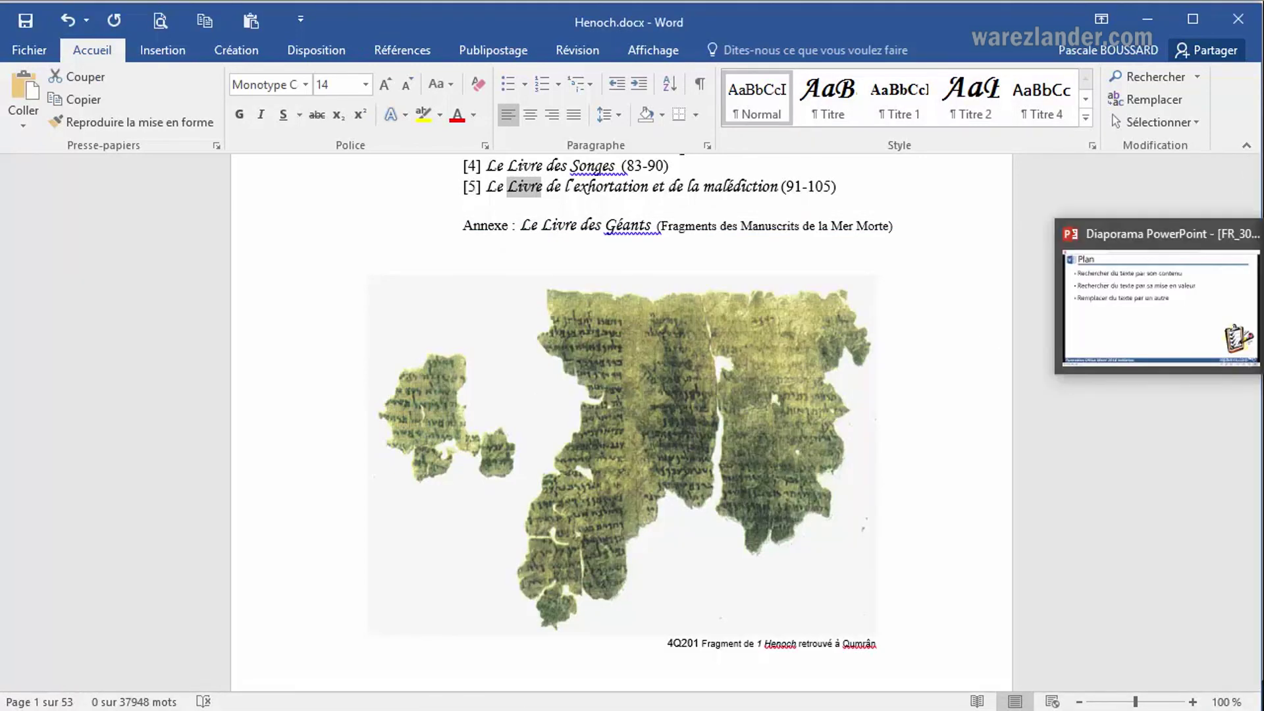
click(1158, 302)
click(798, 362)
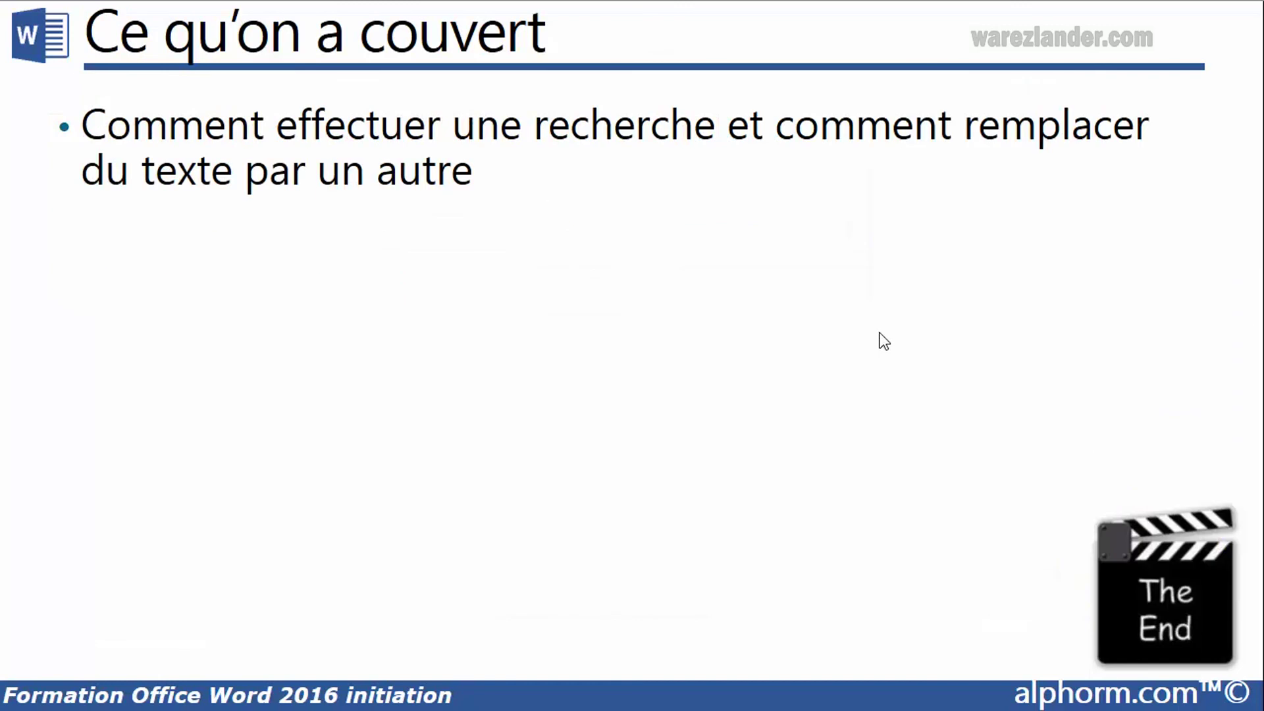